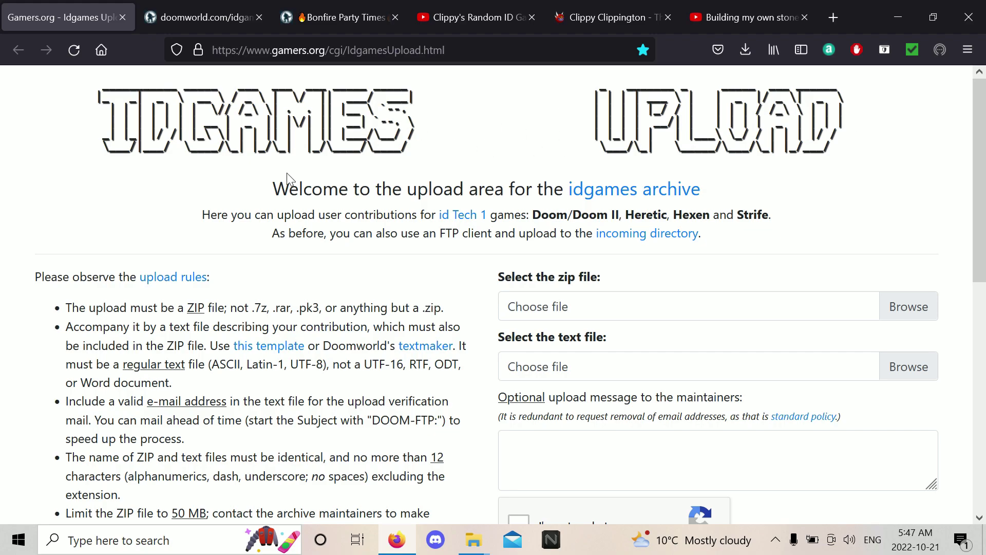
Select bonfire.zip as the zip file and bonfire.txt as its text file.
{"action": "scroll", "coordinate": [288, 177], "scroll_direction": "down", "scroll_amount": 5}
{"action": "scroll", "coordinate": [359, 278], "scroll_direction": "up", "scroll_amount": 5}
{"action": "left_click", "coordinate": [892, 305]}
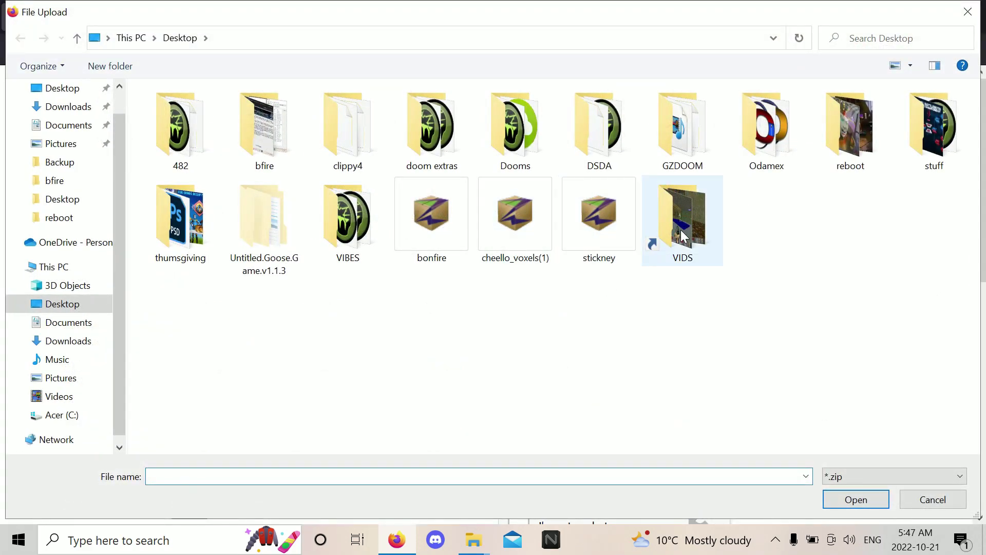
{"action": "double_click", "coordinate": [441, 227]}
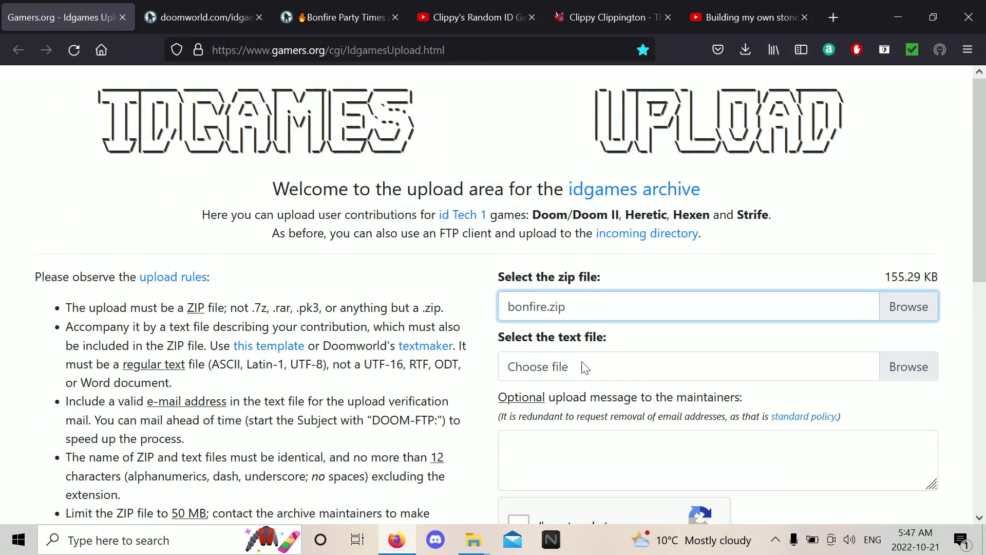
{"action": "left_click", "coordinate": [887, 367]}
{"action": "double_click", "coordinate": [433, 245]}
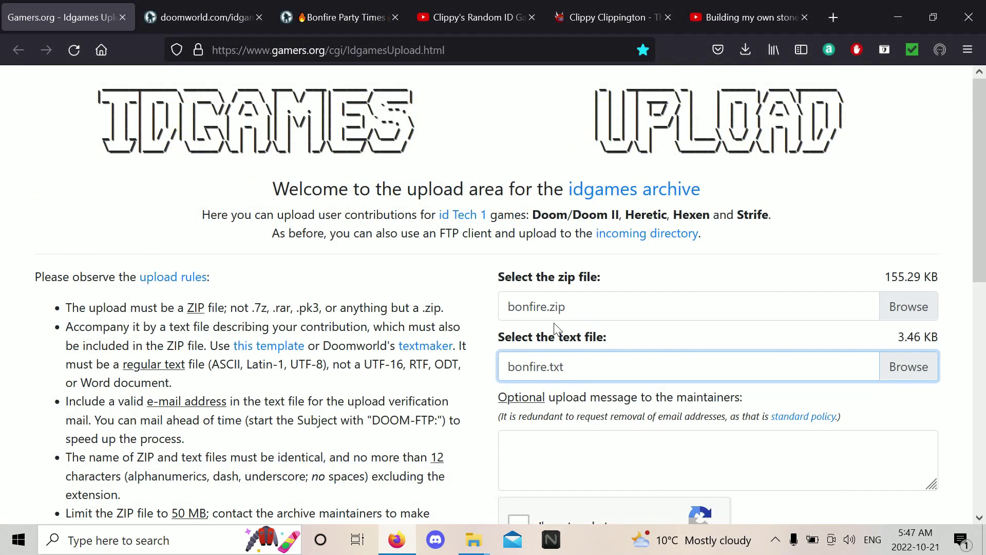
Add the note 'Hope you guys are having a good day! Thanks!', pass reCAPTCHA, and upload.
{"action": "scroll", "coordinate": [566, 272], "scroll_direction": "down", "scroll_amount": 5}
{"action": "scroll", "coordinate": [549, 285], "scroll_direction": "up", "scroll_amount": 3}
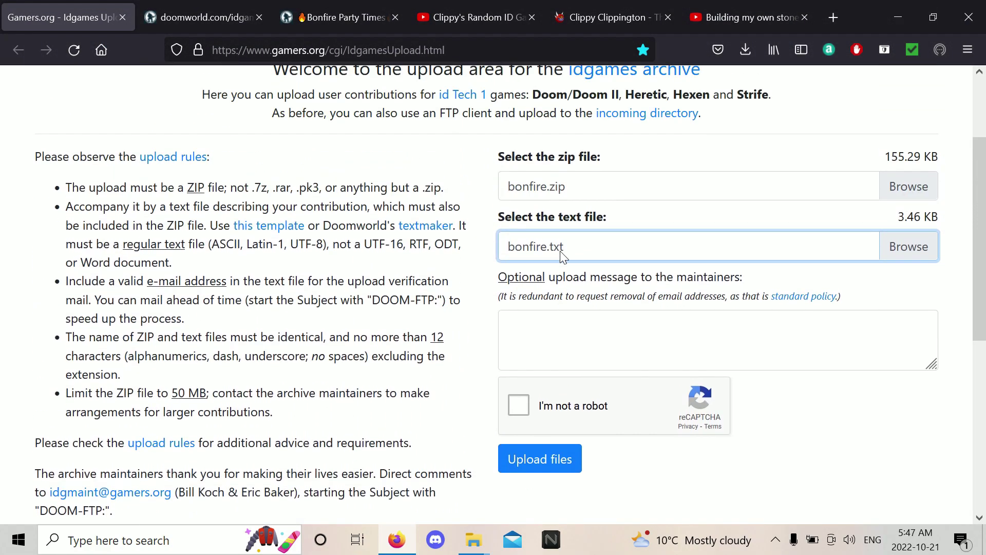
{"action": "left_click", "coordinate": [552, 324]}
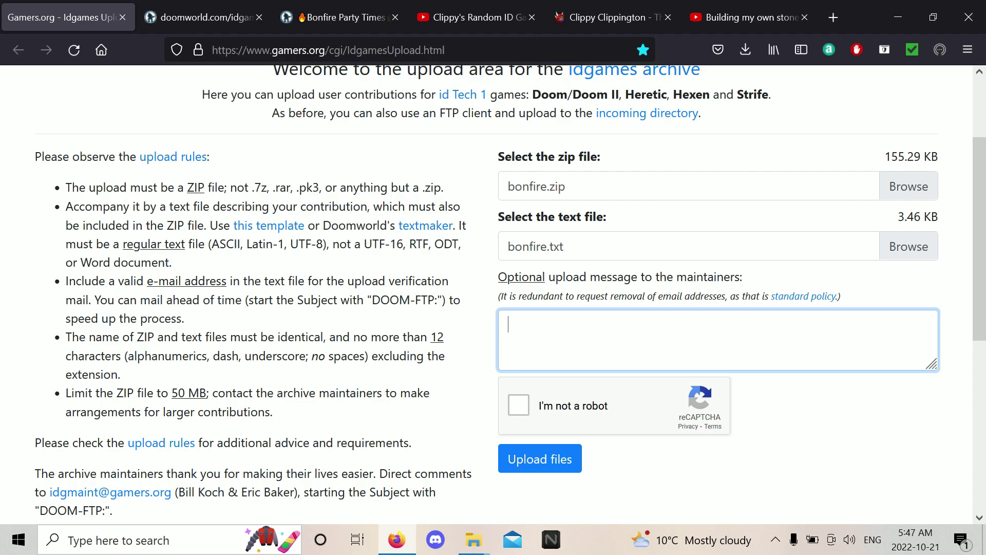
{"action": "type", "text": "Hope you guys are having a good day"}
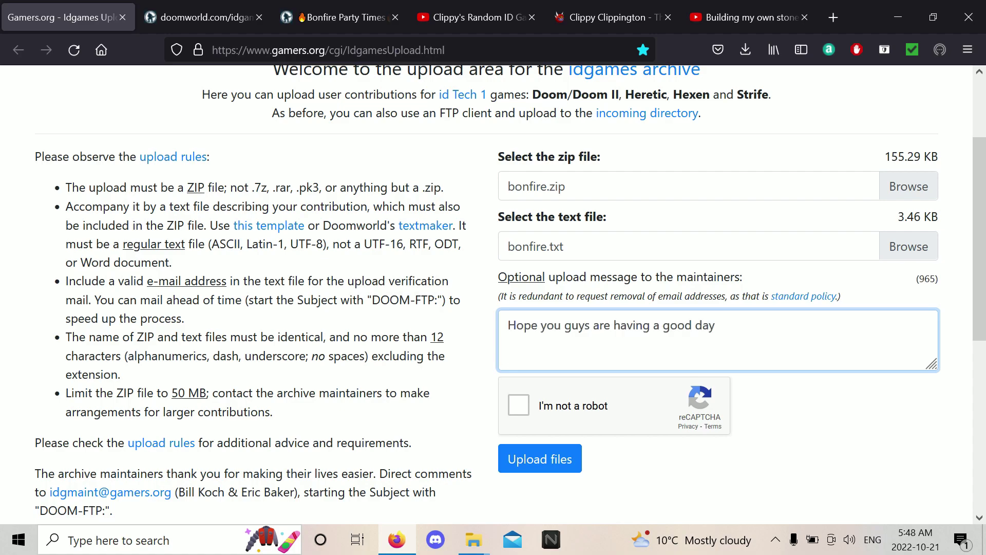
{"action": "type", "text": "! Thanks!"}
{"action": "left_click", "coordinate": [523, 406]}
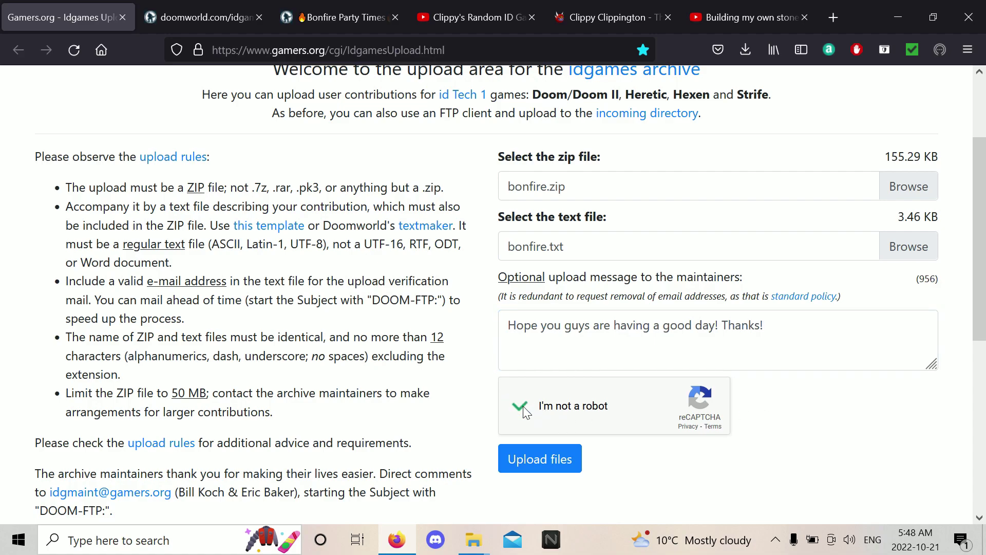
{"action": "left_click", "coordinate": [534, 459]}
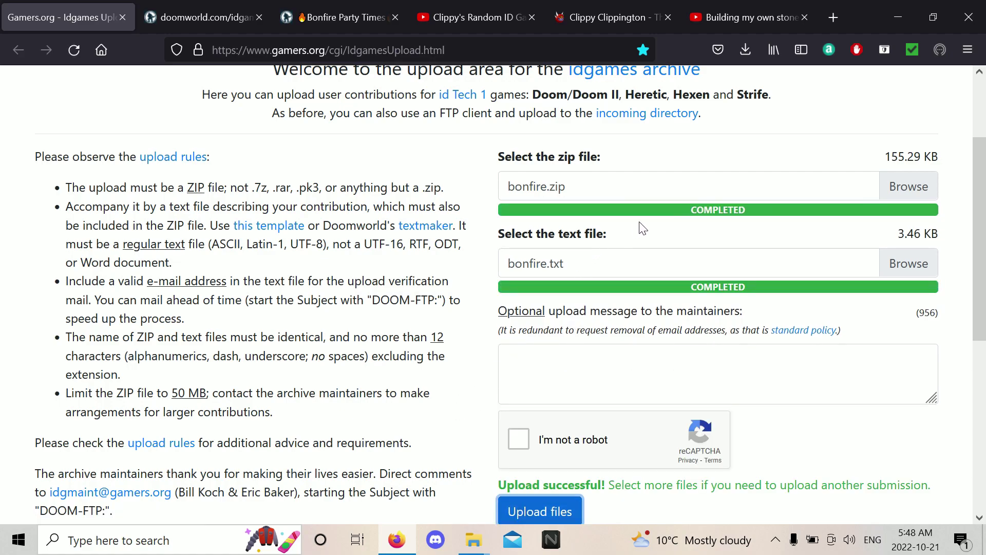
Switch to Doomworld /idgames and scroll through its latest files.
{"action": "left_click", "coordinate": [250, 4]}
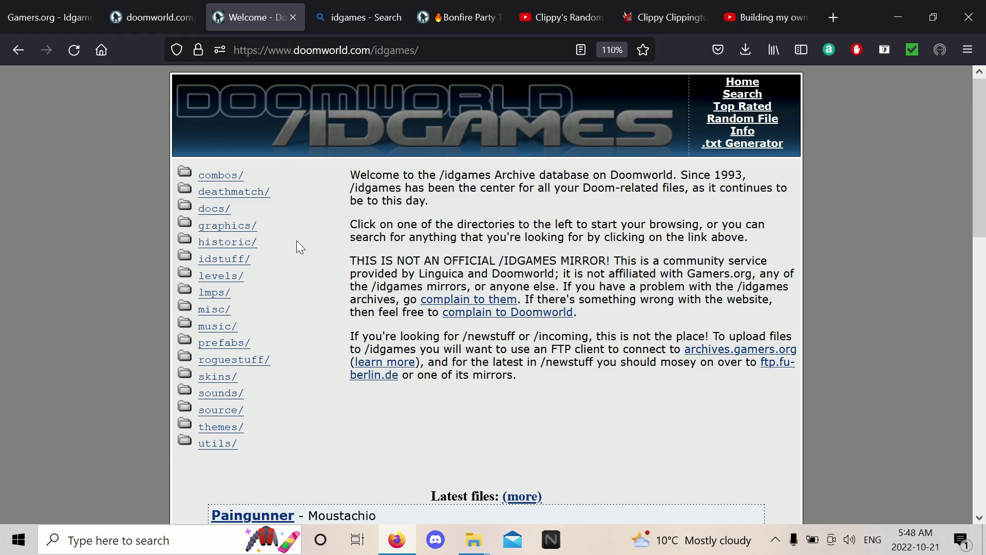
{"action": "scroll", "coordinate": [297, 242], "scroll_direction": "down", "scroll_amount": 5}
{"action": "scroll", "coordinate": [297, 241], "scroll_direction": "down", "scroll_amount": 4}
{"action": "scroll", "coordinate": [297, 240], "scroll_direction": "up", "scroll_amount": 9}
Return to the idgames upload tab and scroll to the upload-successful message.
{"action": "key", "text": "ctrl+1"}
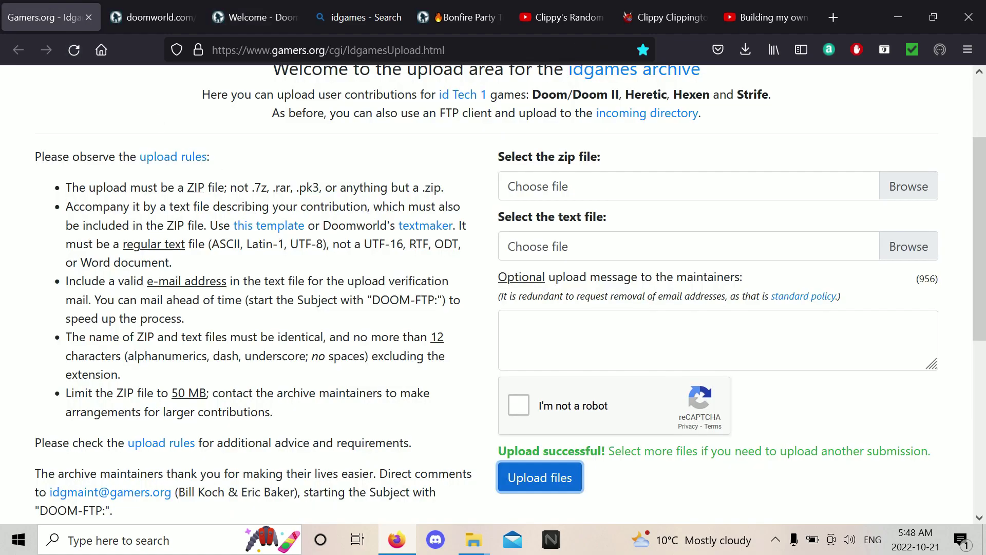
{"action": "scroll", "coordinate": [510, 294], "scroll_direction": "up", "scroll_amount": 3}
{"action": "scroll", "coordinate": [430, 280], "scroll_direction": "up", "scroll_amount": 1}
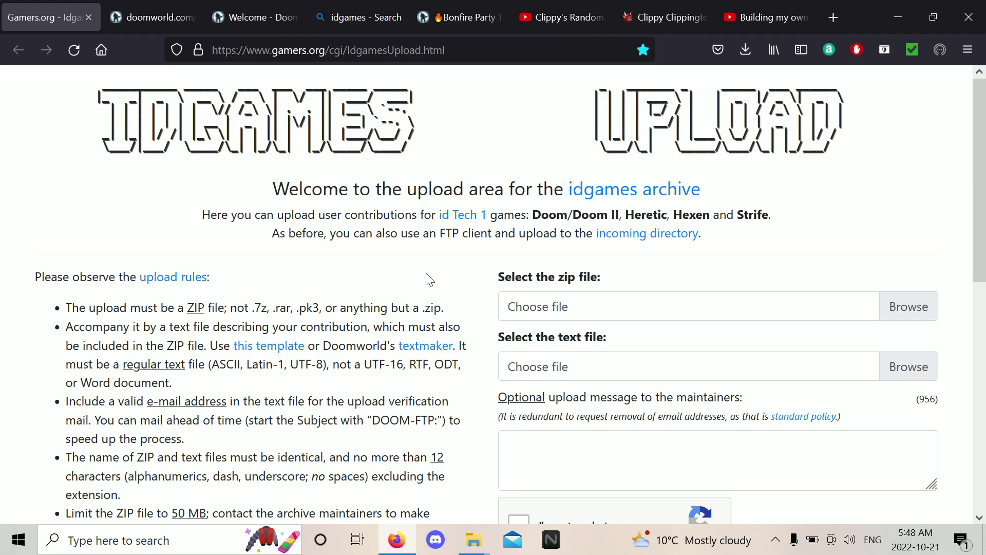
{"action": "scroll", "coordinate": [430, 280], "scroll_direction": "down", "scroll_amount": 4}
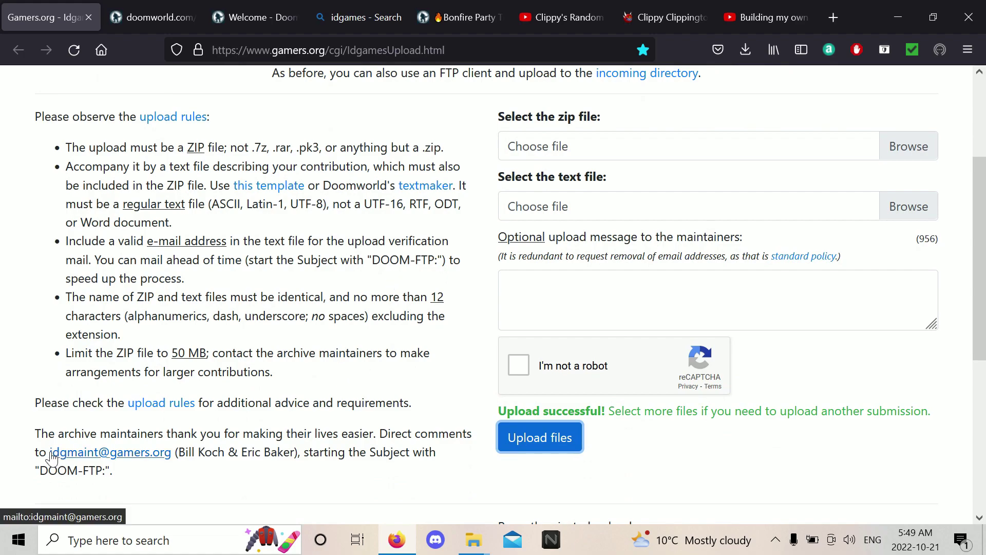
{"action": "left_click_drag", "start_coordinate": [46, 453], "coordinate": [174, 453]}
{"action": "left_click_drag", "start_coordinate": [368, 260], "coordinate": [442, 259]}
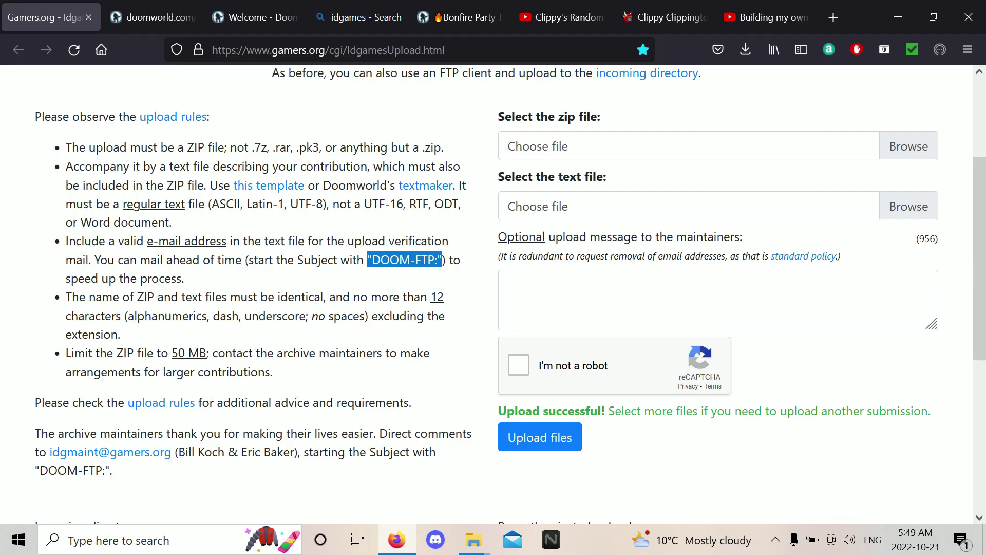
{"action": "left_click_drag", "start_coordinate": [161, 353], "coordinate": [218, 352]}
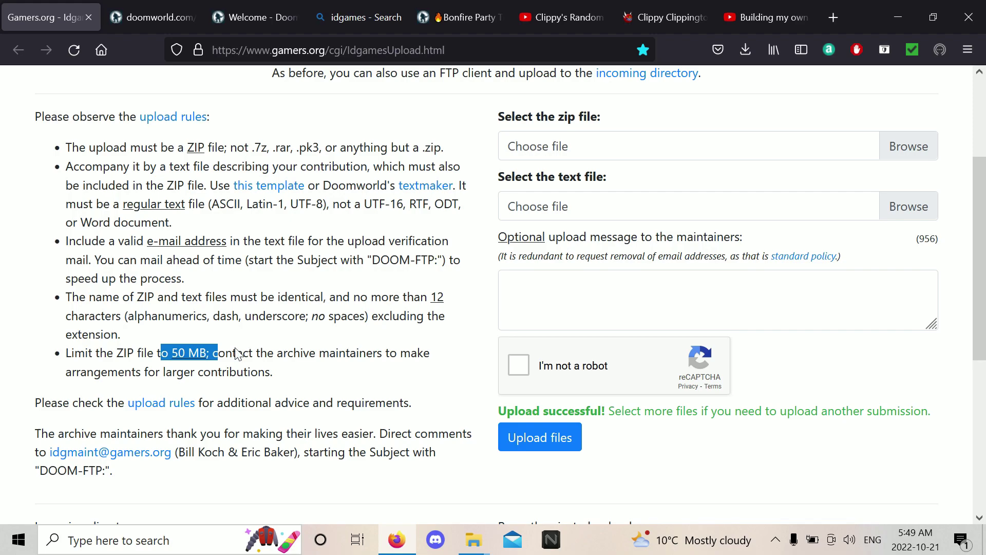
{"action": "left_click", "coordinate": [209, 360]}
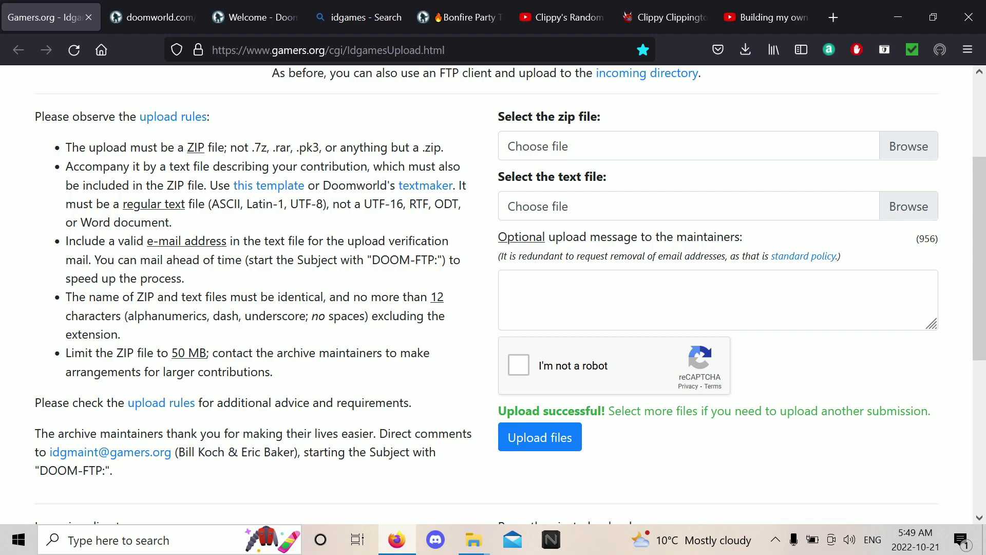
{"action": "left_click_drag", "start_coordinate": [430, 297], "coordinate": [123, 315]}
{"action": "scroll", "coordinate": [123, 315], "scroll_direction": "up", "scroll_amount": 2}
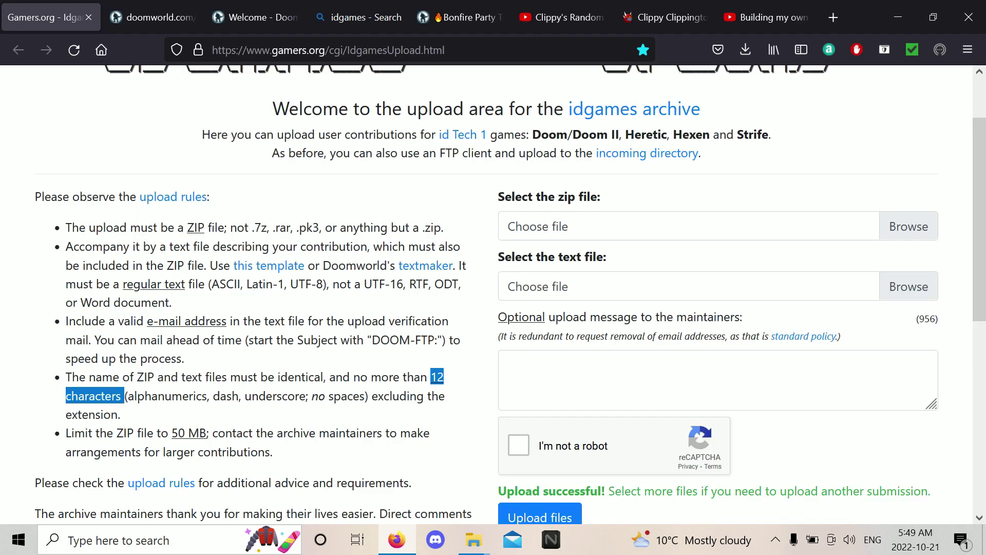
{"action": "left_click_drag", "start_coordinate": [175, 228], "coordinate": [237, 227]}
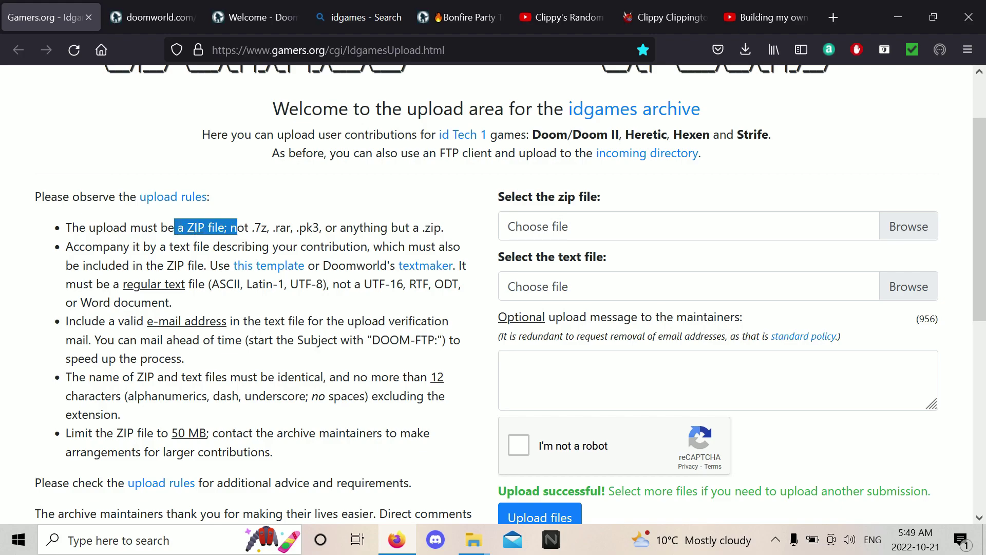
{"action": "scroll", "coordinate": [199, 260], "scroll_direction": "up", "scroll_amount": 1}
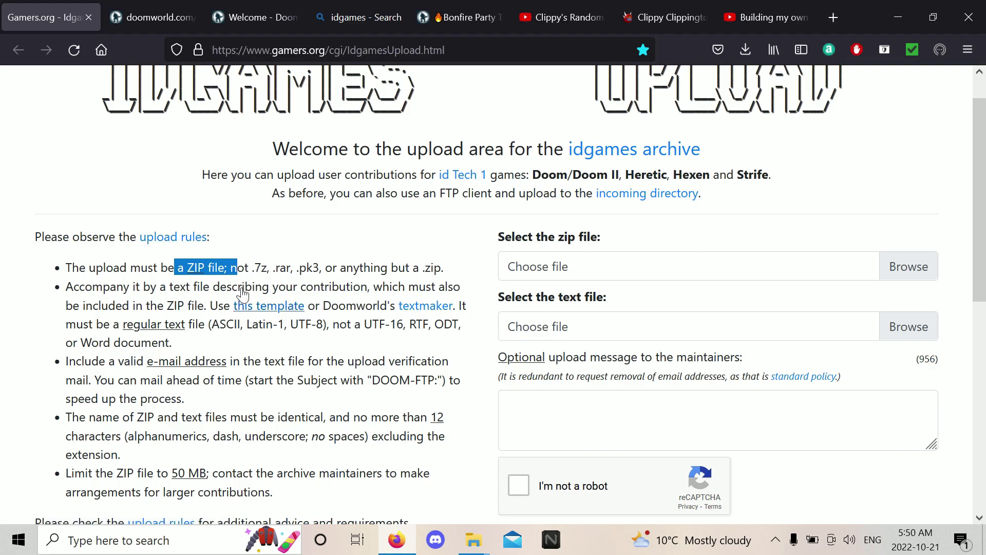
{"action": "scroll", "coordinate": [146, 449], "scroll_direction": "down", "scroll_amount": 2}
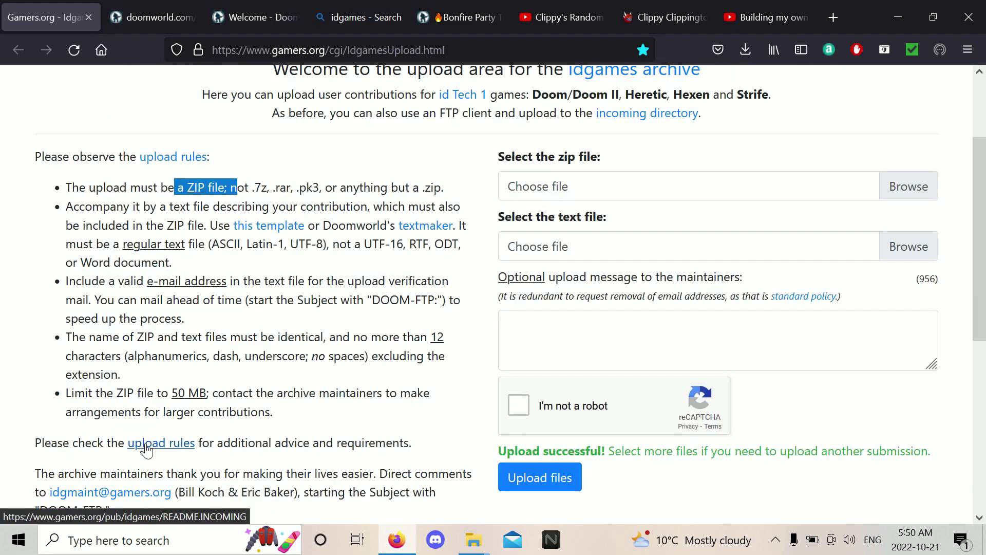
Open README.INCOMING, read through the WAD rules, and highlight rule 7 on trolling and spam files.
{"action": "left_click", "coordinate": [147, 449]}
{"action": "scroll", "coordinate": [251, 353], "scroll_direction": "down", "scroll_amount": 10}
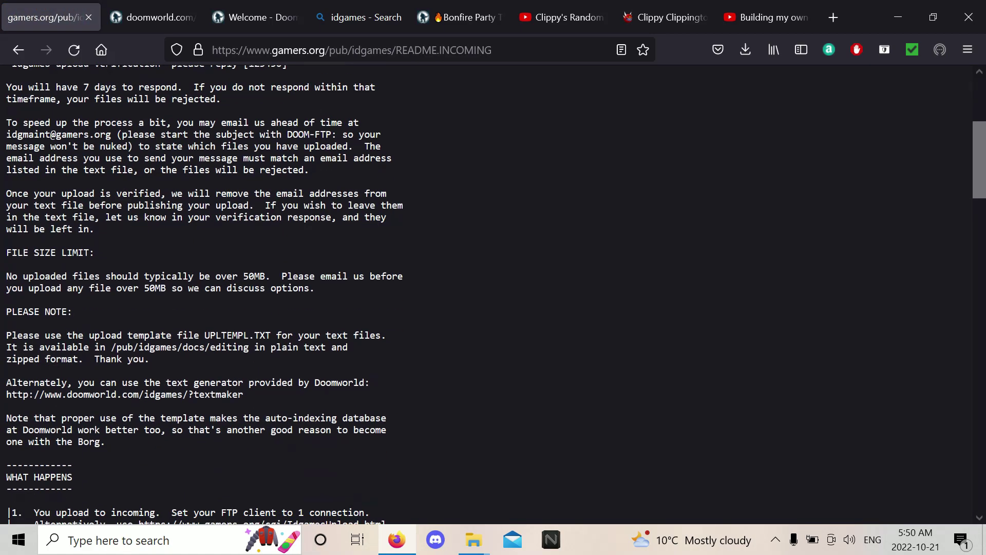
{"action": "scroll", "coordinate": [251, 350], "scroll_direction": "down", "scroll_amount": 5}
{"action": "scroll", "coordinate": [251, 351], "scroll_direction": "down", "scroll_amount": 12}
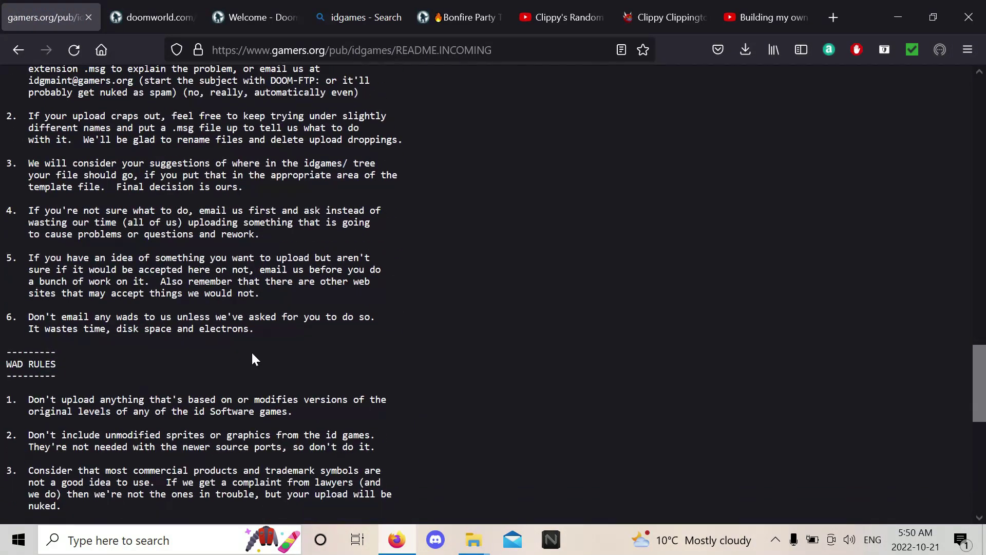
{"action": "scroll", "coordinate": [251, 350], "scroll_direction": "down", "scroll_amount": 5}
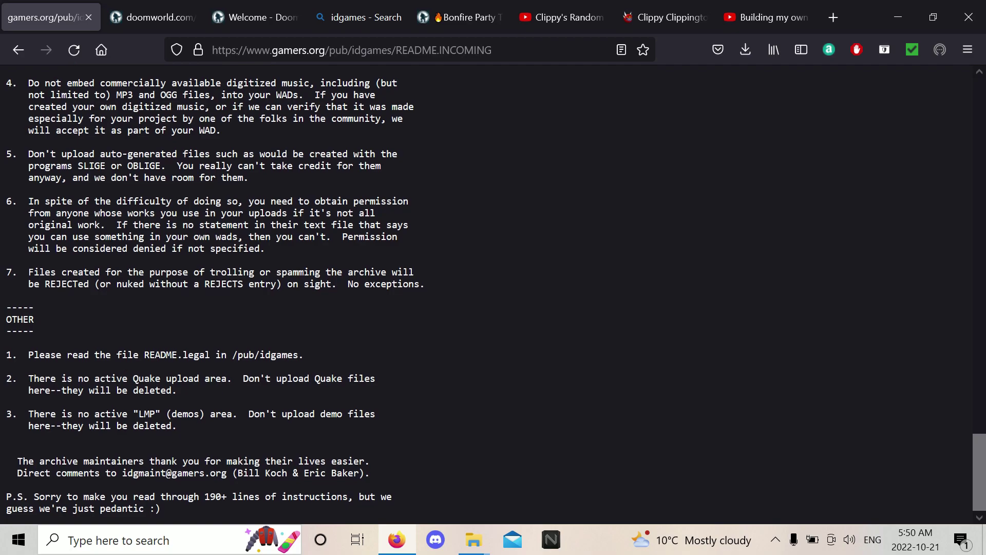
{"action": "scroll", "coordinate": [251, 350], "scroll_direction": "up", "scroll_amount": 2}
{"action": "left_click_drag", "start_coordinate": [28, 352], "coordinate": [453, 376]}
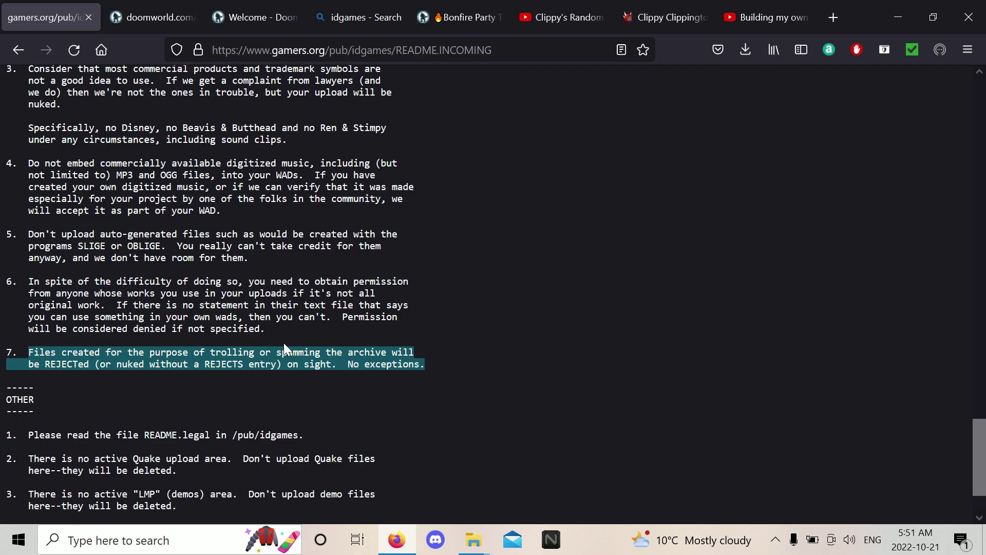
Switch to the Random ID Games YouTube playlist and scroll through its 43 videos.
{"action": "key", "text": "ctrl+Tab"}
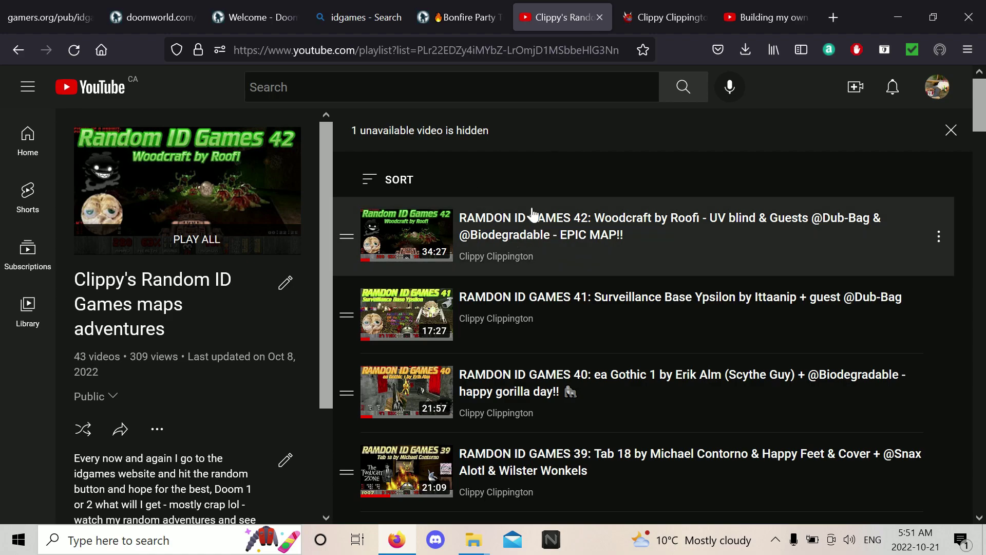
{"action": "scroll", "coordinate": [506, 267], "scroll_direction": "down", "scroll_amount": 7}
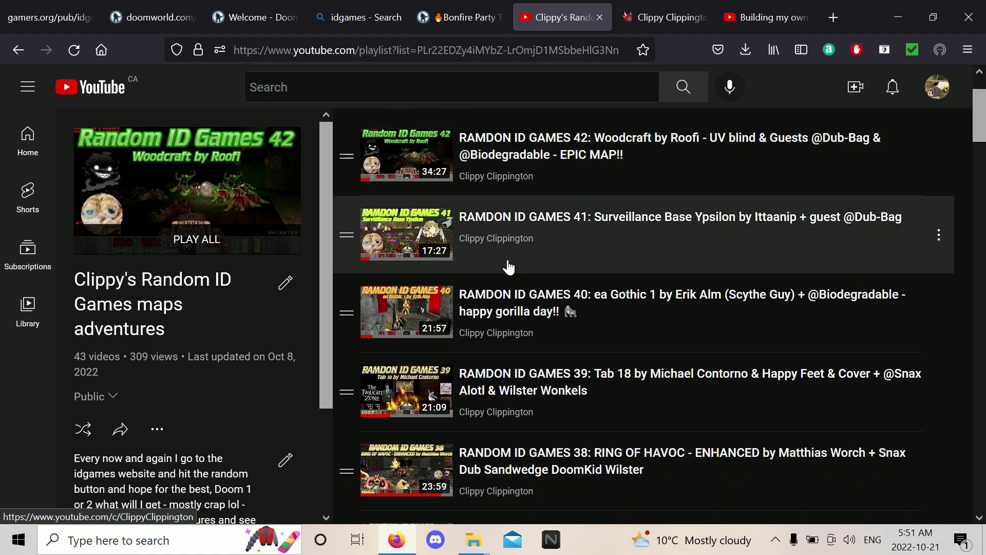
{"action": "scroll", "coordinate": [506, 265], "scroll_direction": "down", "scroll_amount": 12}
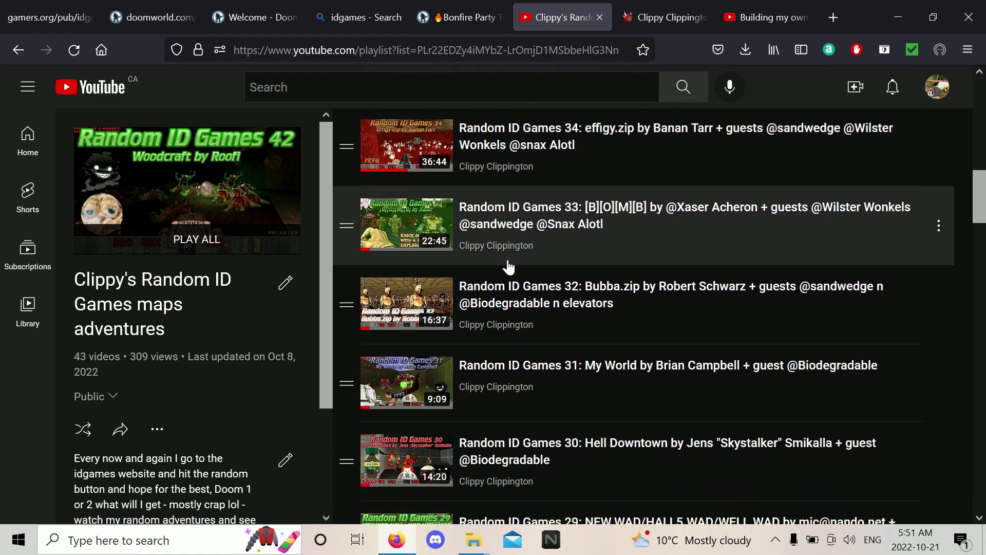
{"action": "scroll", "coordinate": [553, 331], "scroll_direction": "up", "scroll_amount": 5}
{"action": "scroll", "coordinate": [560, 343], "scroll_direction": "up", "scroll_amount": 14}
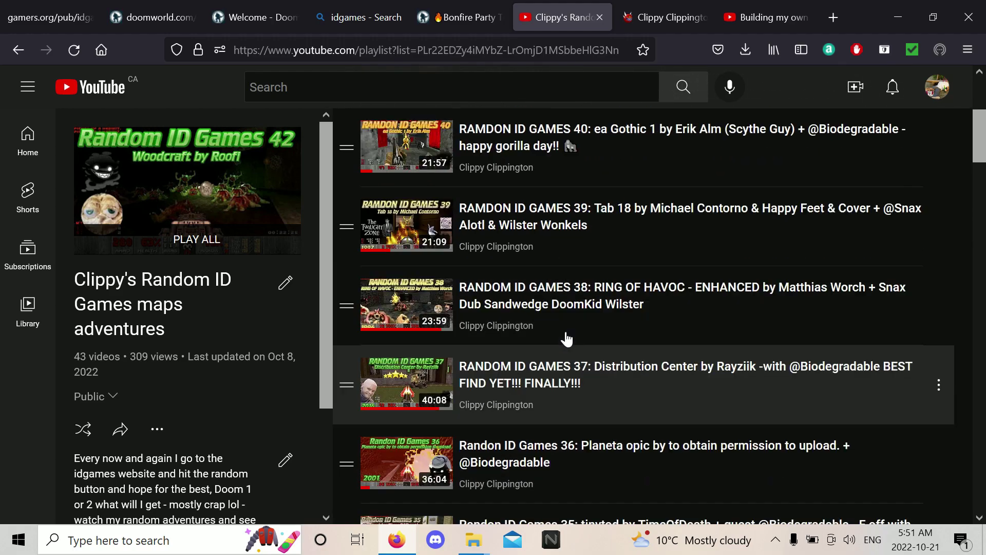
{"action": "scroll", "coordinate": [567, 339], "scroll_direction": "down", "scroll_amount": 18}
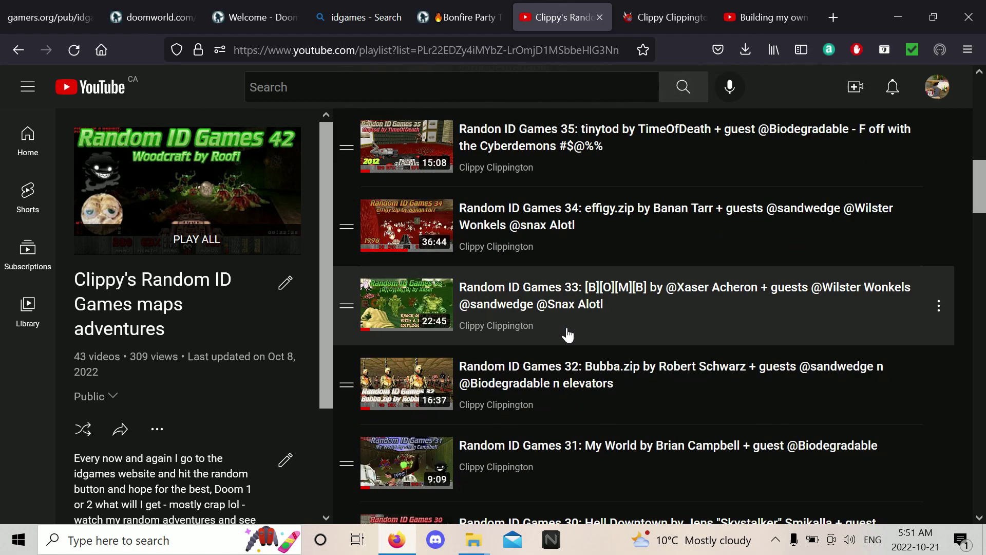
{"action": "scroll", "coordinate": [568, 333], "scroll_direction": "up", "scroll_amount": 5}
{"action": "scroll", "coordinate": [568, 332], "scroll_direction": "up", "scroll_amount": 12}
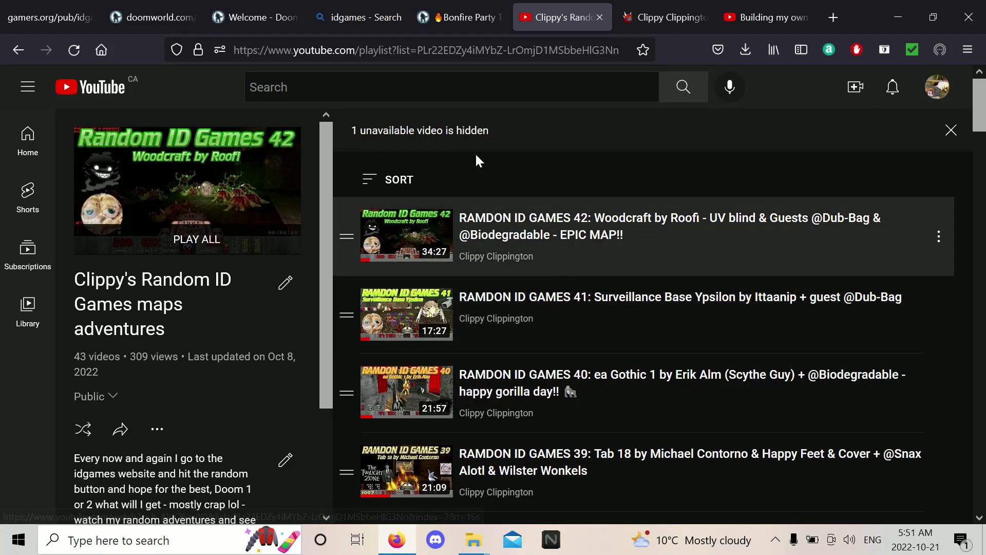
Return to README.INCOMING and highlight WAD rules 1 and 2 while reading them.
{"action": "left_click", "coordinate": [463, 17]}
{"action": "scroll", "coordinate": [549, 297], "scroll_direction": "down", "scroll_amount": 5}
{"action": "key", "text": "ctrl+1"}
{"action": "left_click_drag", "start_coordinate": [28, 158], "coordinate": [293, 170]}
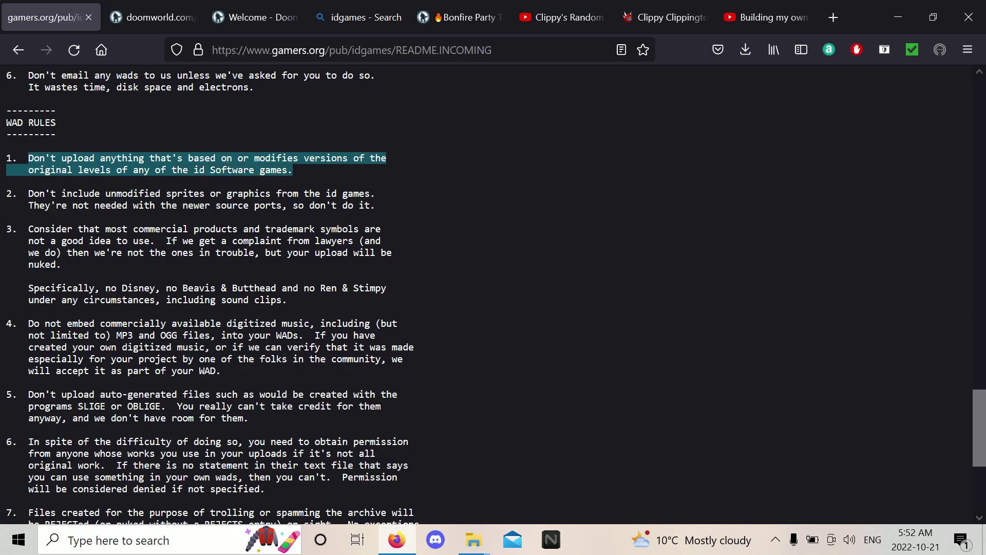
{"action": "left_click", "coordinate": [336, 170]}
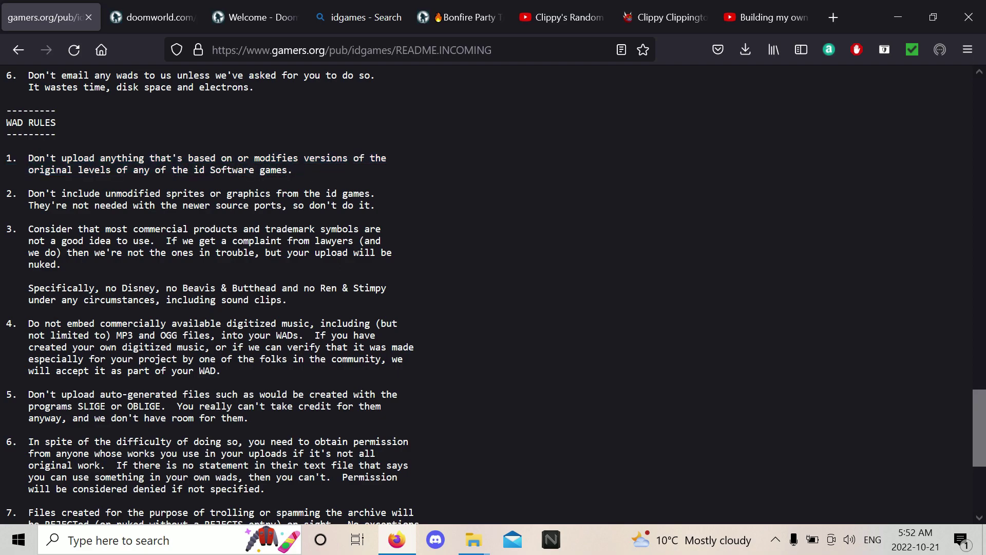
{"action": "left_click_drag", "start_coordinate": [6, 156], "coordinate": [76, 182]}
{"action": "left_click", "coordinate": [13, 183]}
{"action": "left_click_drag", "start_coordinate": [13, 183], "coordinate": [338, 194]}
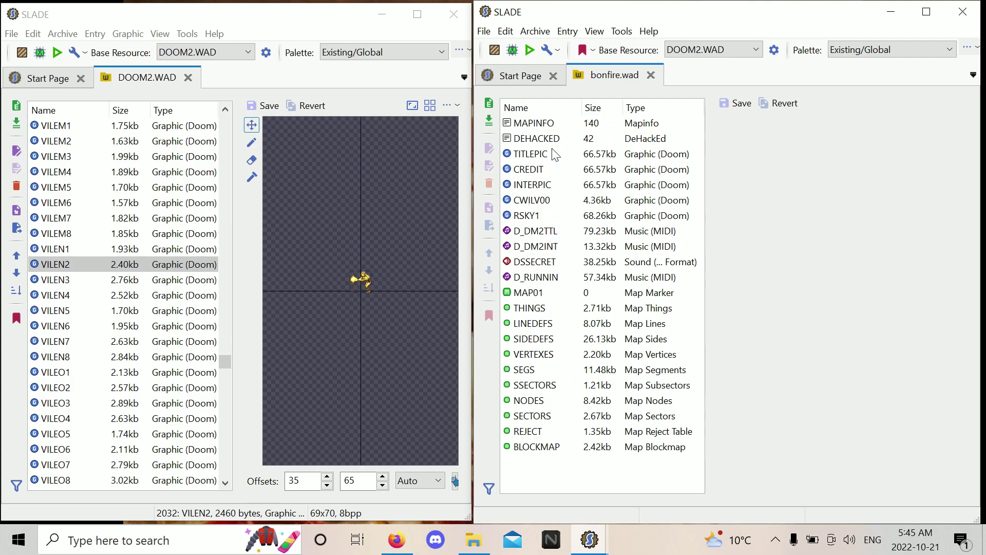
{"action": "scroll", "coordinate": [117, 234], "scroll_direction": "up", "scroll_amount": 5}
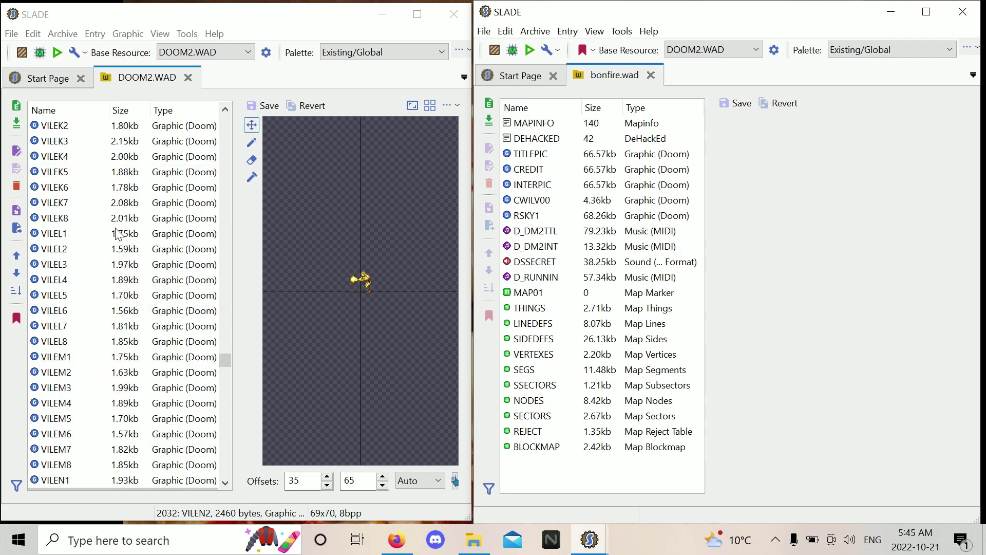
{"action": "scroll", "coordinate": [123, 231], "scroll_direction": "up", "scroll_amount": 20}
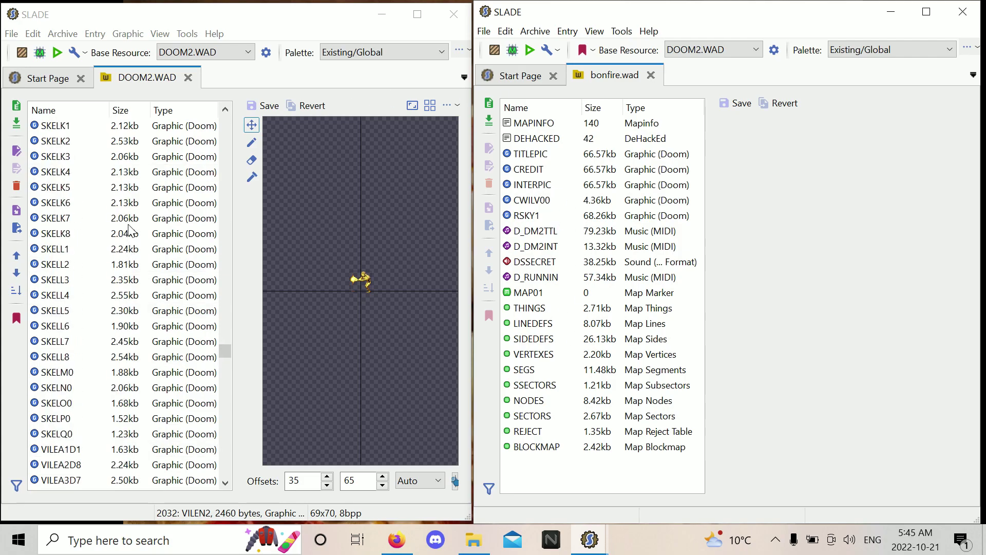
{"action": "scroll", "coordinate": [109, 298], "scroll_direction": "down", "scroll_amount": 9}
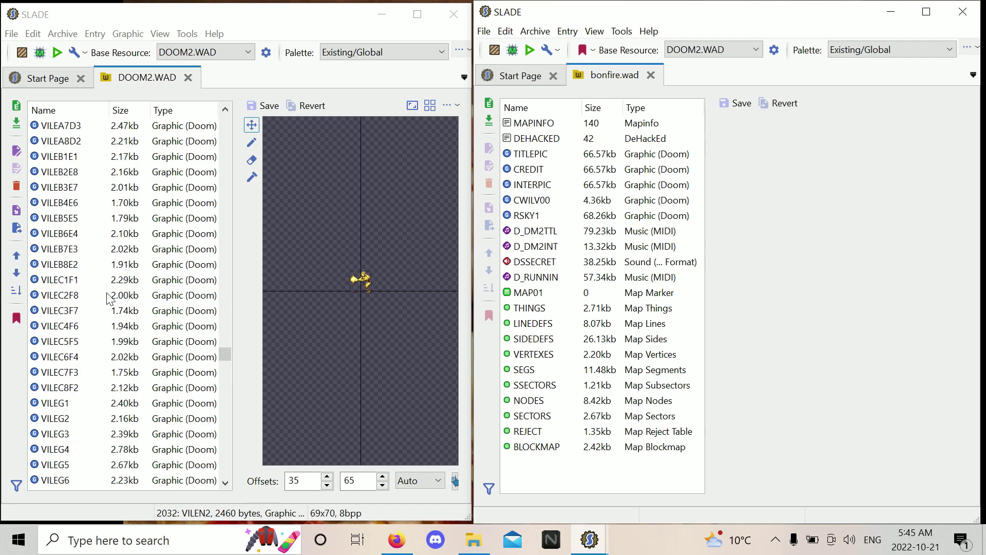
{"action": "scroll", "coordinate": [109, 298], "scroll_direction": "down", "scroll_amount": 2}
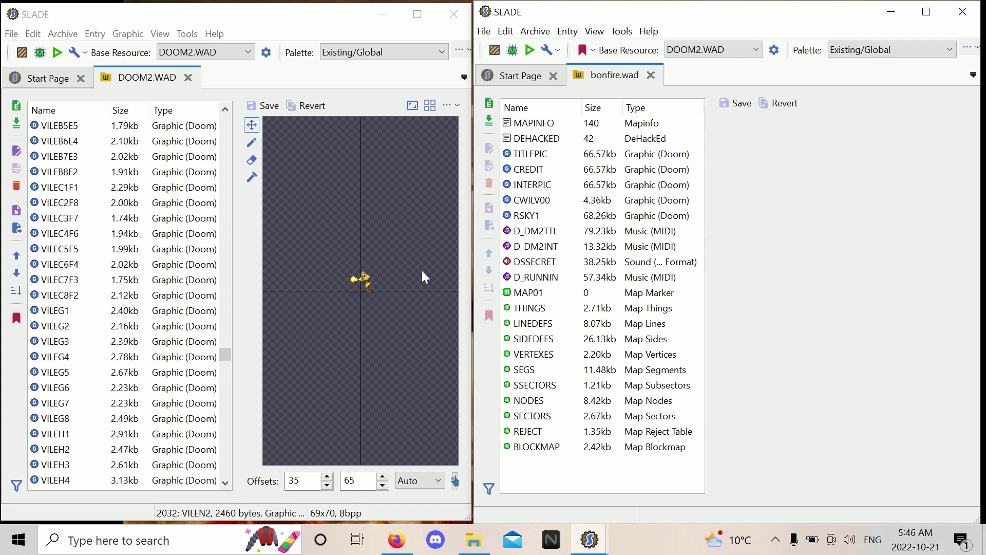
{"action": "scroll", "coordinate": [146, 364], "scroll_direction": "down", "scroll_amount": 6}
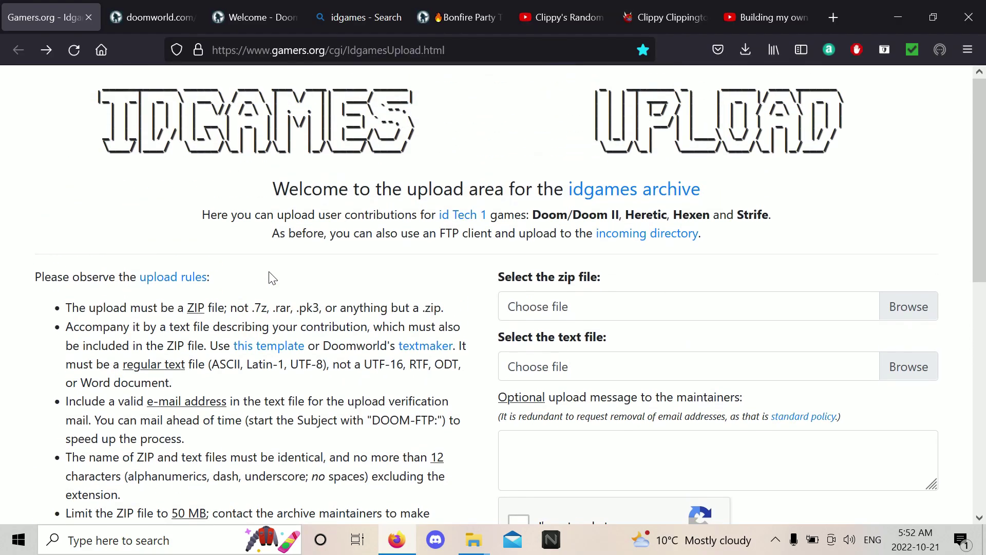
Highlight the bonfire.txt and bonfire.zip lines in the Incoming directory listing.
{"action": "scroll", "coordinate": [272, 278], "scroll_direction": "down", "scroll_amount": 10}
{"action": "scroll", "coordinate": [272, 278], "scroll_direction": "up", "scroll_amount": 10}
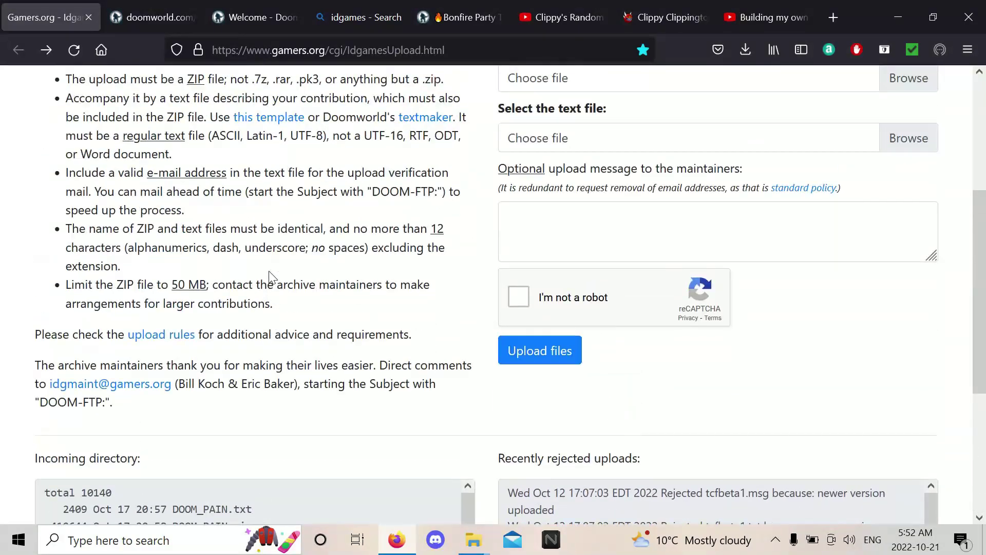
{"action": "scroll", "coordinate": [272, 278], "scroll_direction": "down", "scroll_amount": 10}
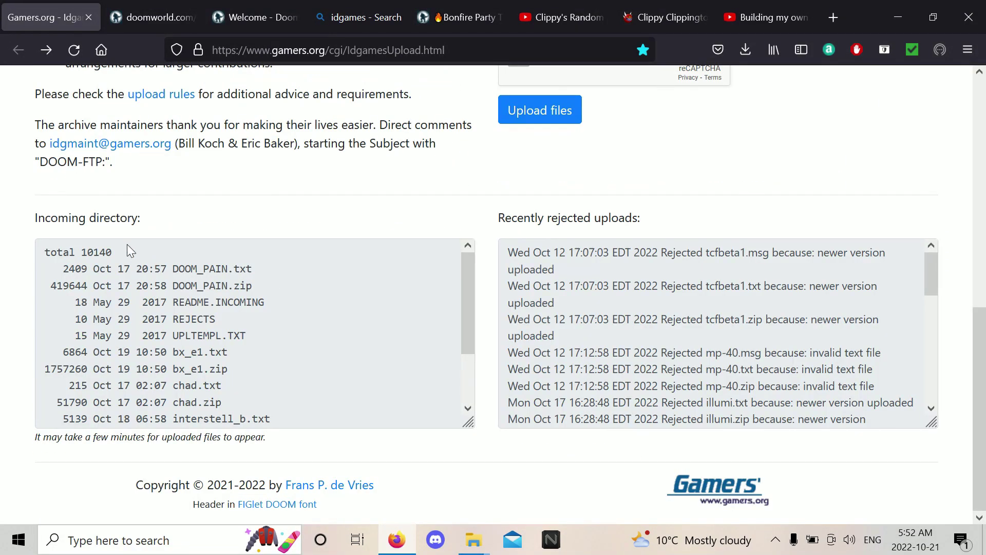
{"action": "scroll", "coordinate": [222, 283], "scroll_direction": "down", "scroll_amount": 2}
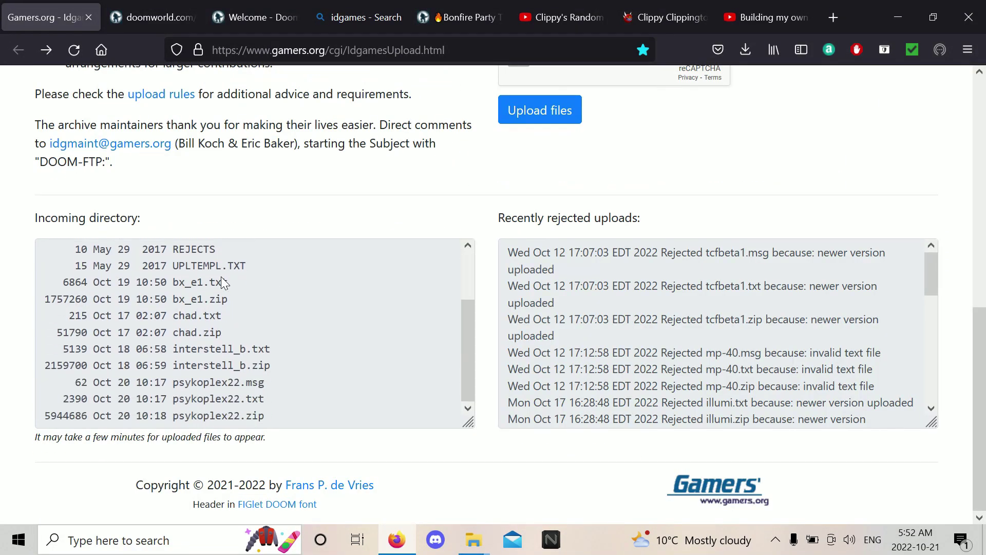
{"action": "scroll", "coordinate": [266, 368], "scroll_direction": "up", "scroll_amount": 3}
{"action": "scroll", "coordinate": [266, 368], "scroll_direction": "down", "scroll_amount": 3}
{"action": "scroll", "coordinate": [199, 300], "scroll_direction": "up", "scroll_amount": 2}
{"action": "double_click", "coordinate": [231, 342]}
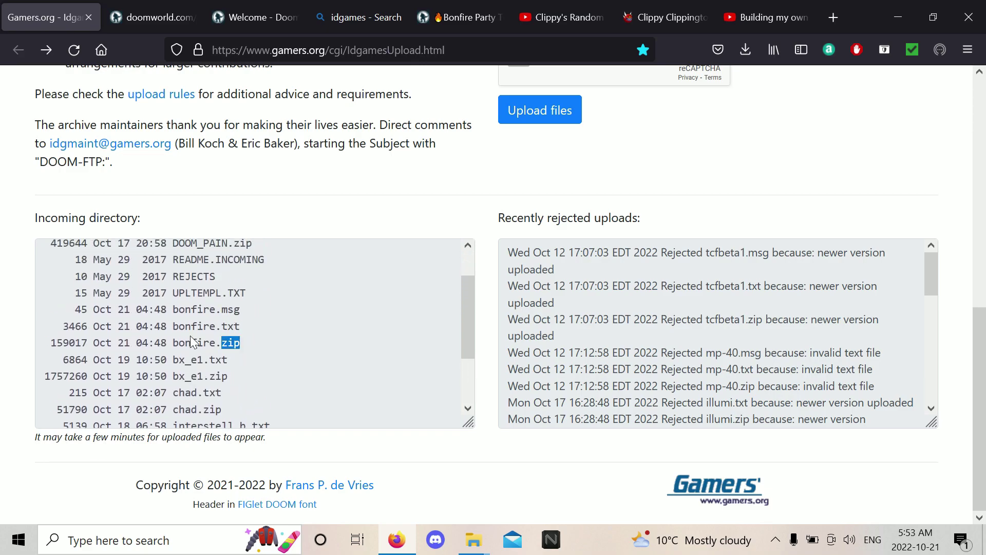
{"action": "left_click_drag", "start_coordinate": [192, 342], "coordinate": [57, 323]}
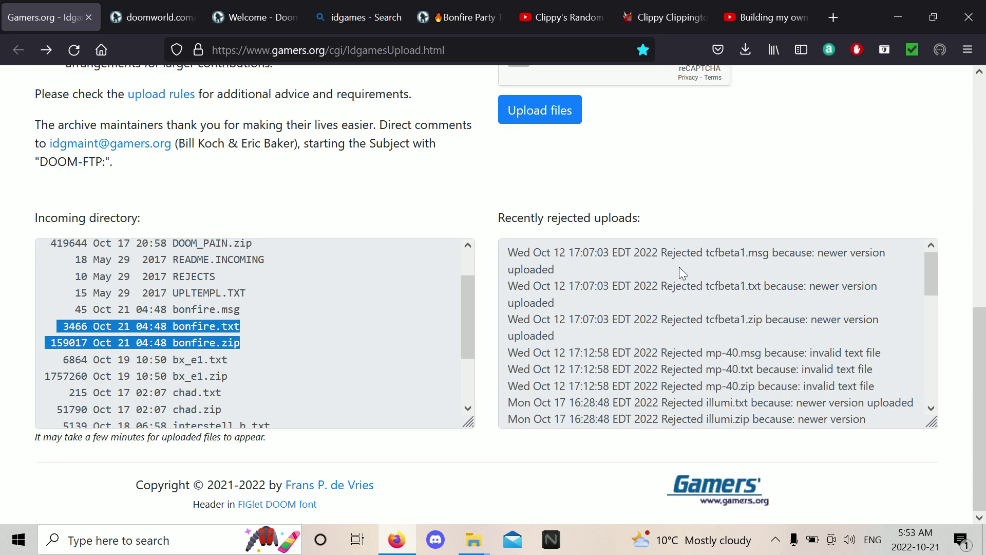
Scroll the Doomworld /idgames welcome page to view the directory list and latest files.
{"action": "scroll", "coordinate": [679, 272], "scroll_direction": "down", "scroll_amount": 5}
{"action": "scroll", "coordinate": [360, 288], "scroll_direction": "up", "scroll_amount": 15}
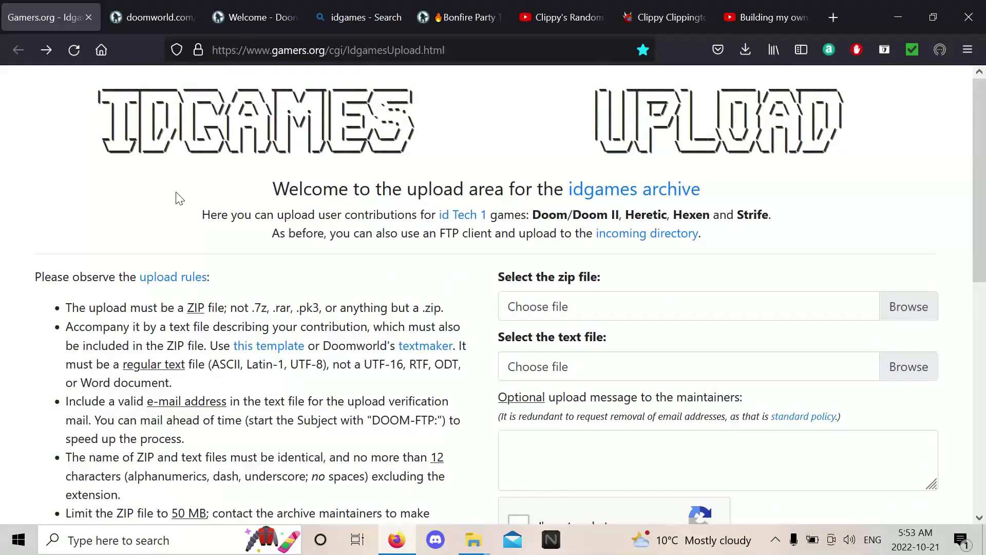
{"action": "scroll", "coordinate": [849, 419], "scroll_direction": "down", "scroll_amount": 7}
{"action": "scroll", "coordinate": [849, 420], "scroll_direction": "up", "scroll_amount": 5}
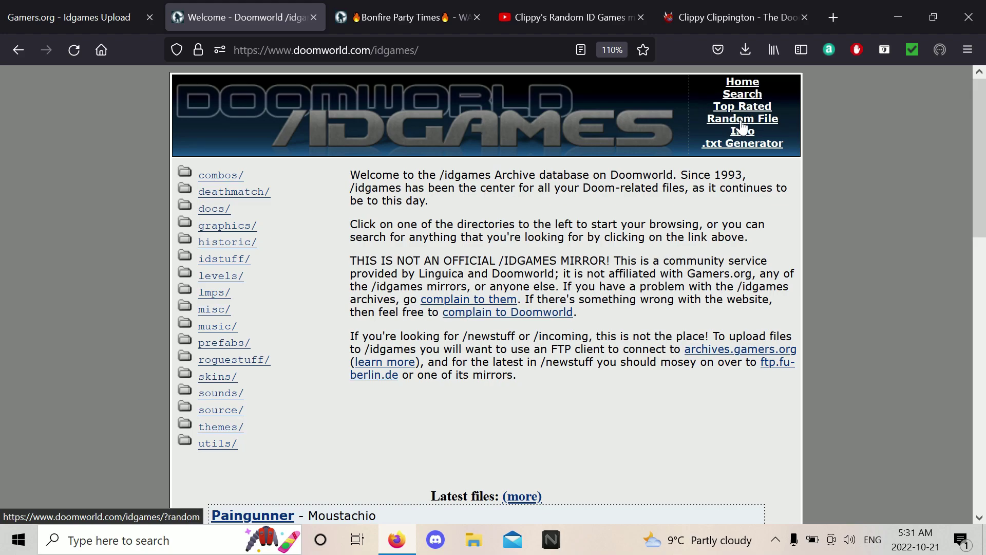
Open the .txt Generator form, then jot scratch text in an untitled Notepad note.
{"action": "left_click", "coordinate": [754, 149]}
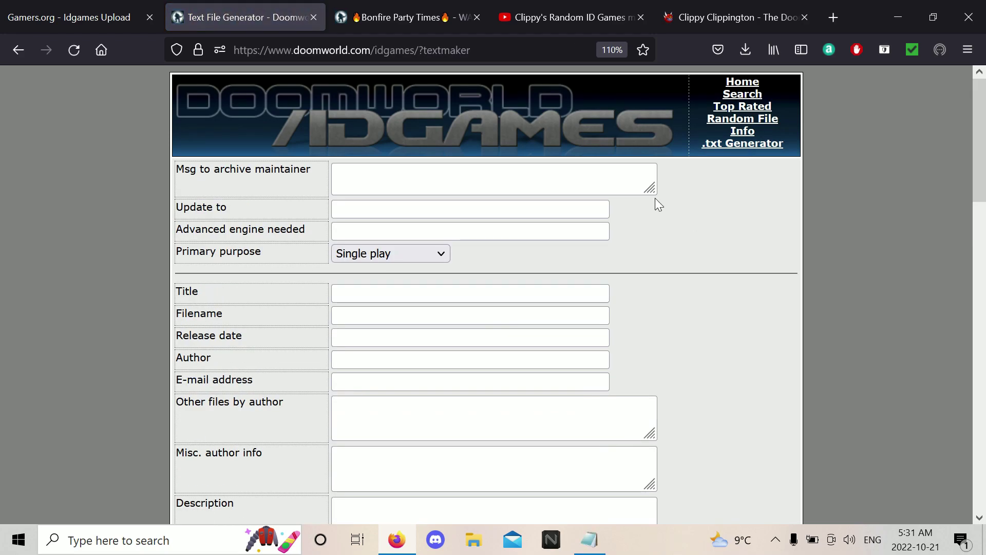
{"action": "scroll", "coordinate": [663, 178], "scroll_direction": "down", "scroll_amount": 2}
{"action": "scroll", "coordinate": [673, 156], "scroll_direction": "up", "scroll_amount": 2}
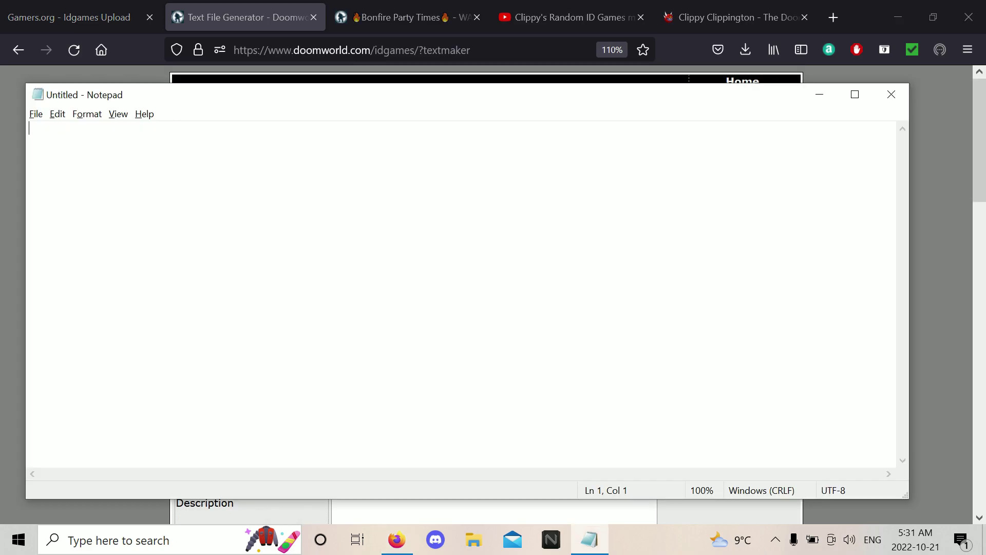
{"action": "type", "text": "hey t"}
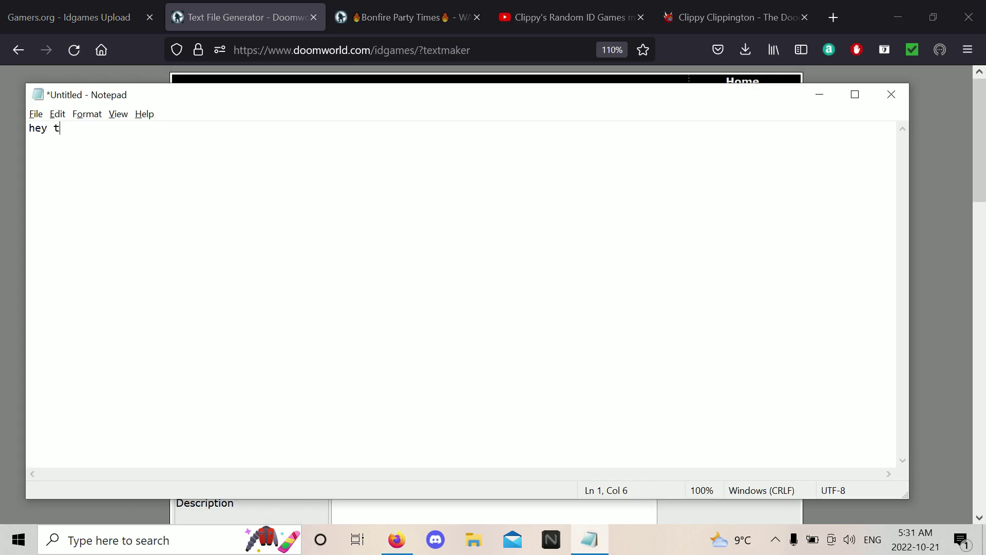
{"action": "type", "text": "his msp3 gwe gwq g wqg qw gwq g wqg qwg"}
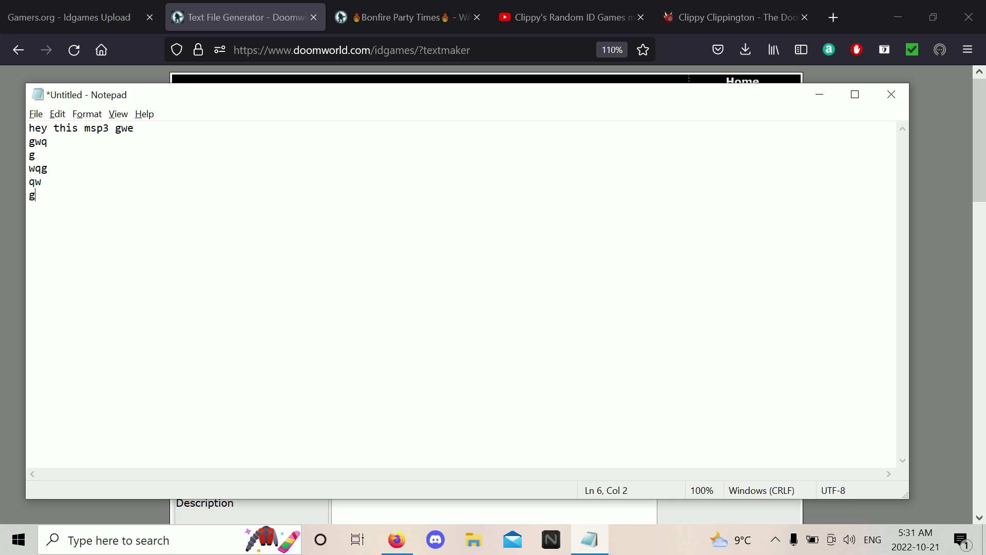
{"action": "key", "text": "alt+Tab"}
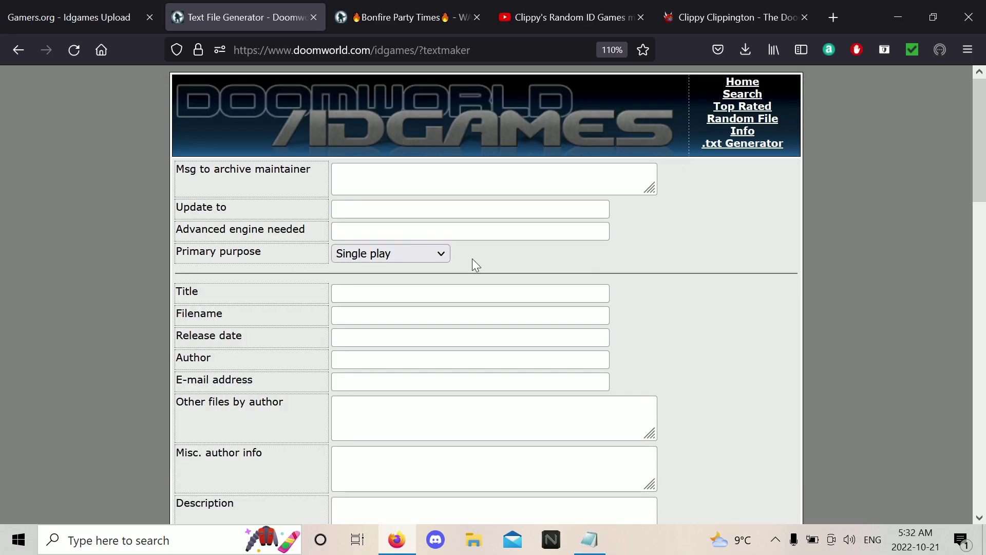
Submit the blank .txt Generator form so E-mail address and other required fields get flagged.
{"action": "scroll", "coordinate": [473, 258], "scroll_direction": "down", "scroll_amount": 5}
{"action": "scroll", "coordinate": [472, 258], "scroll_direction": "down", "scroll_amount": 10}
{"action": "left_click", "coordinate": [241, 487]}
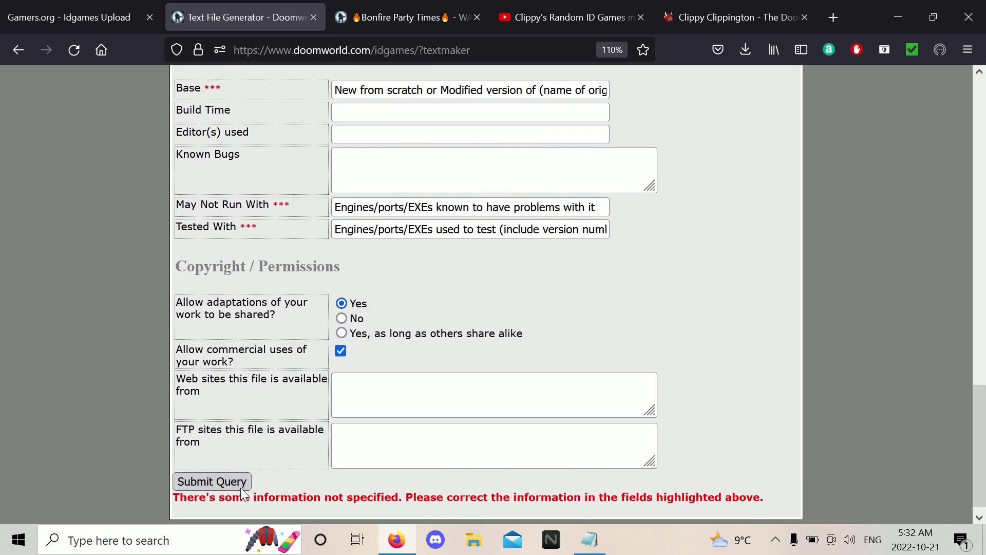
{"action": "scroll", "coordinate": [286, 401], "scroll_direction": "up", "scroll_amount": 4}
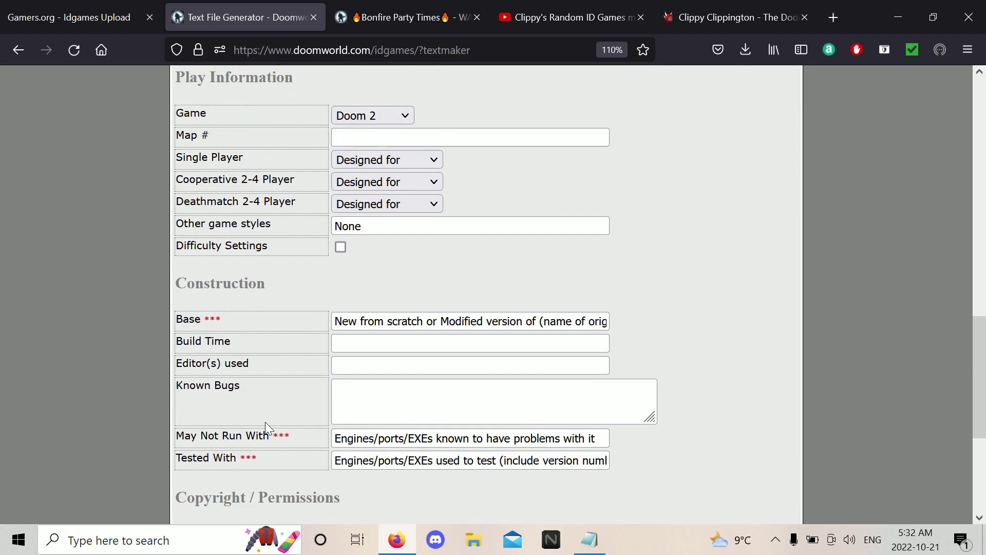
{"action": "scroll", "coordinate": [271, 332], "scroll_direction": "up", "scroll_amount": 12}
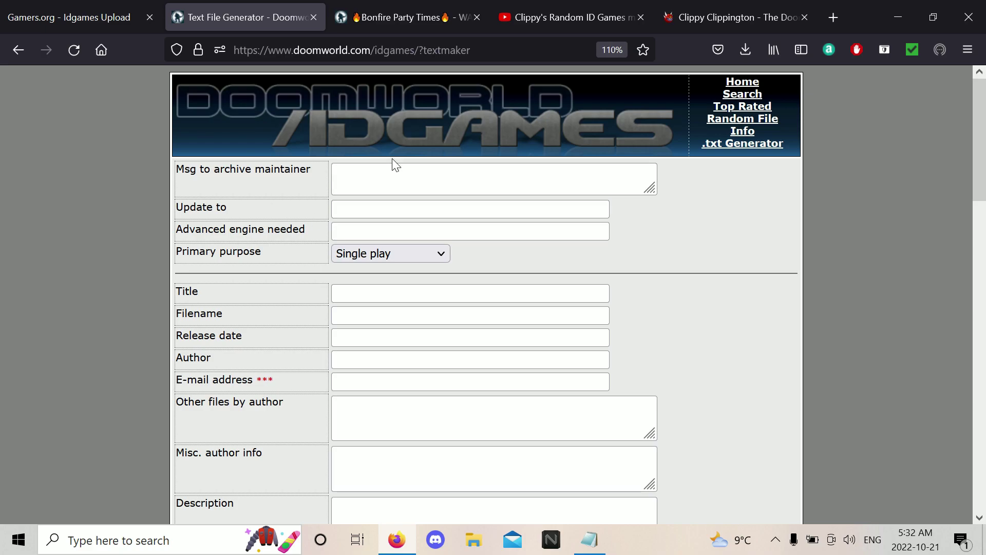
Write the maintainer note 'hey guy hope you're having a great day!' and set Update to 'new map'.
{"action": "left_click", "coordinate": [590, 178]}
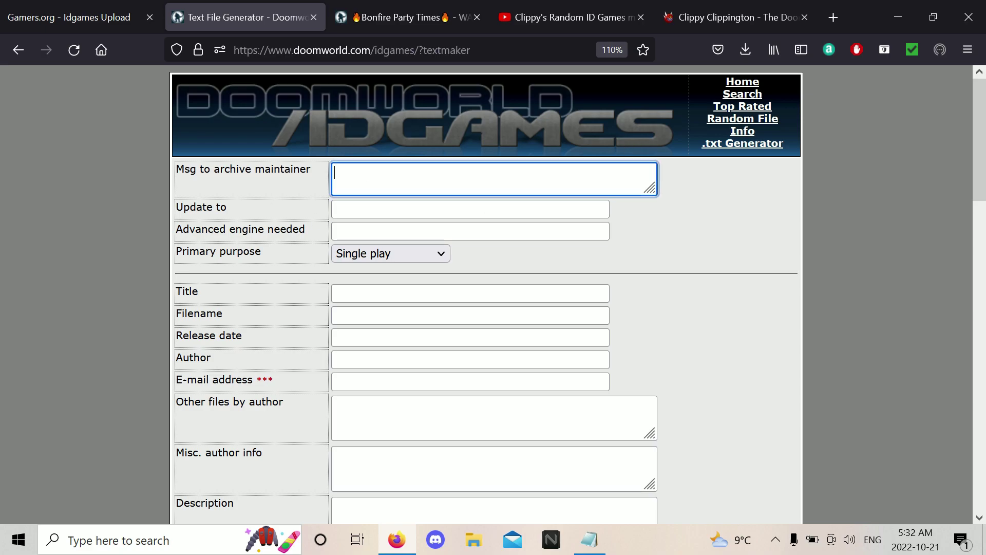
{"action": "type", "text": "hey guy hope you're having a great day!"}
{"action": "key", "text": "Tab"}
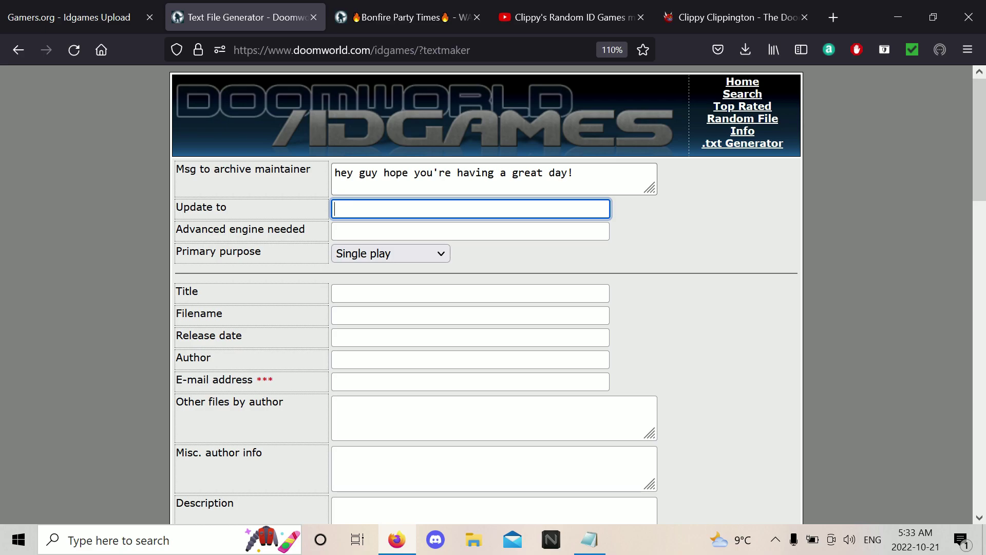
{"action": "key", "text": "Down"}
{"action": "key", "text": "Down"}
{"action": "key", "text": "Down"}
{"action": "key", "text": "Down"}
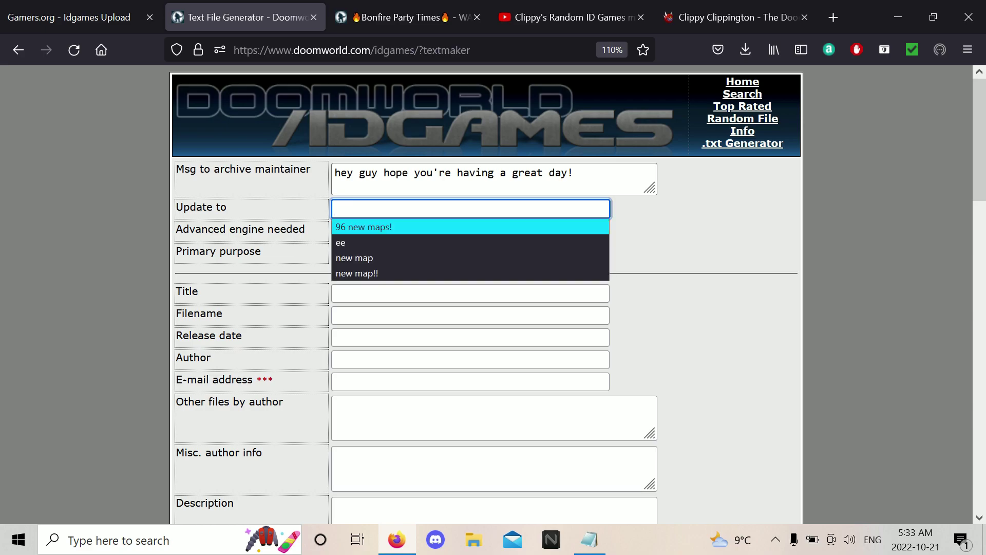
{"action": "key", "text": "Return"}
Set engine needed to 'Anything Limit Removing' and primary purpose to Single play.
{"action": "key", "text": "Tab"}
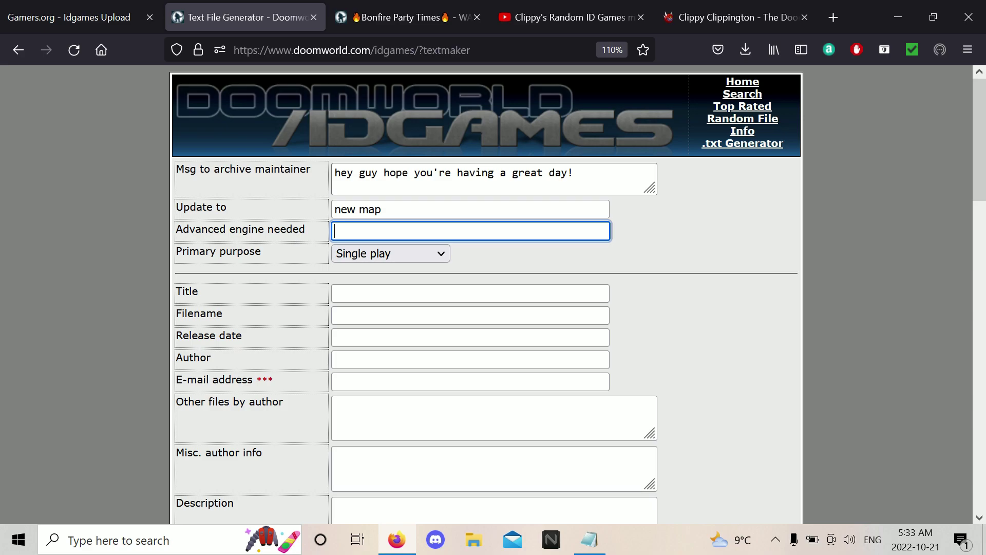
{"action": "key", "text": "Down"}
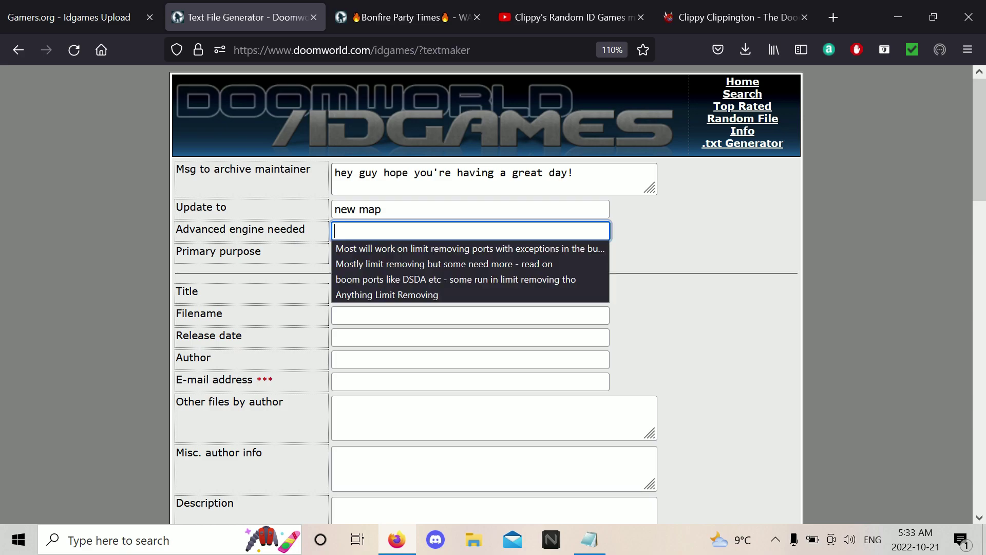
{"action": "key", "text": "Down"}
{"action": "key", "text": "Down"}
{"action": "key", "text": "Down"}
{"action": "key", "text": "Down"}
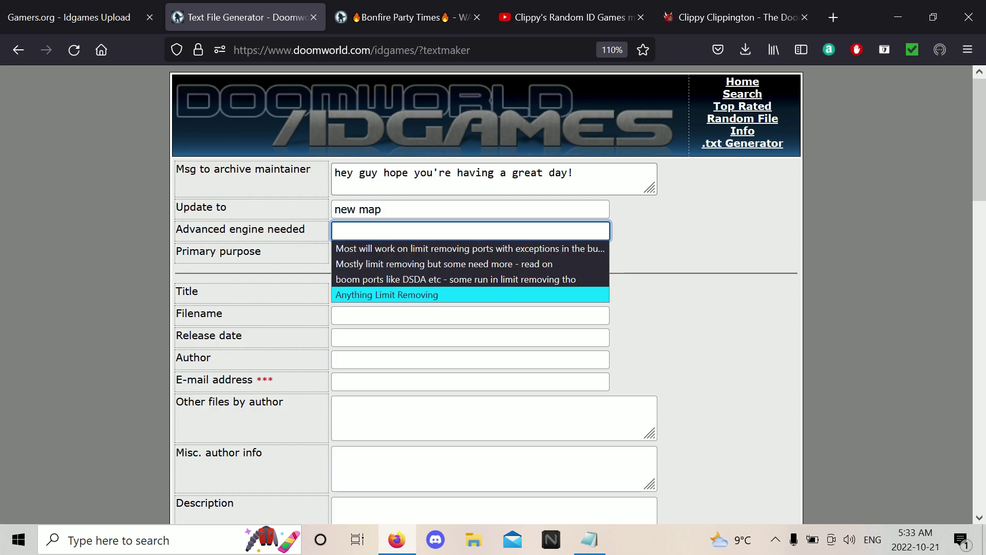
{"action": "key", "text": "Return"}
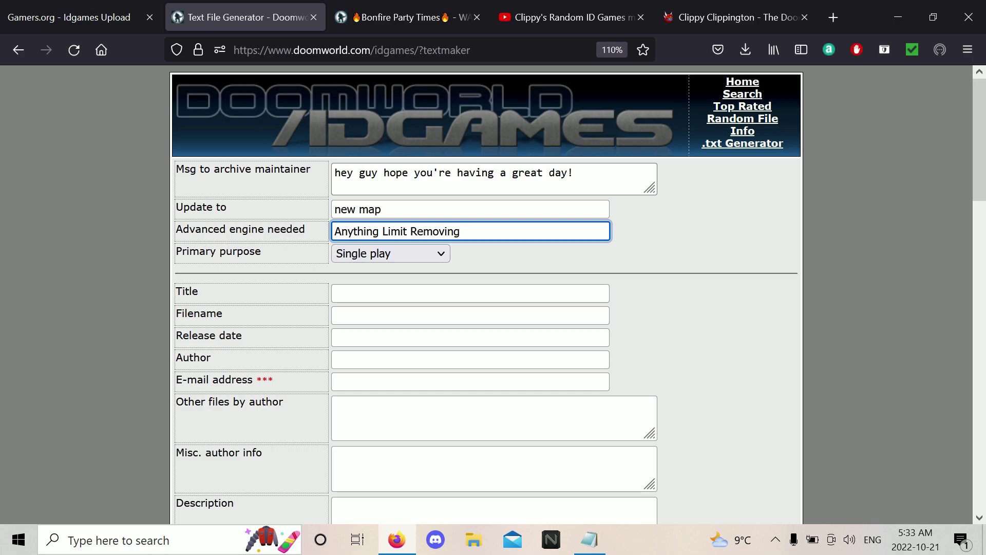
{"action": "key", "text": "Tab"}
{"action": "key", "text": "Down"}
{"action": "key", "text": "Up"}
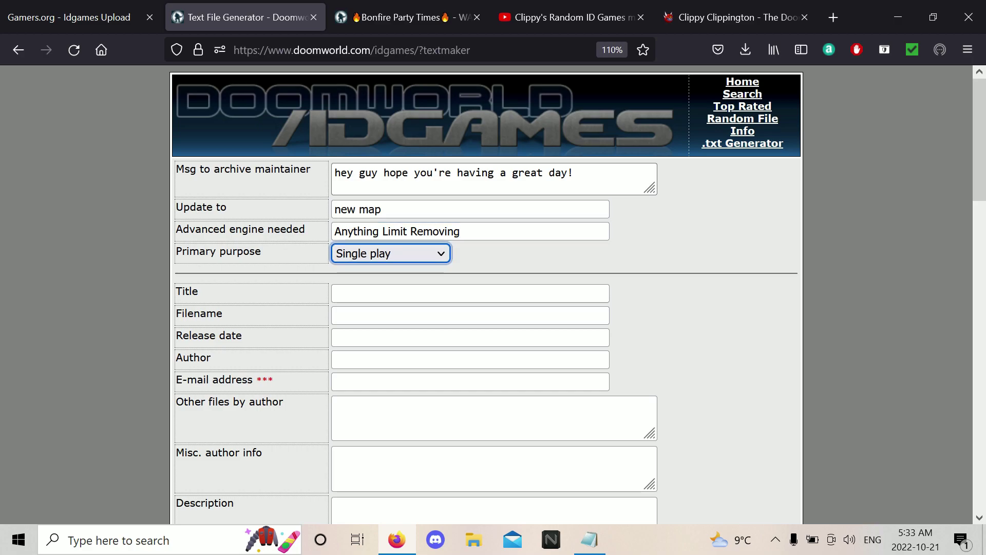
{"action": "key", "text": "Down"}
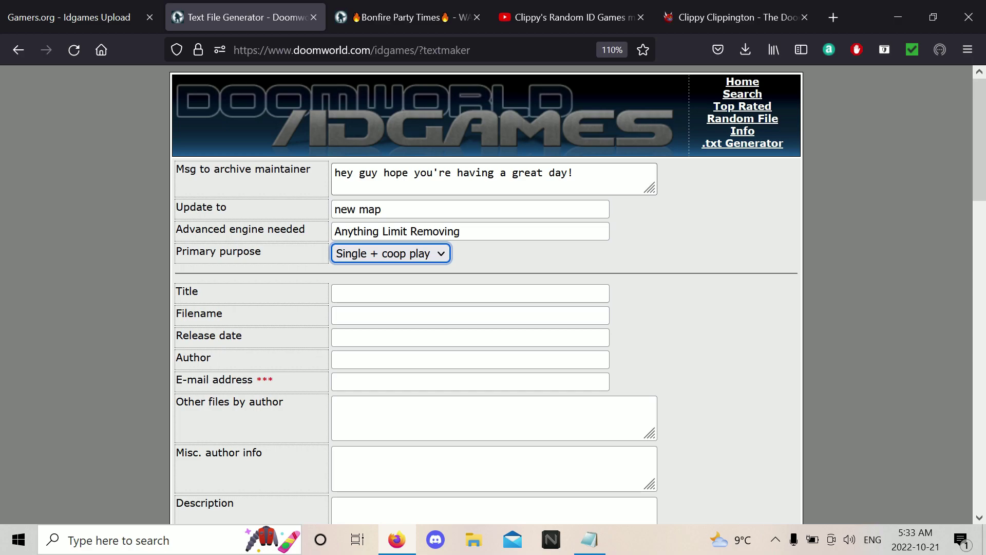
{"action": "key", "text": "Up"}
Enter 'Bonfire Party Times' as the title and 'bonfire.wad' as the filename.
{"action": "key", "text": "Tab"}
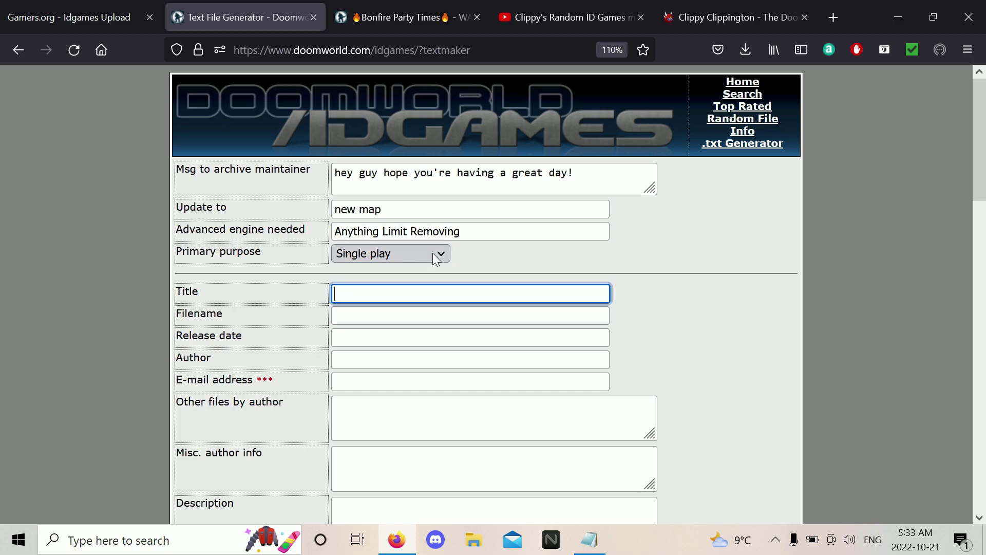
{"action": "type", "text": "Bonfire"}
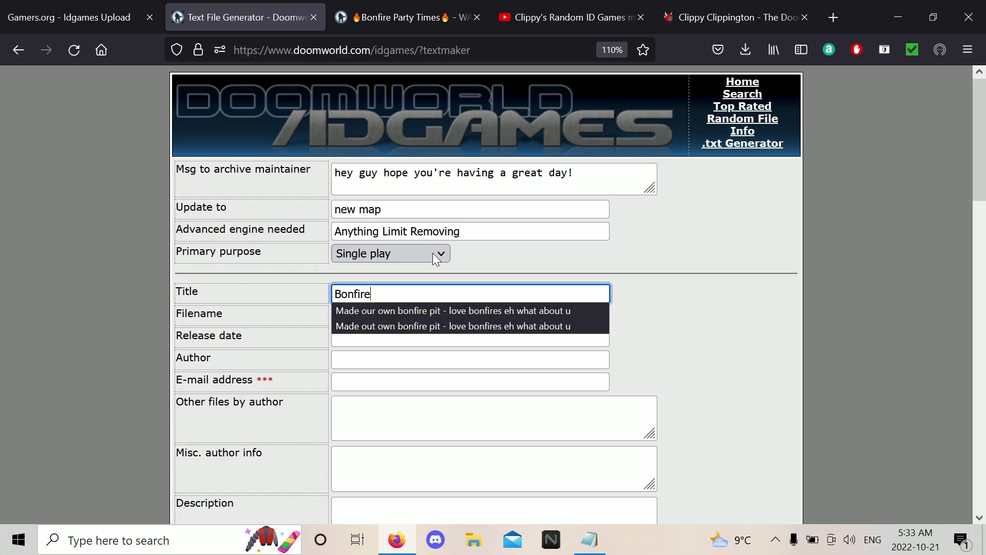
{"action": "type", "text": " Party Times"}
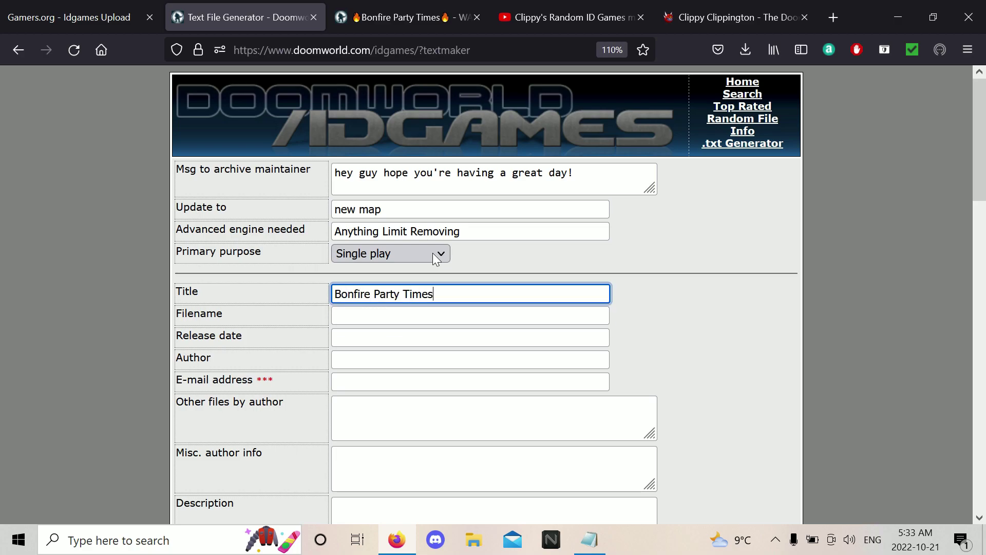
{"action": "key", "text": "Tab"}
{"action": "type", "text": "bonfire.wad"}
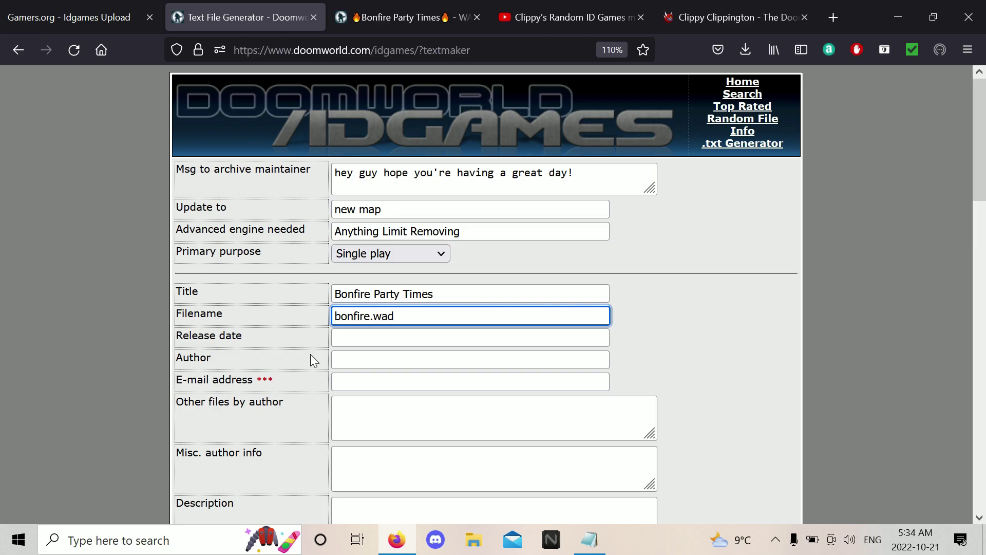
Enter release date 'October 3 2022' and fill the author name and e-mail from saved entries.
{"action": "key", "text": "Tab"}
{"action": "left_click", "coordinate": [378, 6]}
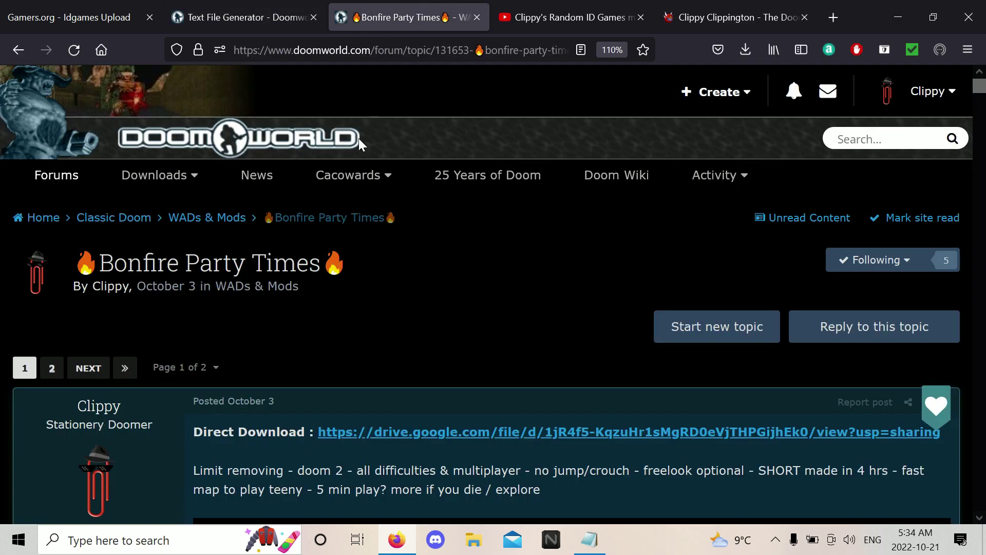
{"action": "left_click", "coordinate": [239, 14]}
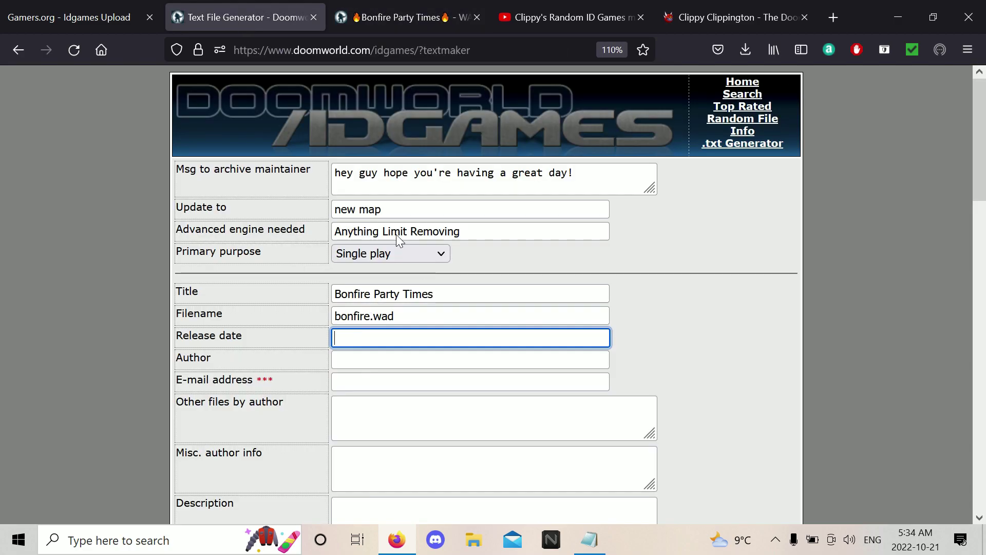
{"action": "type", "text": "October 3 2022"}
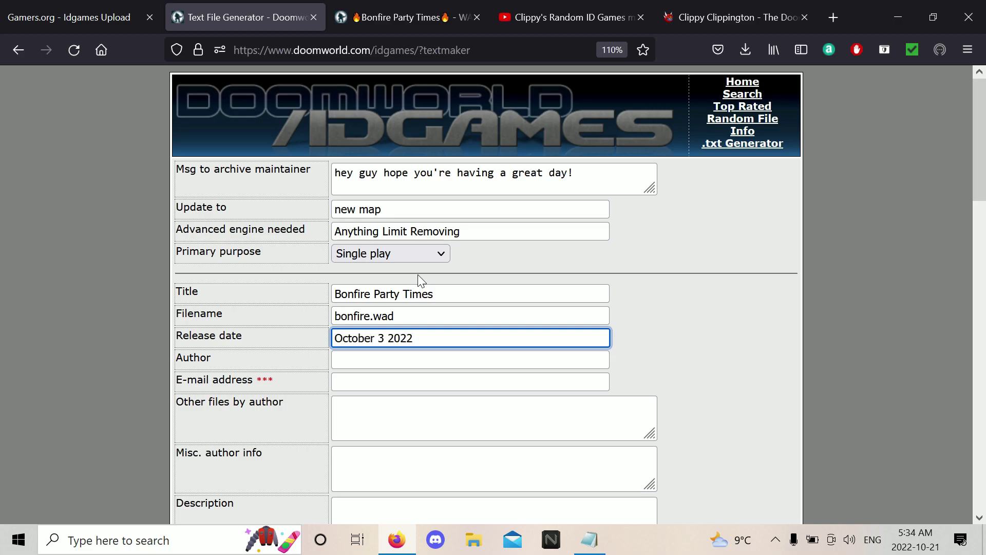
{"action": "key", "text": "Tab"}
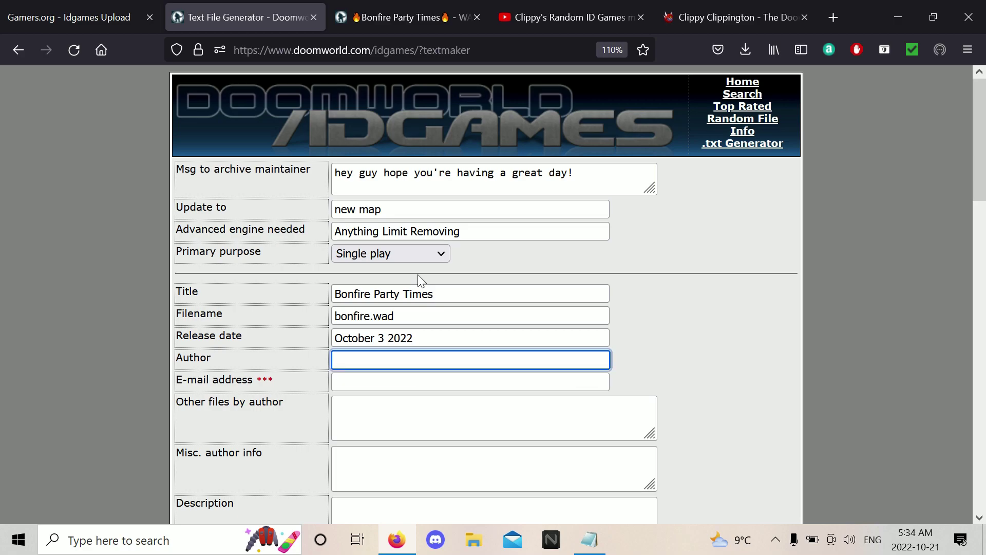
{"action": "key", "text": "Down"}
{"action": "key", "text": "Return"}
{"action": "key", "text": "Tab"}
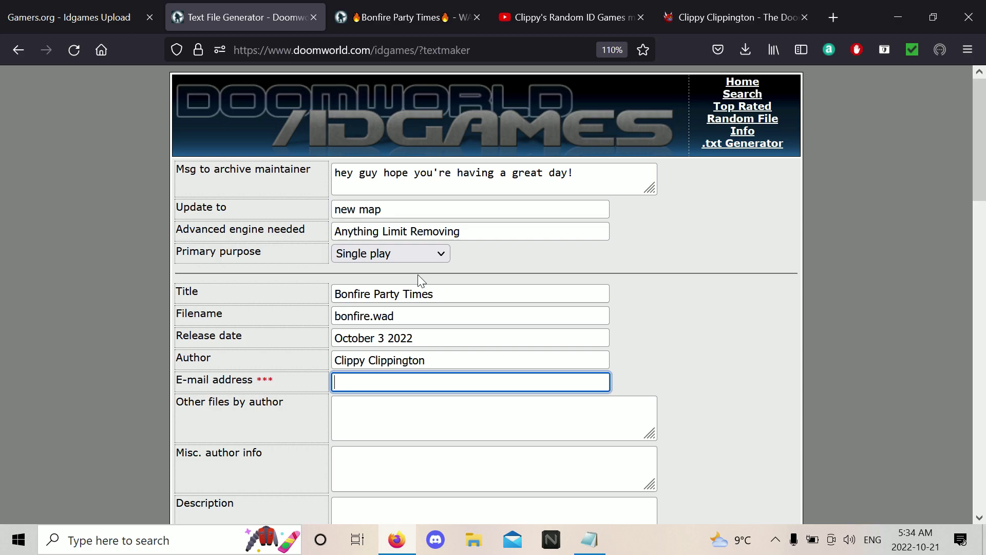
{"action": "key", "text": "ctrl+v"}
{"action": "key", "text": "Tab"}
Fill Other files by author with the pasted note and the author's DoomWiki page link.
{"action": "scroll", "coordinate": [418, 274], "scroll_direction": "down", "scroll_amount": 3}
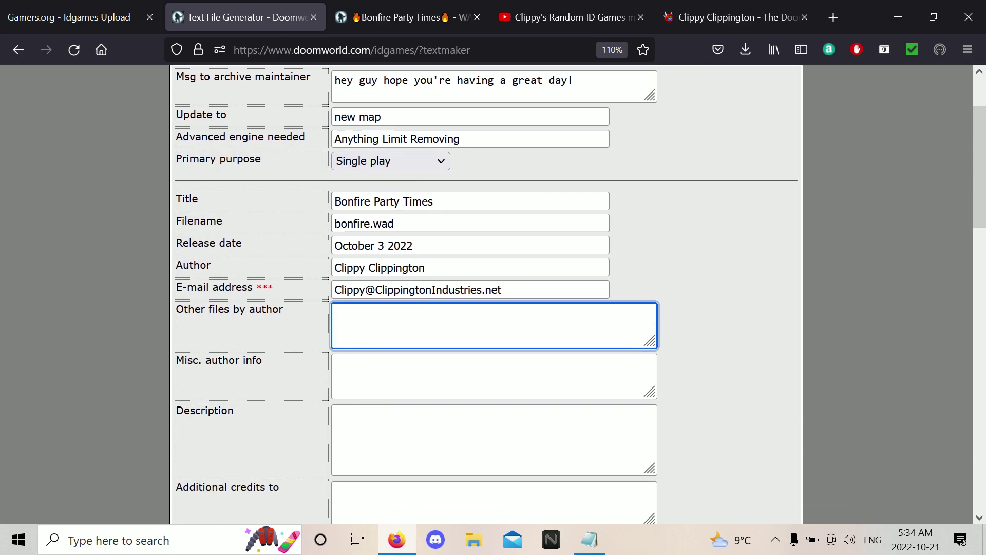
{"action": "scroll", "coordinate": [580, 294], "scroll_direction": "down", "scroll_amount": 3}
{"action": "scroll", "coordinate": [580, 295], "scroll_direction": "up", "scroll_amount": 3}
{"action": "type", "text": "Look up Clippy Clippington I made a few maps there or check my wiki:"}
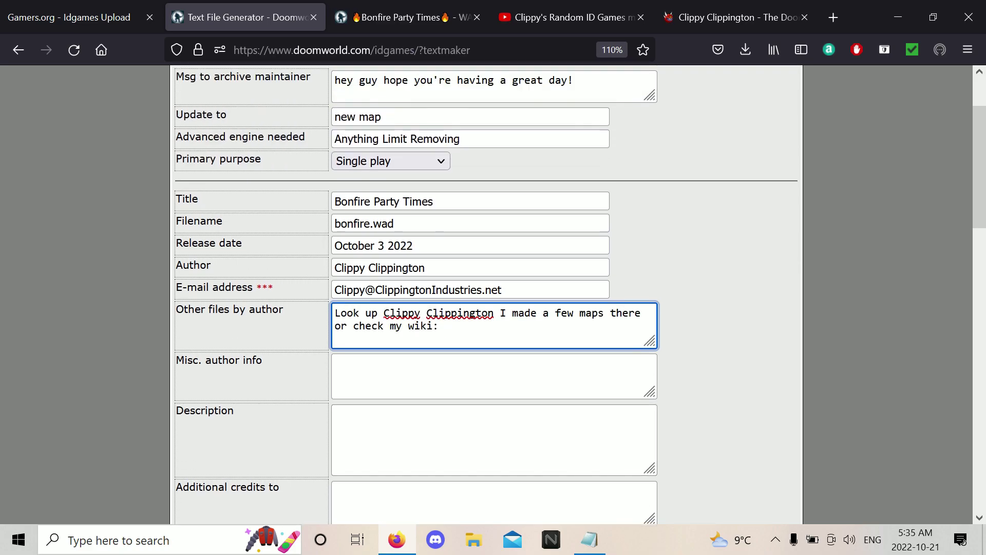
{"action": "left_click", "coordinate": [735, 18]}
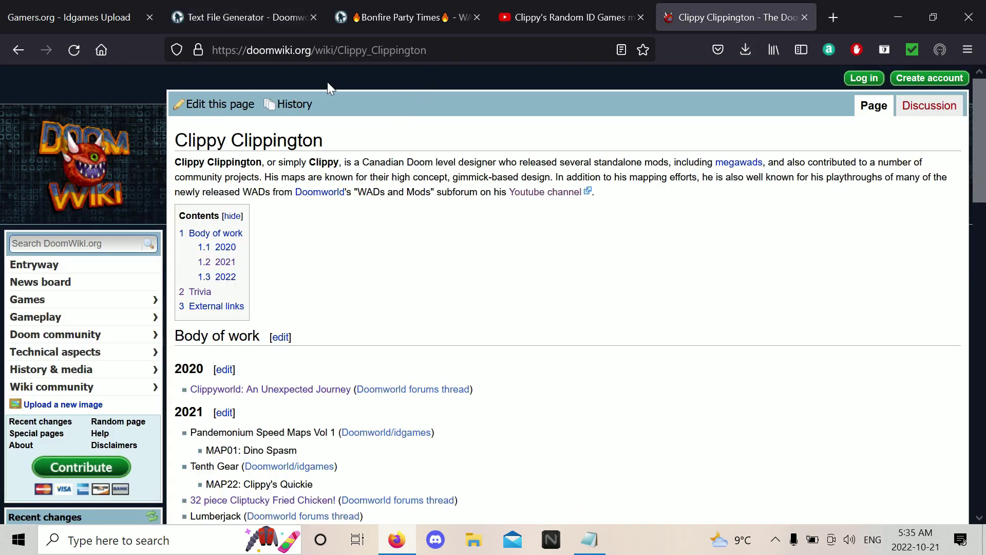
{"action": "key", "text": "ctrl+Tab"}
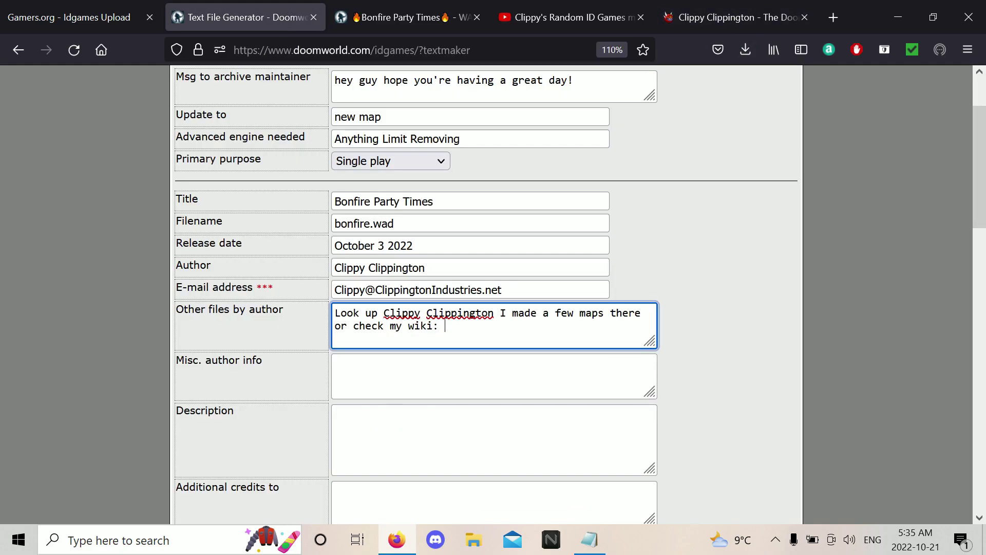
{"action": "type", "text": "https://doomwiki.org/wiki/Clippy_Clippington"}
Paste the bonfire-loving misc. author info and the 4-hour speedmap description.
{"action": "left_click", "coordinate": [359, 365]}
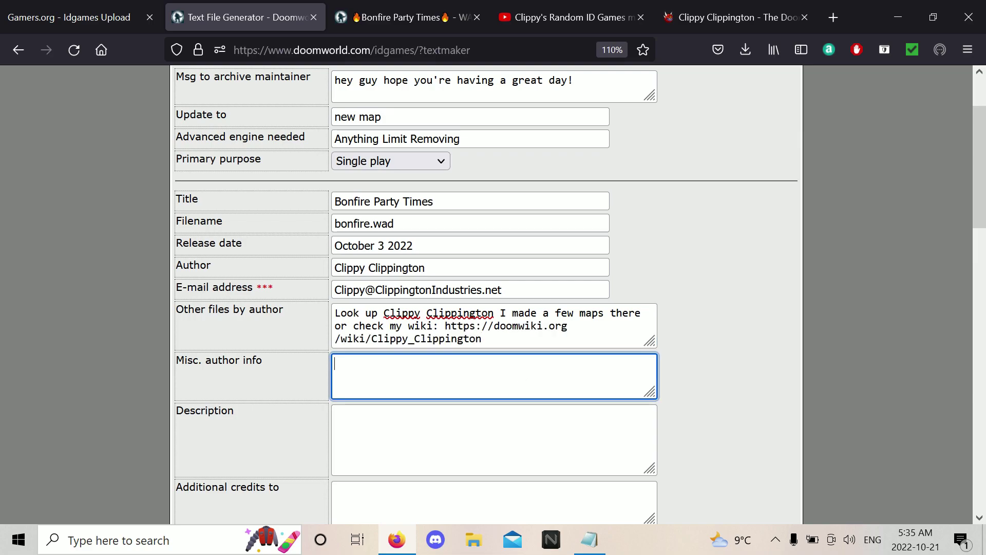
{"action": "type", "text": "I love bonfires! Nothing like a good bonfire on a starry night - good times!"}
{"action": "key", "text": "Tab"}
{"action": "scroll", "coordinate": [379, 297], "scroll_direction": "down", "scroll_amount": 4}
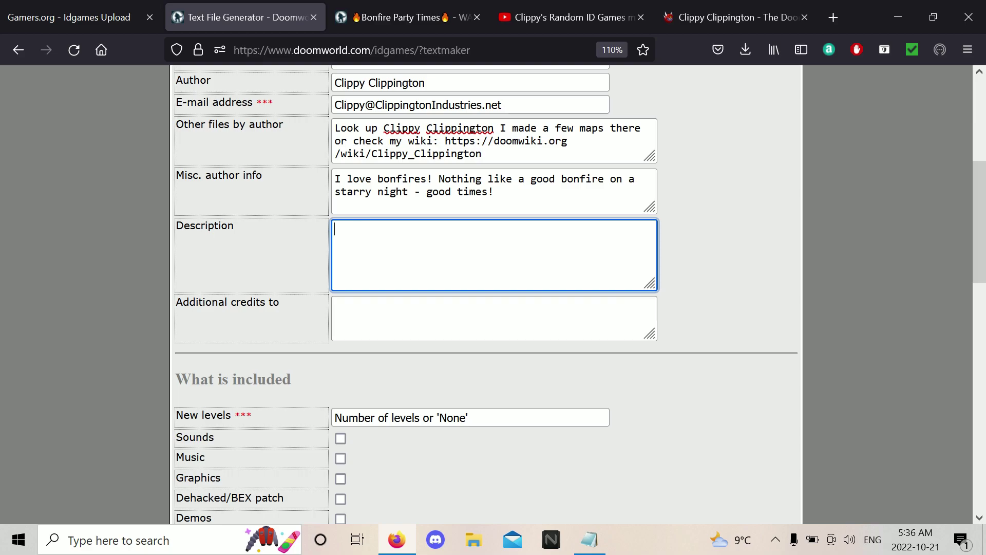
{"action": "type", "text": "Welcome to the party! This is a 4 hour speedmap - which includes build time, testing, making custom titlepic and interpic and gathering music etc - short punchy frantic fun!"}
{"action": "key", "text": "Tab"}
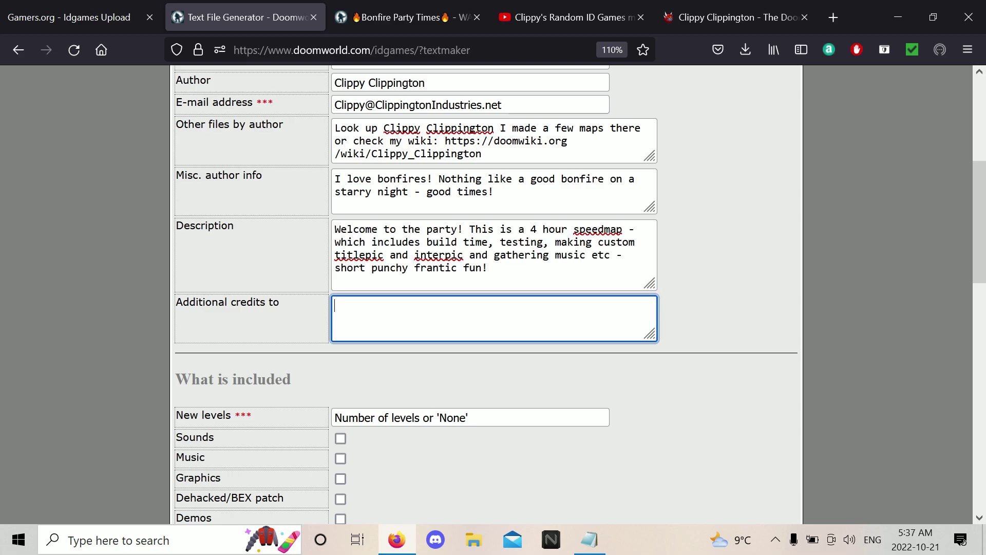
Credit the music line from the forum post and 'Everyone on Doomworld for help and testing!'.
{"action": "left_click", "coordinate": [381, 10]}
{"action": "scroll", "coordinate": [257, 355], "scroll_direction": "down", "scroll_amount": 15}
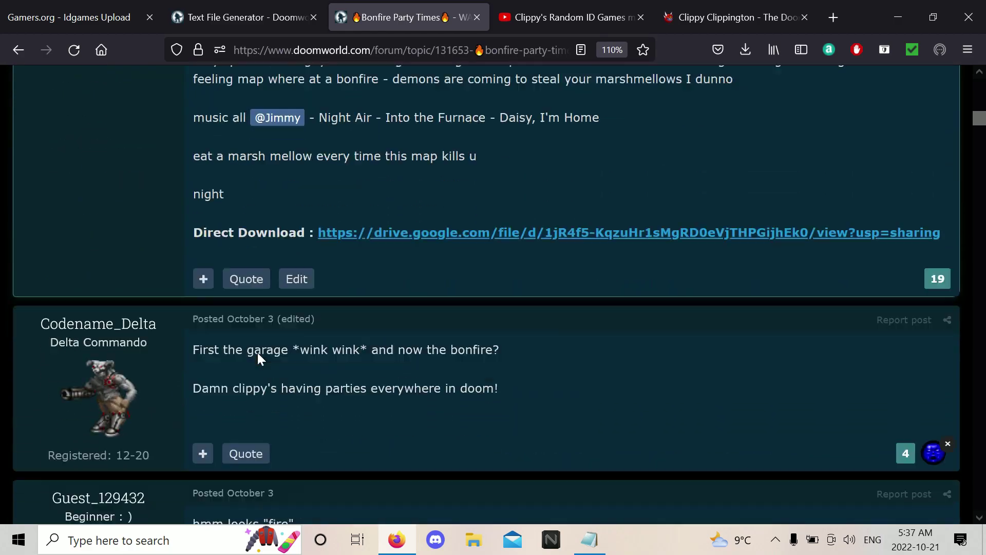
{"action": "scroll", "coordinate": [258, 350], "scroll_direction": "up", "scroll_amount": 4}
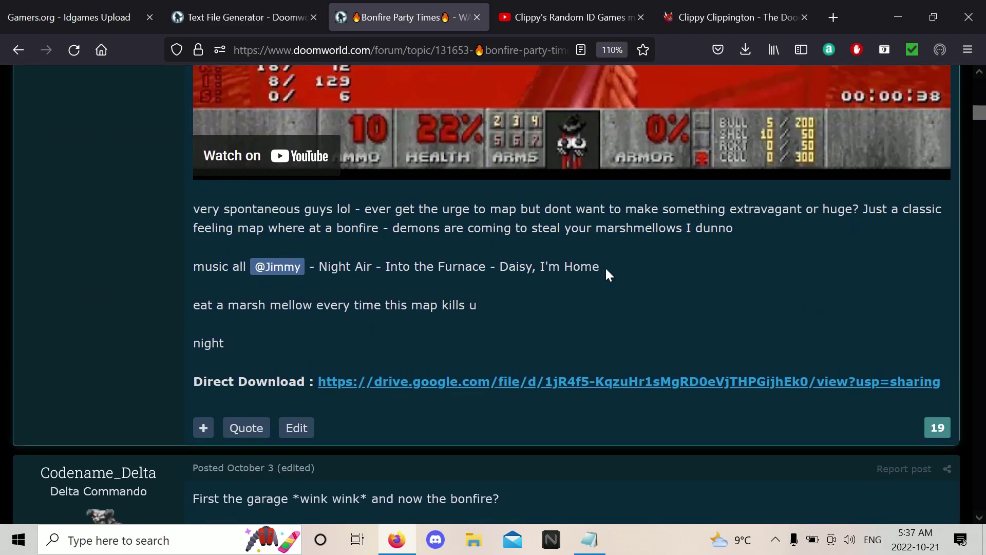
{"action": "left_click_drag", "start_coordinate": [608, 271], "coordinate": [195, 267]}
{"action": "key", "text": "ctrl+c"}
{"action": "left_click", "coordinate": [217, 14]}
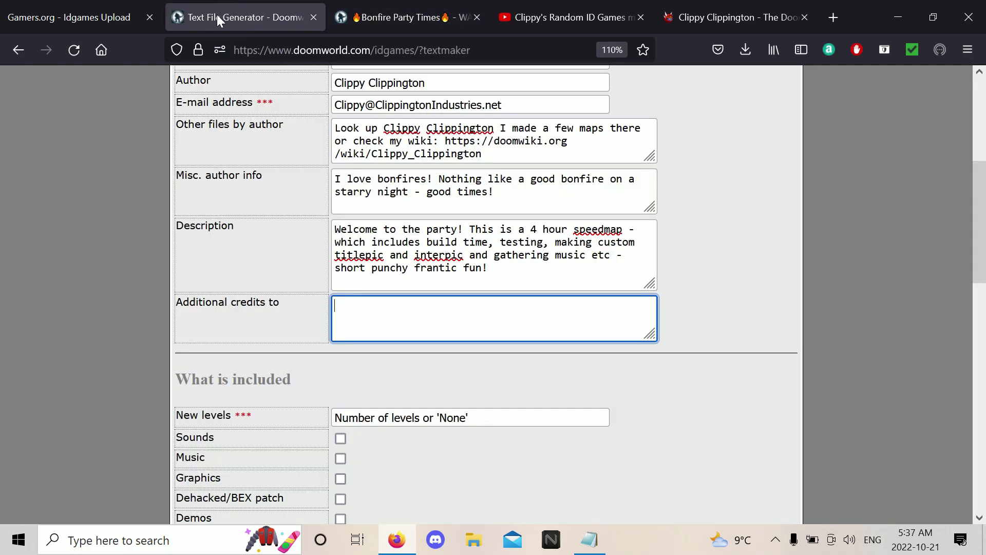
{"action": "key", "text": "ctrl+v"}
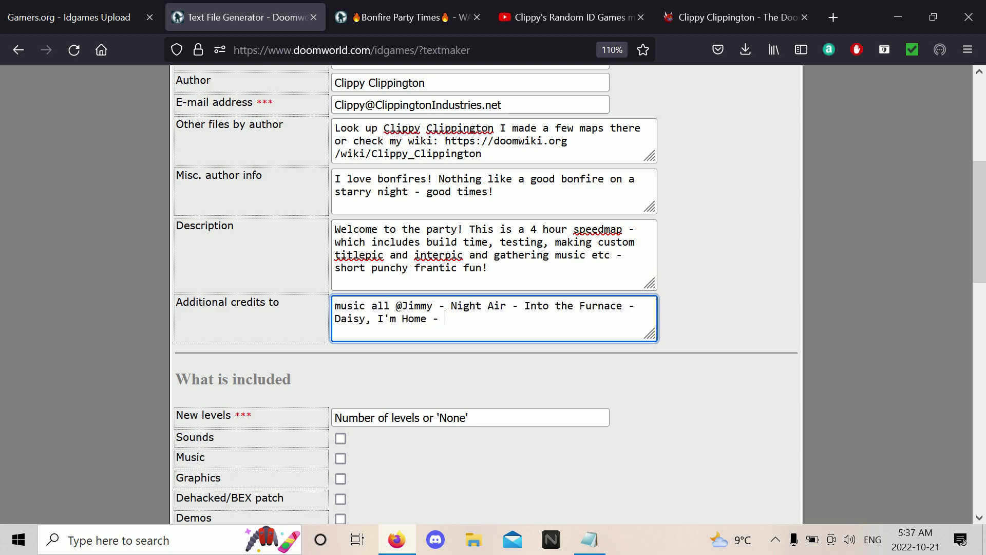
{"action": "type", "text": "Everyone on Doomworld for help and testing!"}
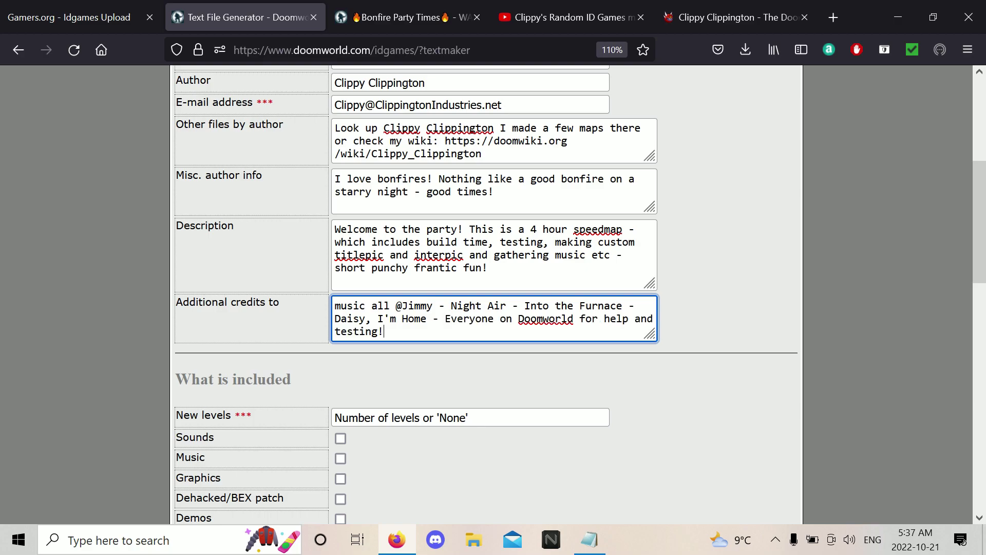
Clear the New levels placeholder text and browse its saved entries.
{"action": "scroll", "coordinate": [305, 285], "scroll_direction": "down", "scroll_amount": 5}
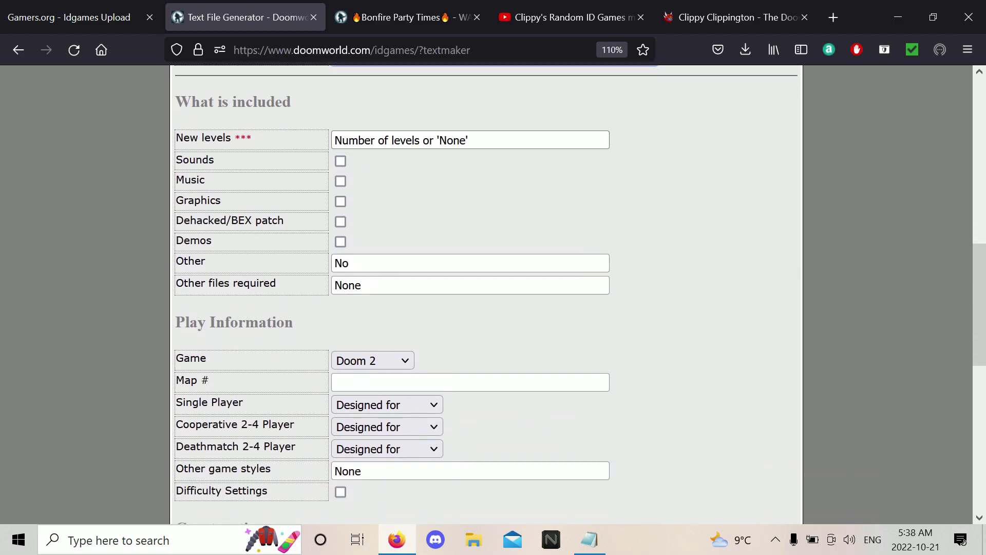
{"action": "left_click", "coordinate": [488, 140]}
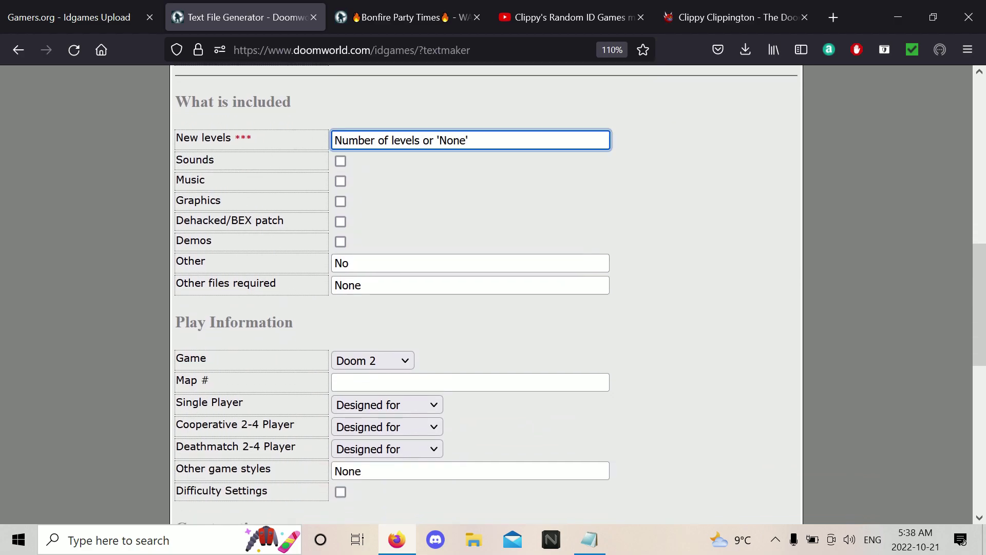
{"action": "key", "text": "ctrl+a"}
{"action": "key", "text": "BackSpace"}
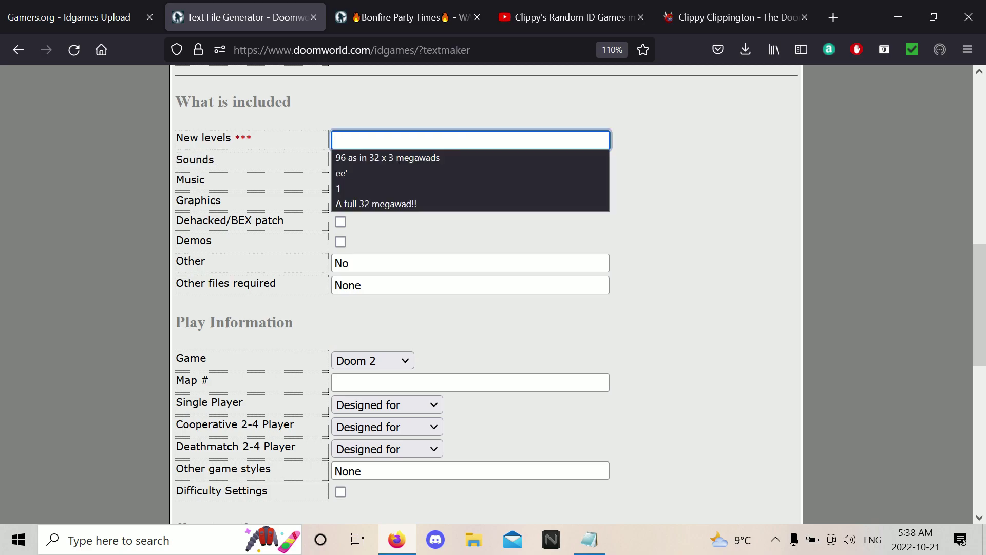
{"action": "key", "text": "Down"}
{"action": "key", "text": "Down"}
{"action": "key", "text": "Down"}
{"action": "key", "text": "Down"}
Set New levels to '1 new map' and tick Music and Graphics.
{"action": "key", "text": "Up"}
{"action": "key", "text": "Up"}
{"action": "key", "text": "Up"}
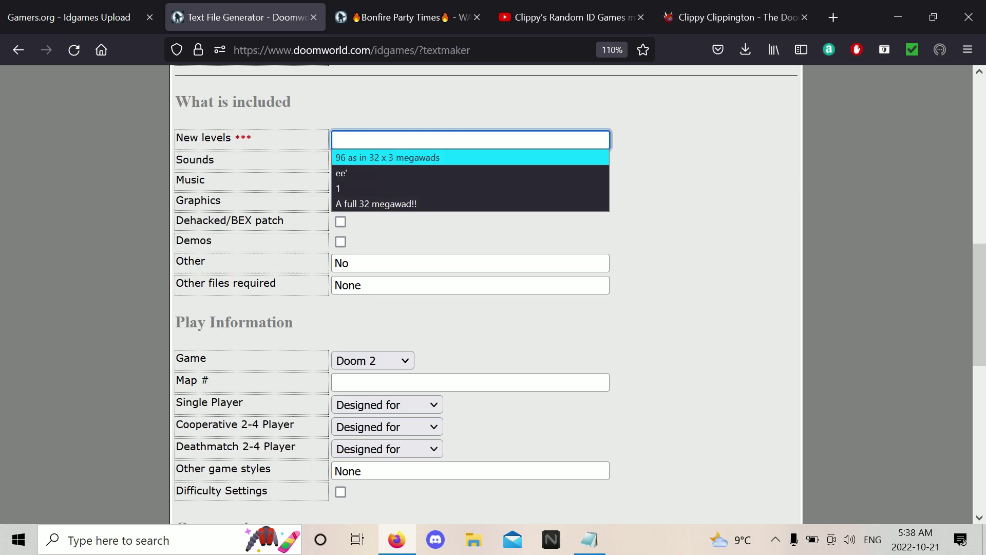
{"action": "key", "text": "Down"}
{"action": "key", "text": "Down"}
{"action": "key", "text": "Down"}
{"action": "key", "text": "Up"}
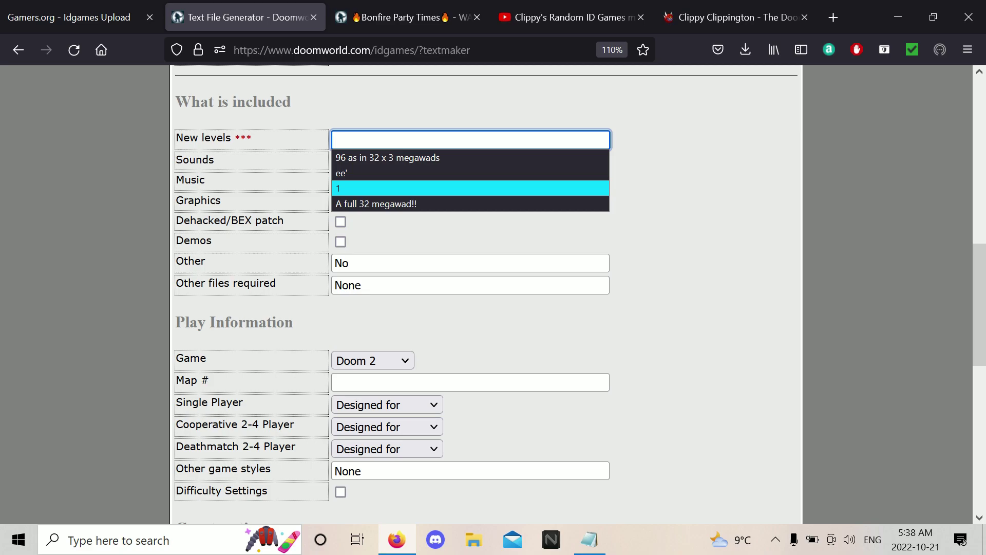
{"action": "key", "text": "Return"}
{"action": "type", "text": "new map"}
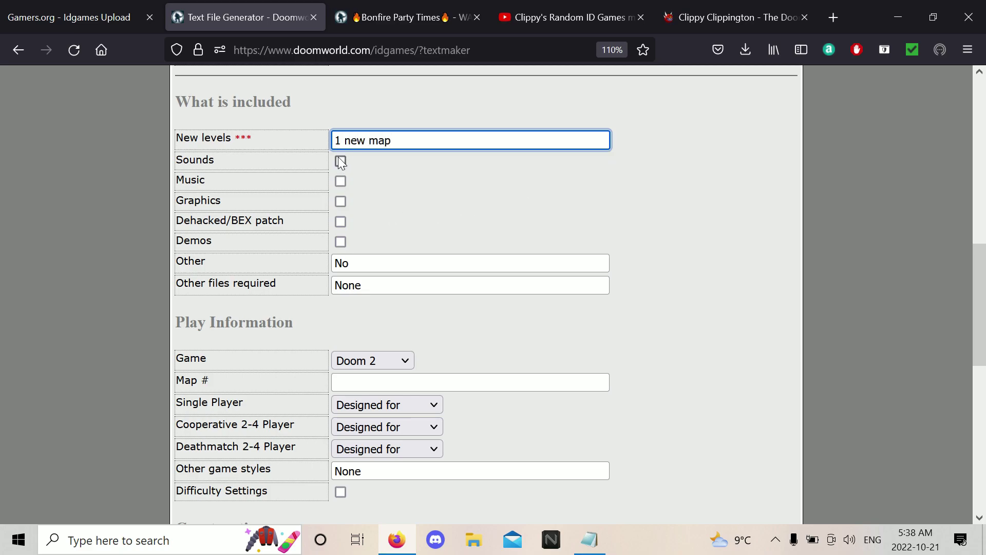
{"action": "left_click", "coordinate": [343, 182]}
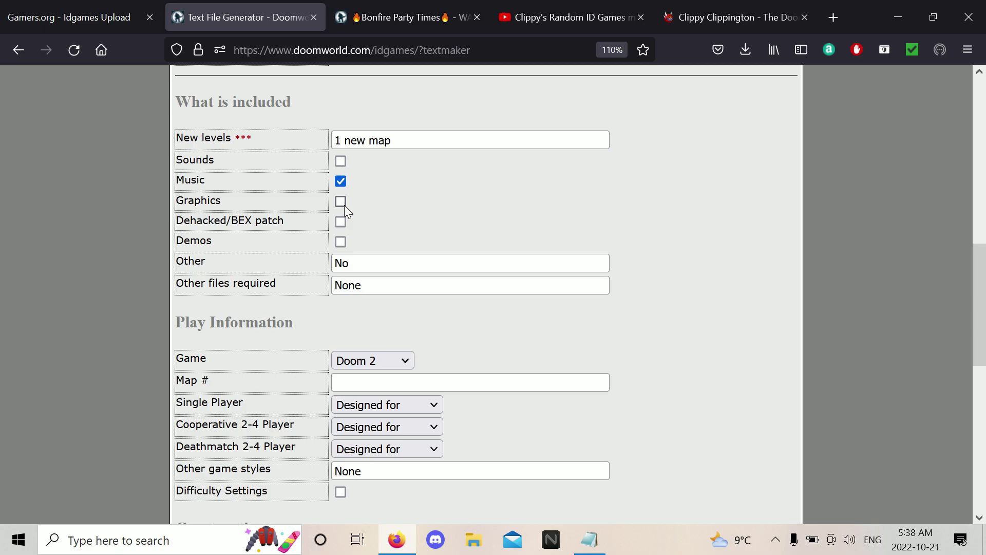
{"action": "left_click", "coordinate": [341, 201]}
Keep Doom 2 as the game, enter map 01, and keep single player as Designed for.
{"action": "scroll", "coordinate": [341, 205], "scroll_direction": "down", "scroll_amount": 3}
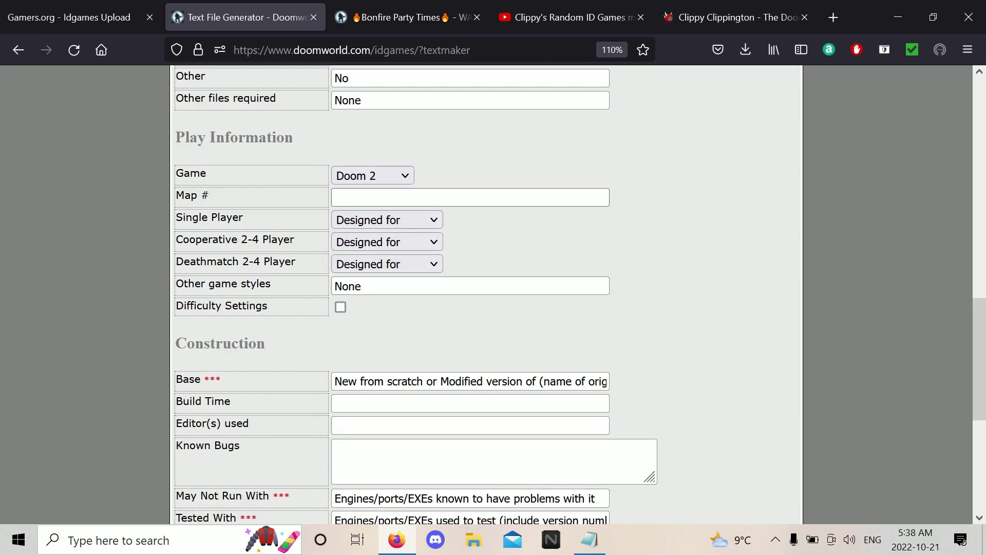
{"action": "left_click", "coordinate": [393, 177]}
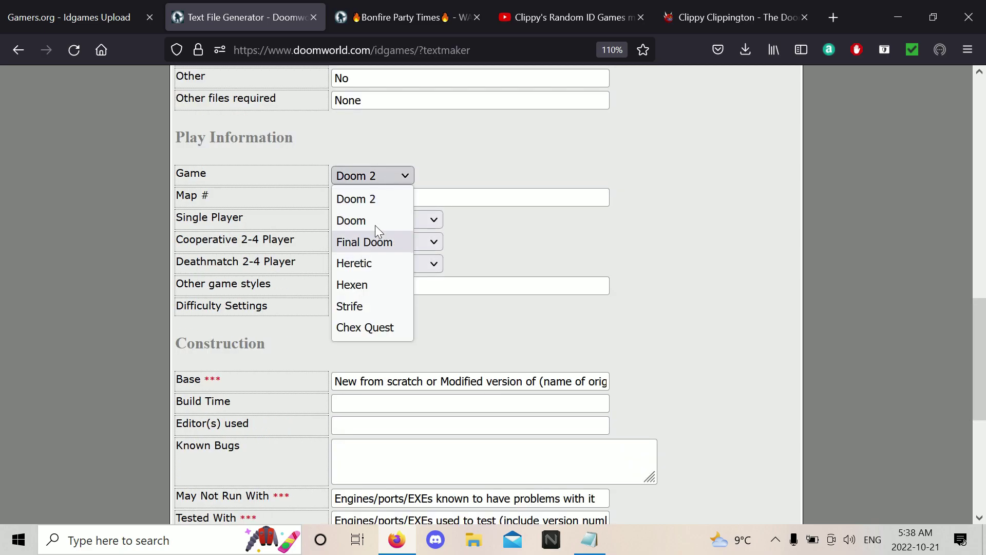
{"action": "left_click", "coordinate": [386, 199]}
{"action": "left_click", "coordinate": [470, 197]}
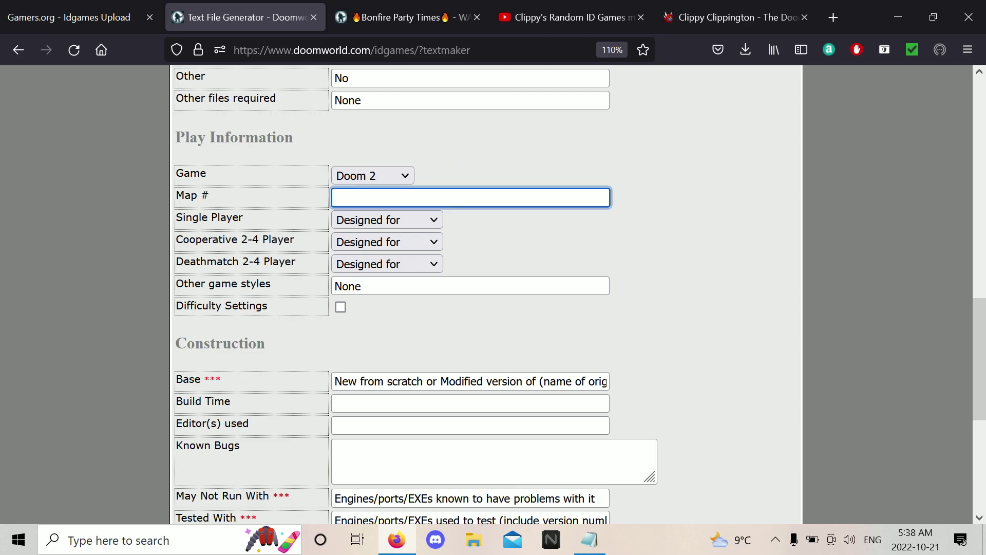
{"action": "type", "text": "01"}
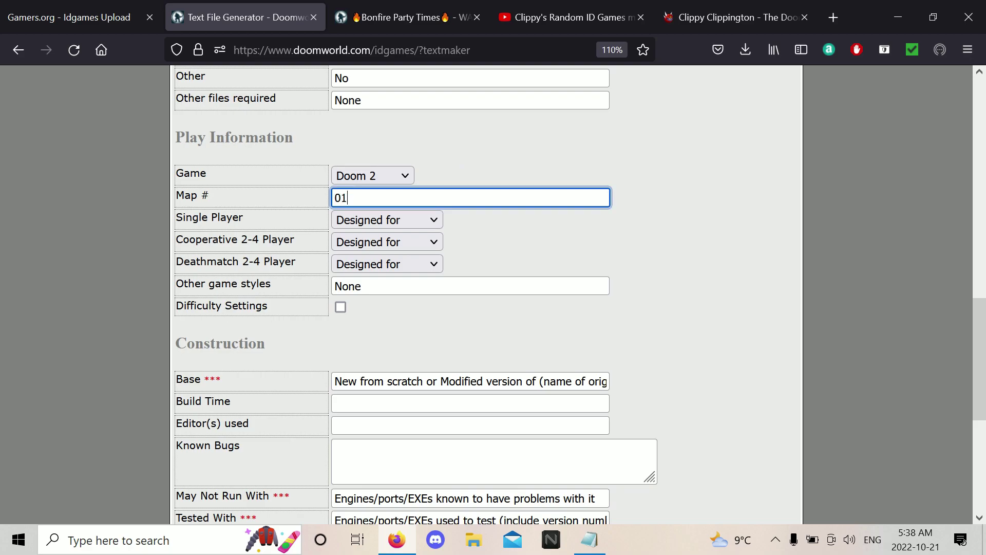
{"action": "left_click", "coordinate": [399, 221]}
{"action": "left_click", "coordinate": [578, 227]}
Set Co-op and Deathmatch to 'Player starts only' and tick Difficulty Settings.
{"action": "left_click", "coordinate": [408, 242]}
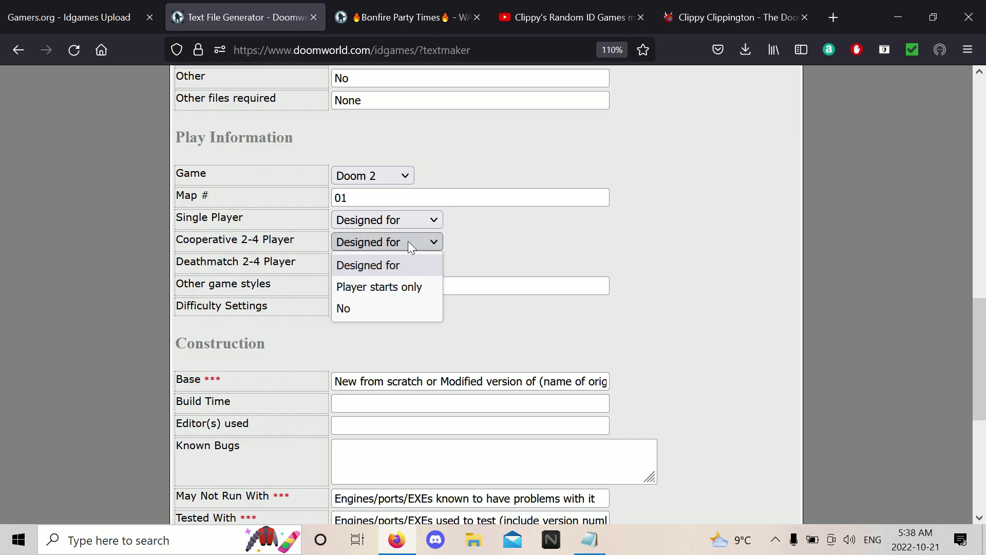
{"action": "left_click", "coordinate": [398, 288]}
{"action": "left_click", "coordinate": [397, 263]}
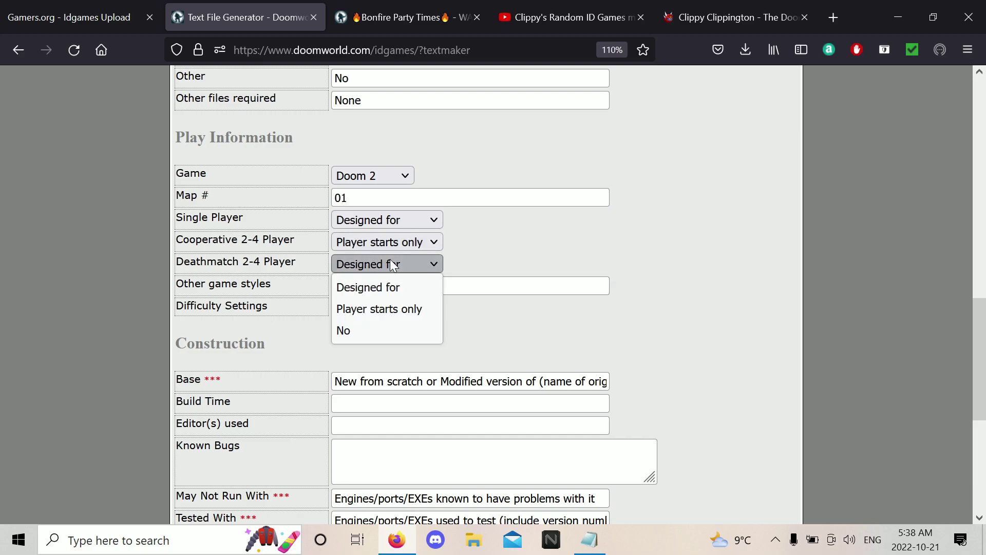
{"action": "left_click", "coordinate": [395, 307]}
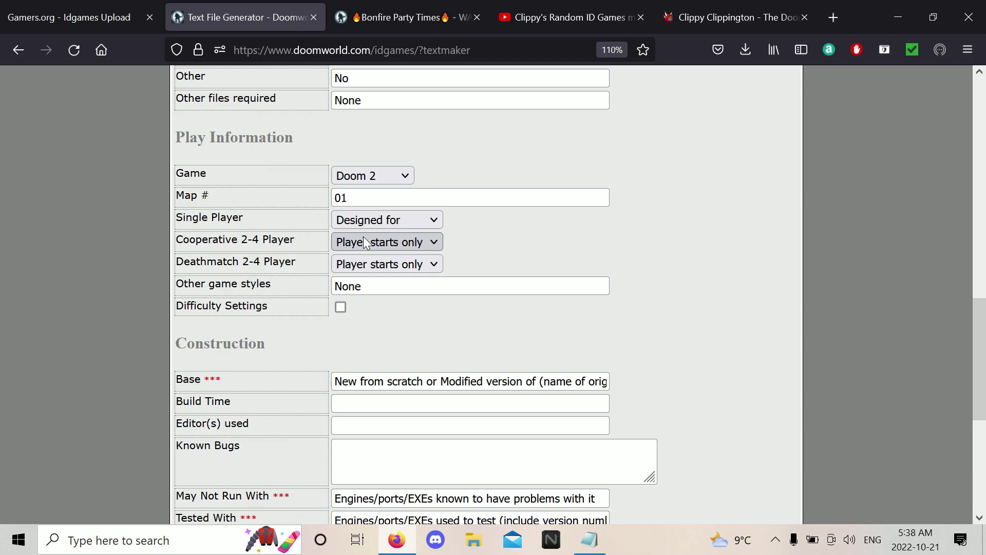
{"action": "left_click", "coordinate": [340, 307]}
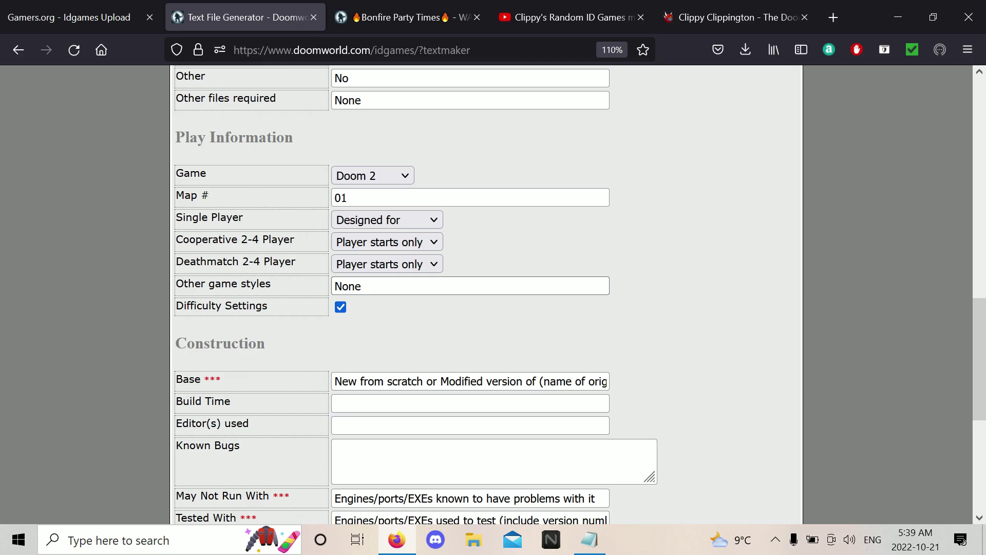
Set Base to 'New from scratch' and Build Time to '4 hours'.
{"action": "scroll", "coordinate": [493, 296], "scroll_direction": "down", "scroll_amount": 3}
{"action": "left_click", "coordinate": [470, 196]}
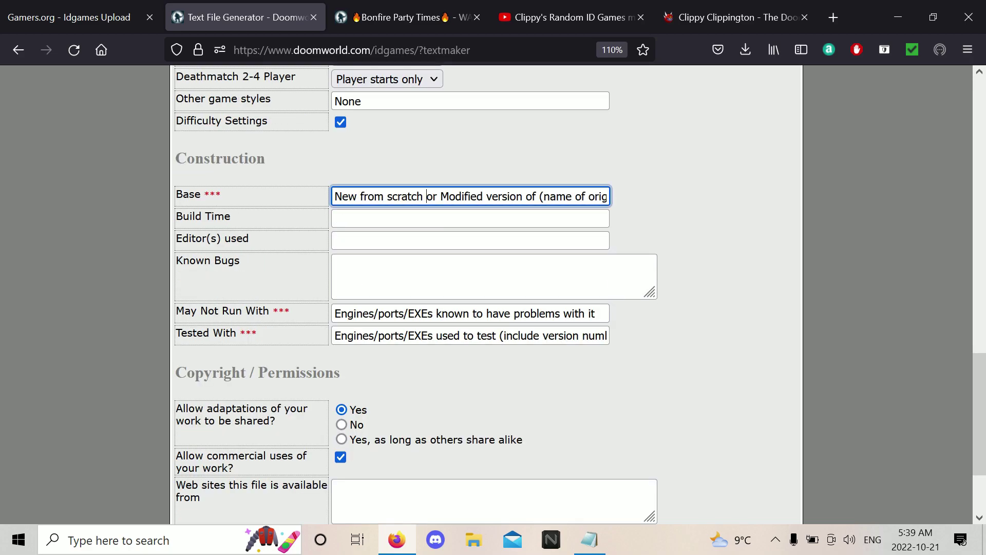
{"action": "key", "text": "ctrl+a"}
{"action": "key", "text": "BackSpace"}
{"action": "key", "text": "Down"}
{"action": "key", "text": "Down"}
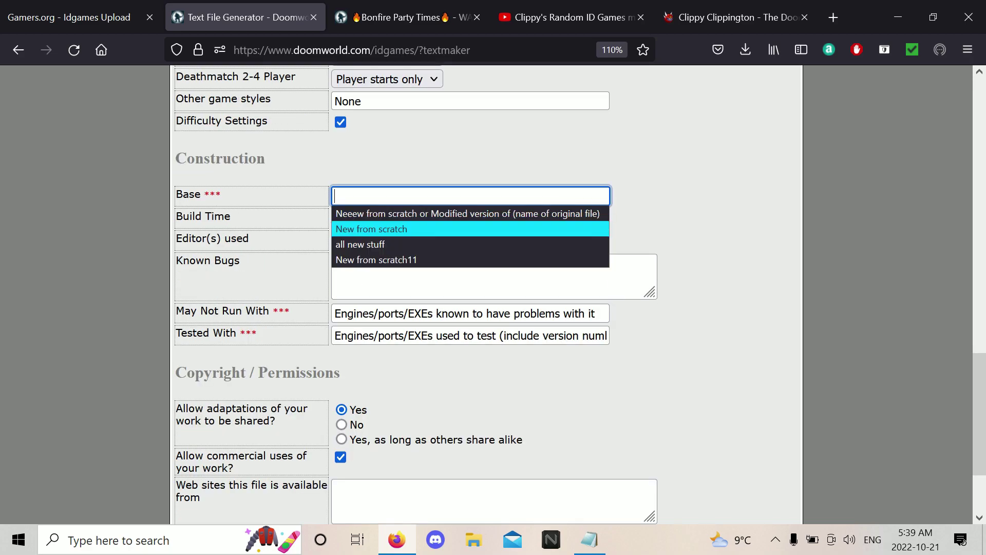
{"action": "key", "text": "Return"}
{"action": "key", "text": "Tab"}
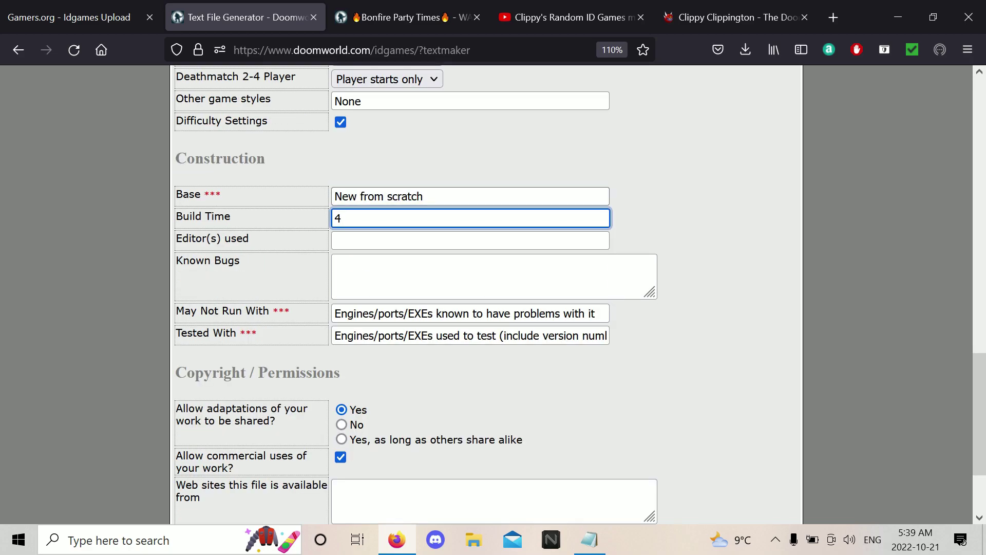
{"action": "type", "text": "horu"}
{"action": "key", "text": "BackSpace"}
{"action": "key", "text": "BackSpace"}
{"action": "type", "text": "urs"}
Enter 'Ultimate Doom Builder' as the editor and 'none that I know of' for Known Bugs.
{"action": "left_click", "coordinate": [334, 240]}
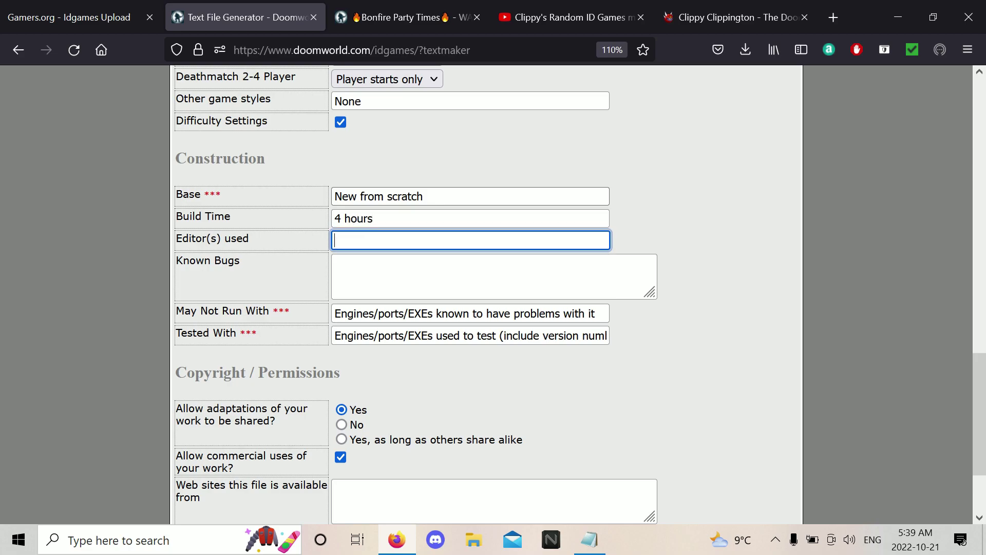
{"action": "key", "text": "Down"}
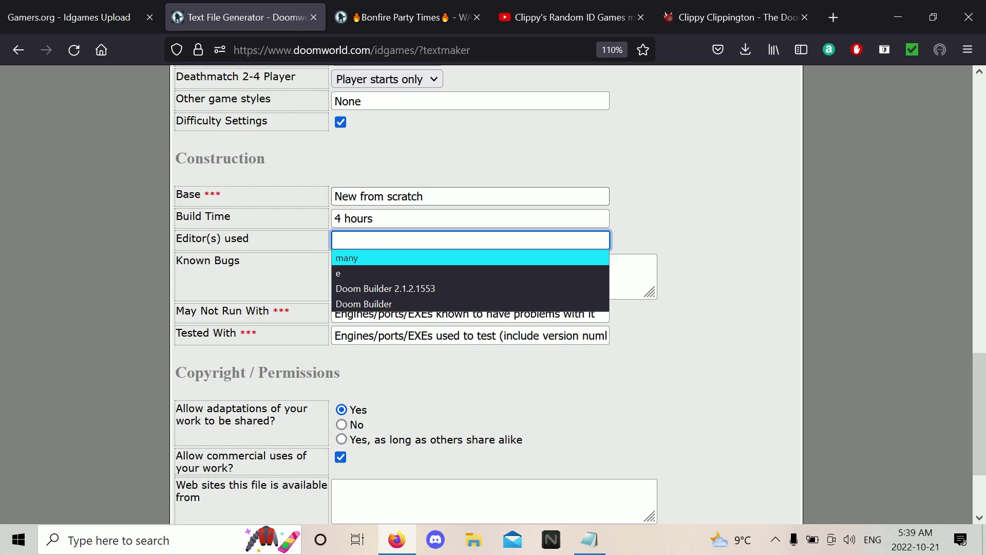
{"action": "type", "text": "Ultimate Doom"}
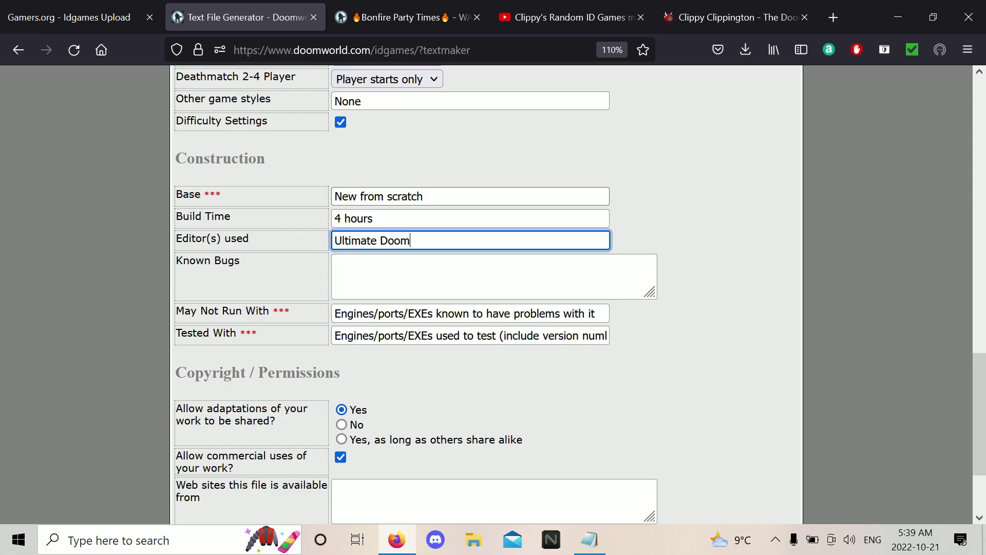
{"action": "type", "text": " Build"}
{"action": "key", "text": "BackSpace"}
{"action": "type", "text": "lder"}
{"action": "left_click", "coordinate": [335, 264]}
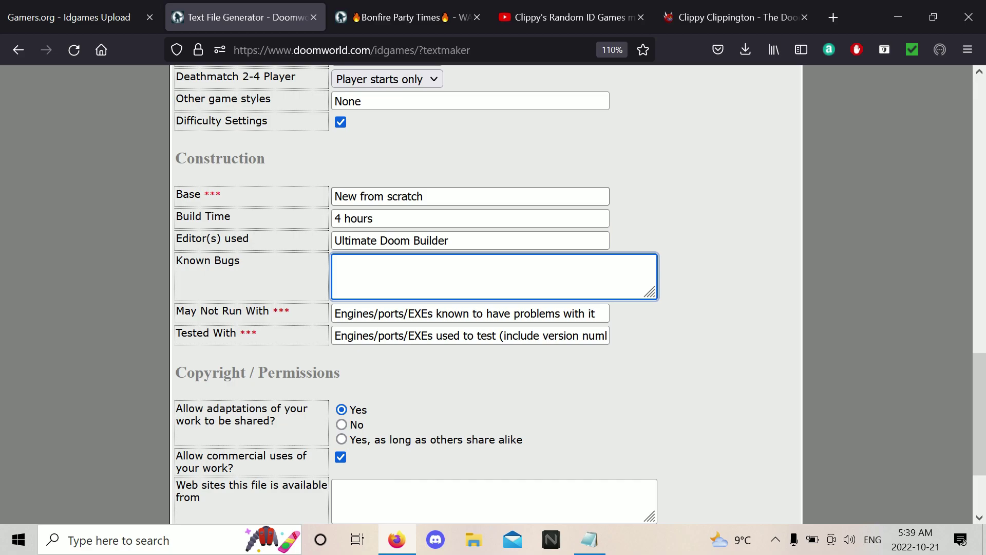
{"action": "type", "text": "none that I klnow"}
{"action": "key", "text": "BackSpace"}
{"action": "key", "text": "BackSpace"}
{"action": "key", "text": "BackSpace"}
{"action": "key", "text": "BackSpace"}
{"action": "key", "text": "BackSpace"}
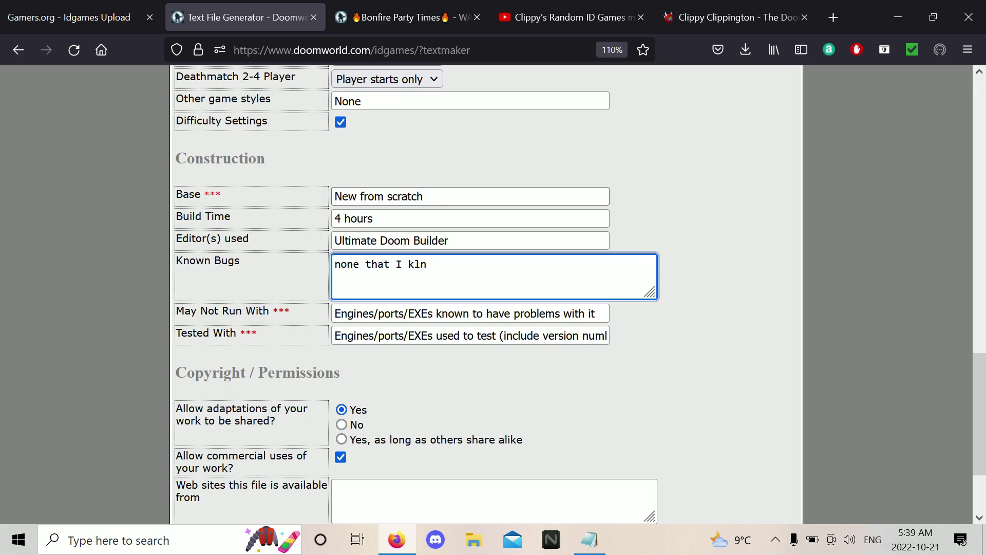
{"action": "type", "text": "know of"}
{"action": "key", "text": "Tab"}
{"action": "key", "text": "Tab"}
Fill May Not Run With and Tested With from saved limit-removing port entries.
{"action": "key", "text": "shift+Tab"}
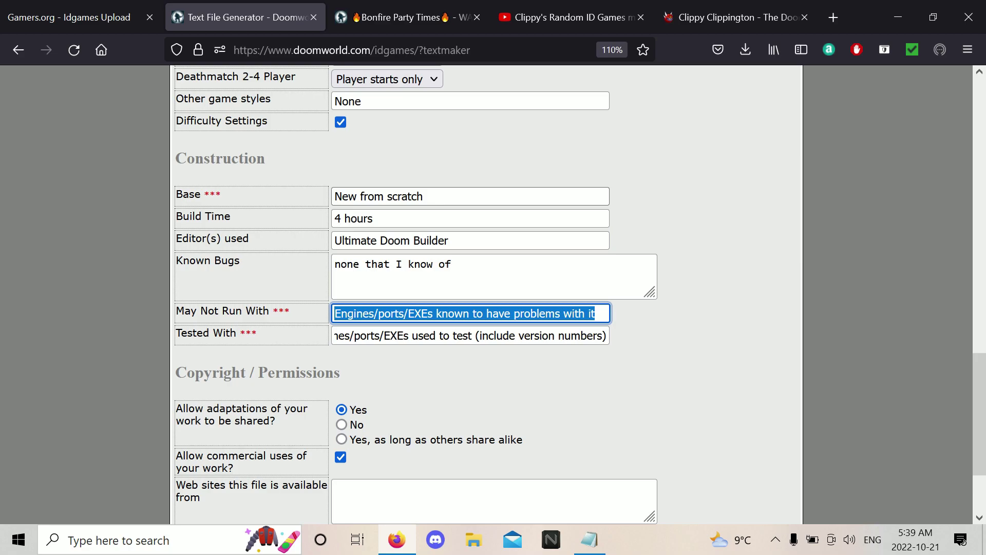
{"action": "key", "text": "BackSpace"}
{"action": "key", "text": "Down"}
{"action": "key", "text": "Down"}
{"action": "key", "text": "Down"}
{"action": "key", "text": "Down"}
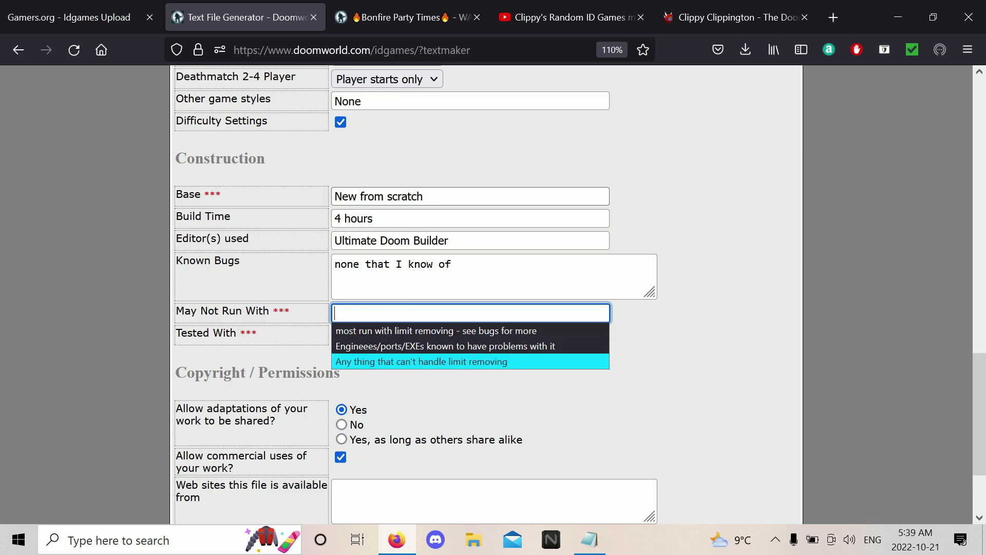
{"action": "key", "text": "Return"}
{"action": "key", "text": "Tab"}
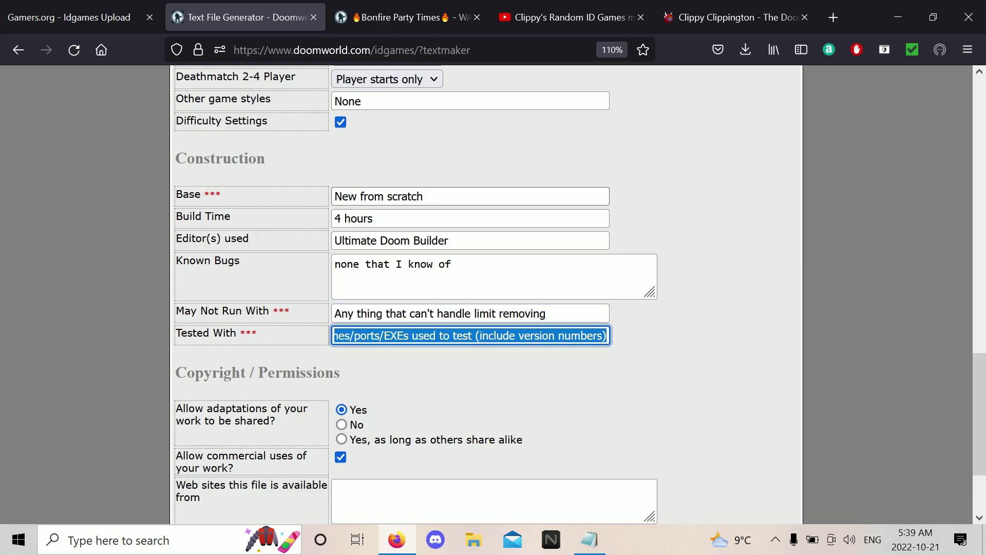
{"action": "key", "text": "BackSpace"}
{"action": "key", "text": "Down"}
{"action": "key", "text": "Down"}
{"action": "key", "text": "Down"}
{"action": "key", "text": "Down"}
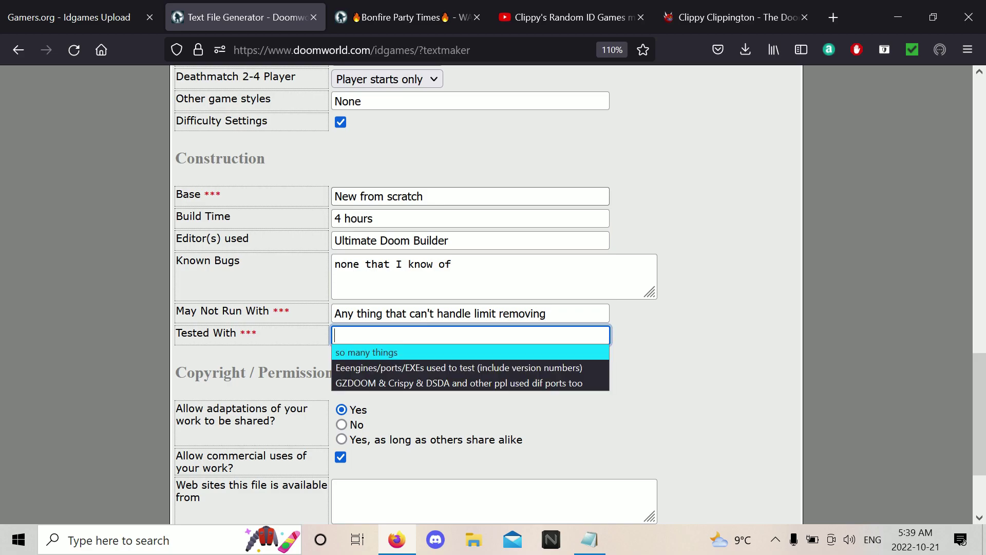
{"action": "key", "text": "Return"}
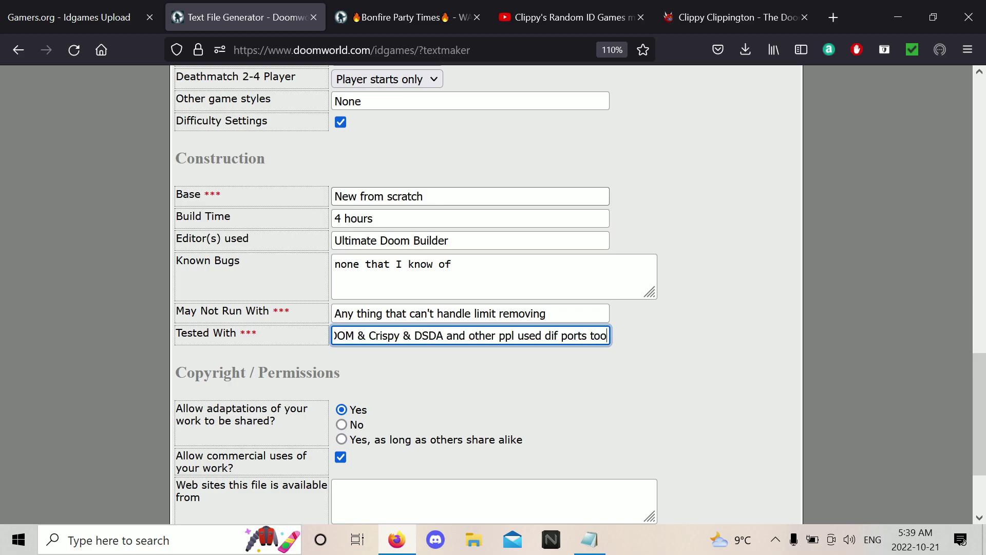
Choose share-alike, non-commercial licence options and paste the forum topic link as web site.
{"action": "scroll", "coordinate": [446, 264], "scroll_direction": "down", "scroll_amount": 3}
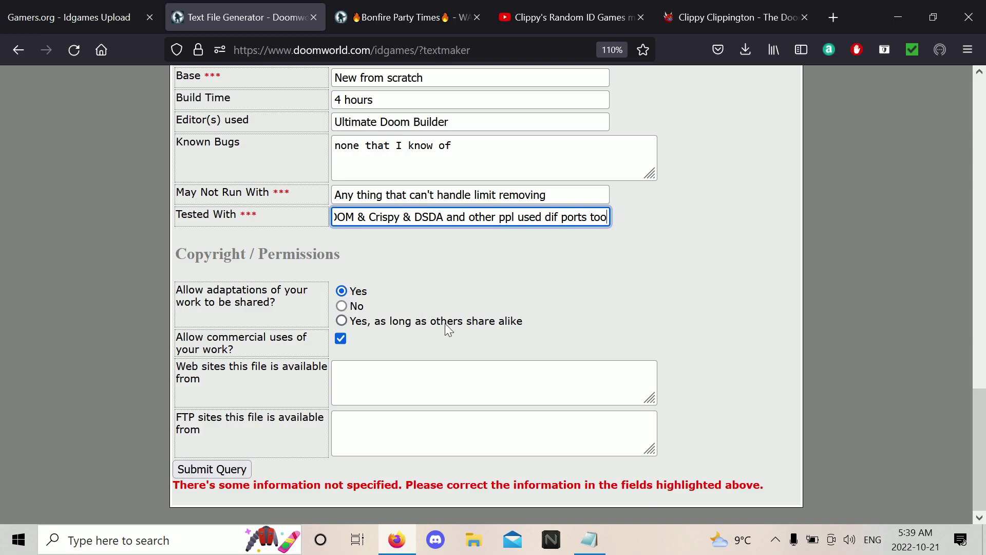
{"action": "left_click", "coordinate": [343, 321]}
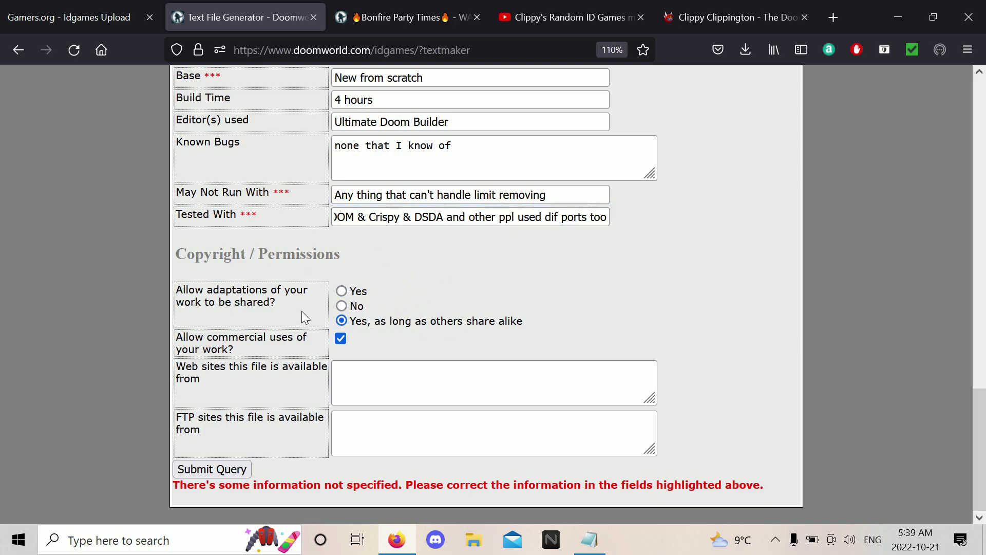
{"action": "left_click", "coordinate": [341, 338]}
{"action": "left_click", "coordinate": [381, 16]}
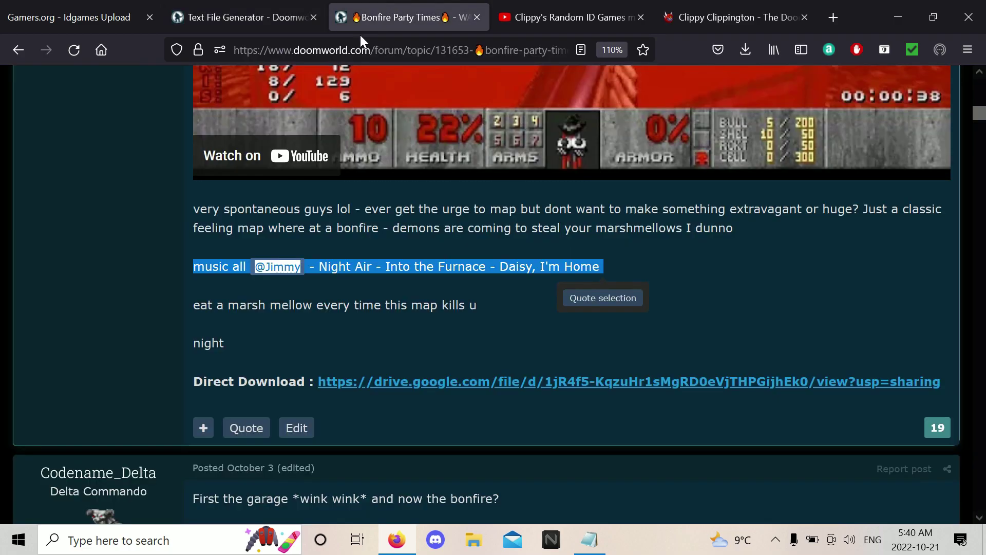
{"action": "key", "text": "ctrl+Page_Up"}
{"action": "key", "text": "Tab"}
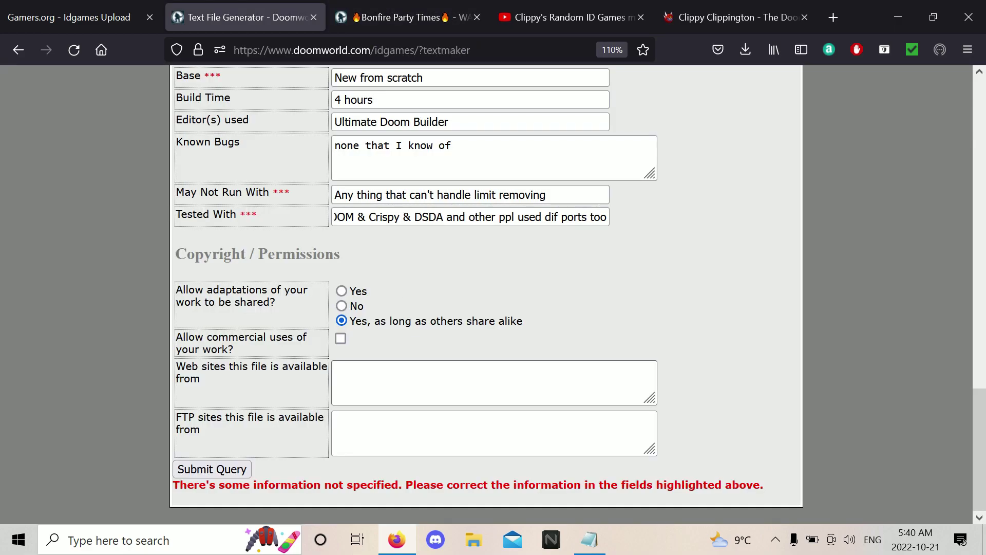
{"action": "type", "text": "https://www.doomworld.com/forum/topic/131653-%F0%9F%94%A5bonfire-party-times%F0%9F%94%A5/"}
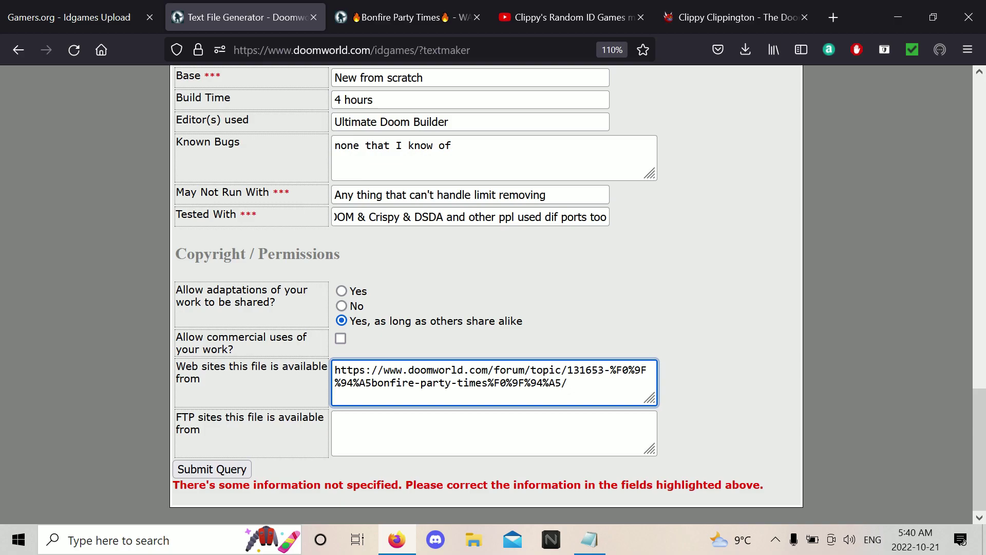
Submit the form and copy the whole generated text file.
{"action": "left_click", "coordinate": [233, 469]}
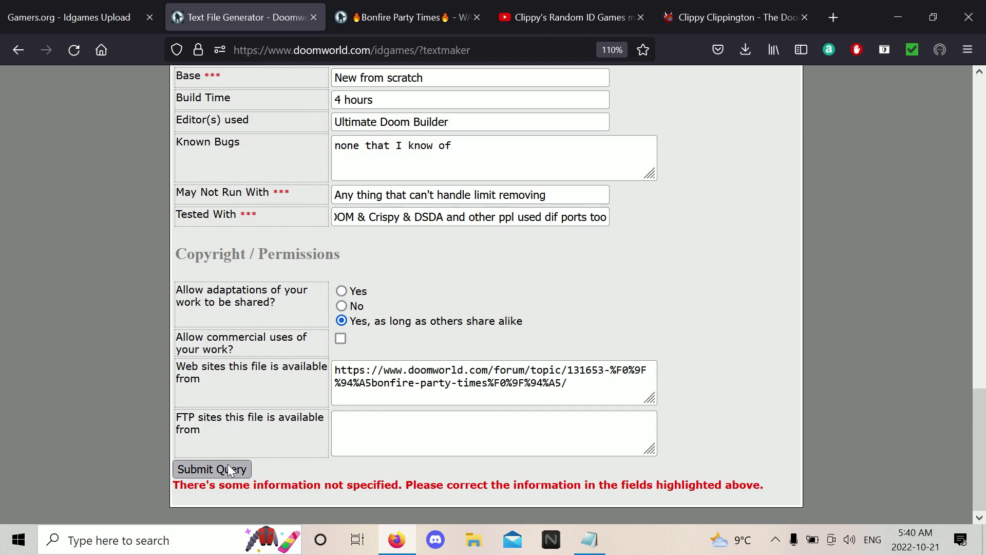
{"action": "scroll", "coordinate": [243, 338], "scroll_direction": "down", "scroll_amount": 10}
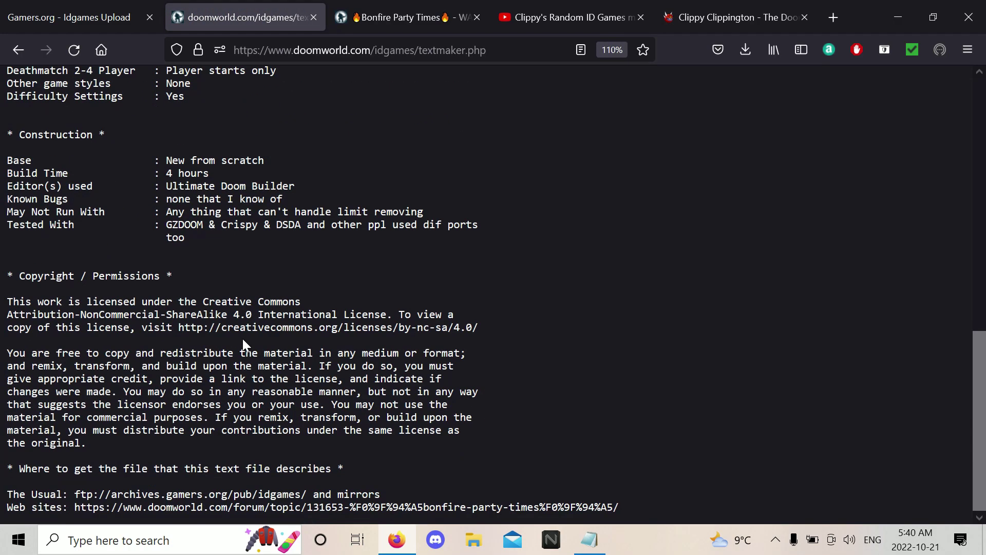
{"action": "scroll", "coordinate": [243, 338], "scroll_direction": "up", "scroll_amount": 10}
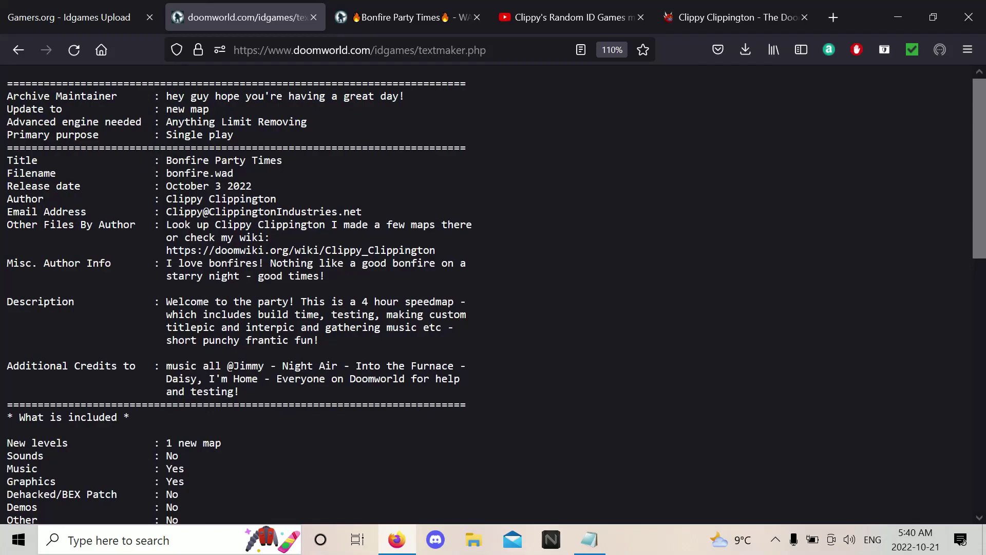
{"action": "right_click", "coordinate": [284, 216]}
{"action": "left_click", "coordinate": [347, 313]}
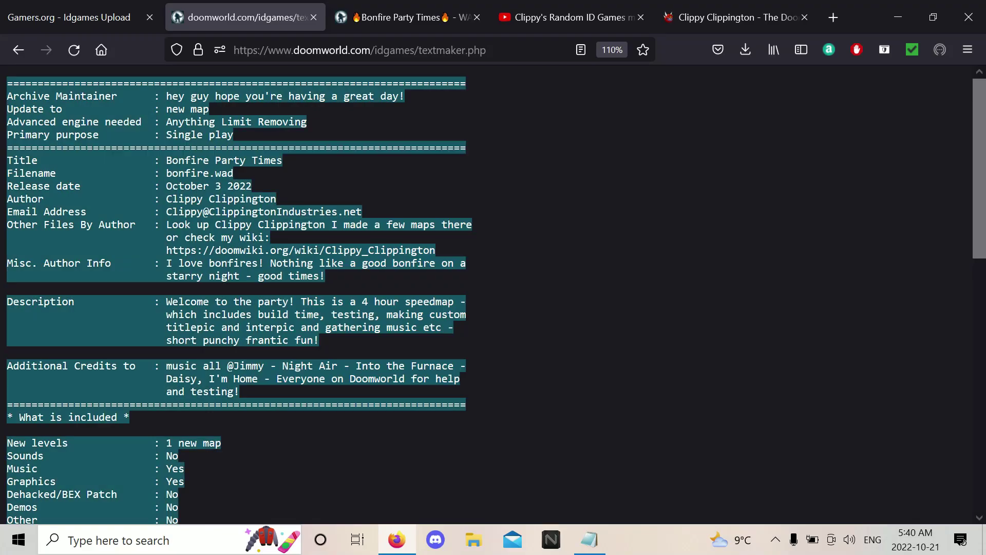
{"action": "right_click", "coordinate": [215, 200]}
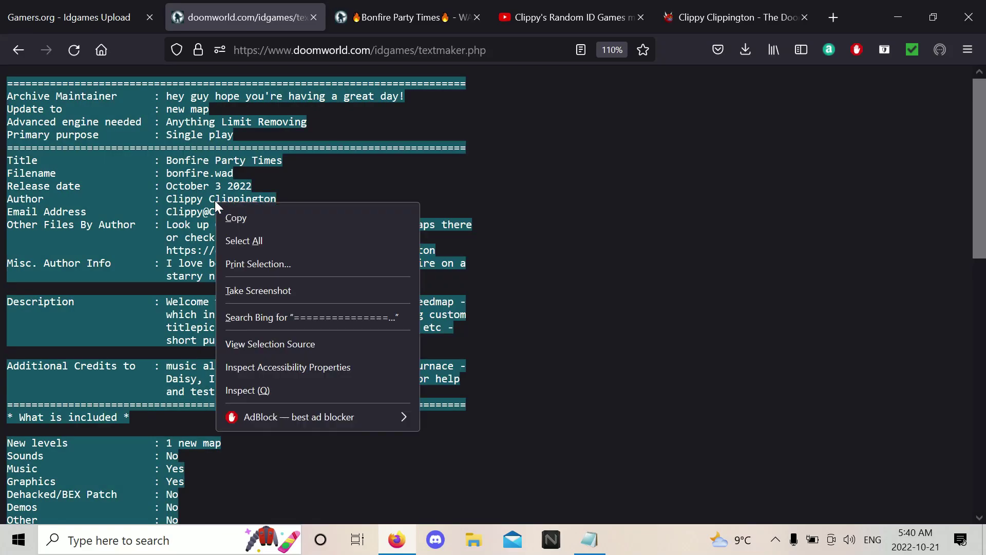
{"action": "left_click", "coordinate": [276, 220]}
Create bonfire.txt on the desktop, paste the generated readme into it, and save.
{"action": "key", "text": "super+d"}
{"action": "right_click", "coordinate": [394, 251]}
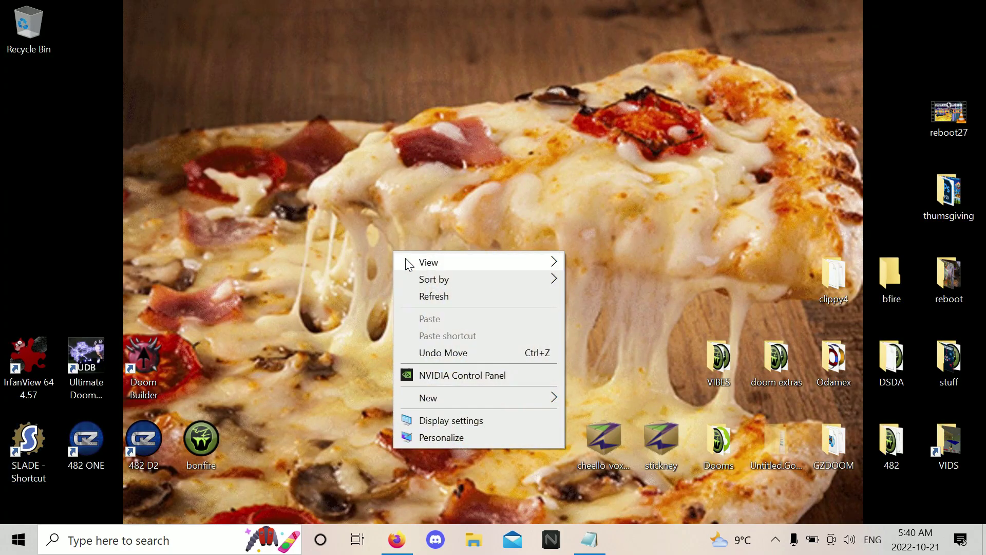
{"action": "mouse_move", "coordinate": [460, 400]}
{"action": "left_click", "coordinate": [647, 379]}
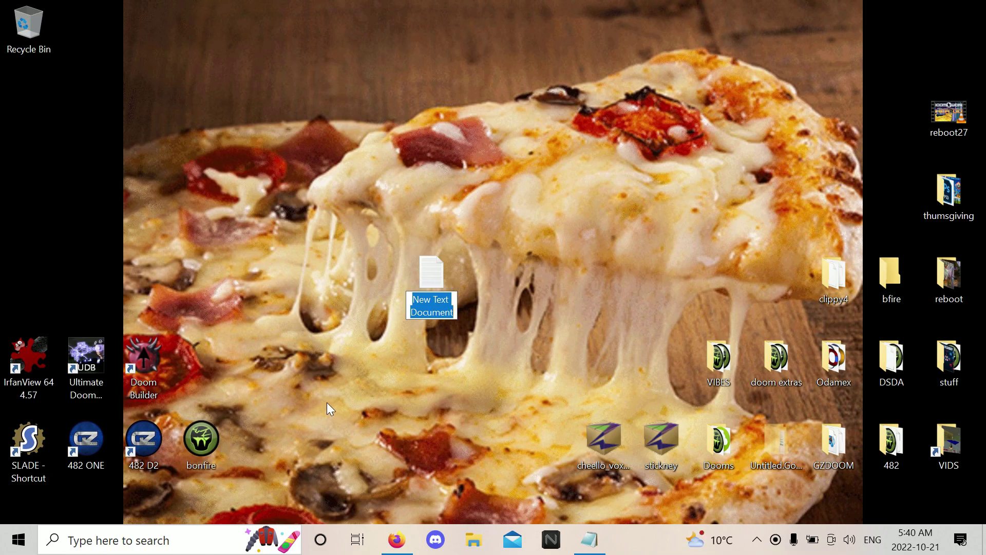
{"action": "type", "text": "bonfire"}
{"action": "key", "text": "Return"}
{"action": "key", "text": "Return"}
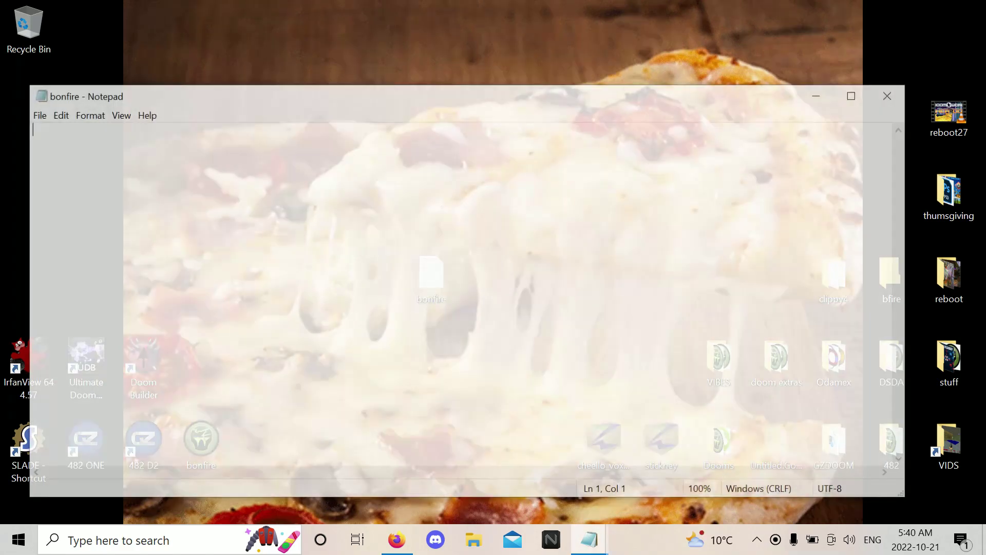
{"action": "key", "text": "ctrl+v"}
{"action": "scroll", "coordinate": [462, 296], "scroll_direction": "up", "scroll_amount": 15}
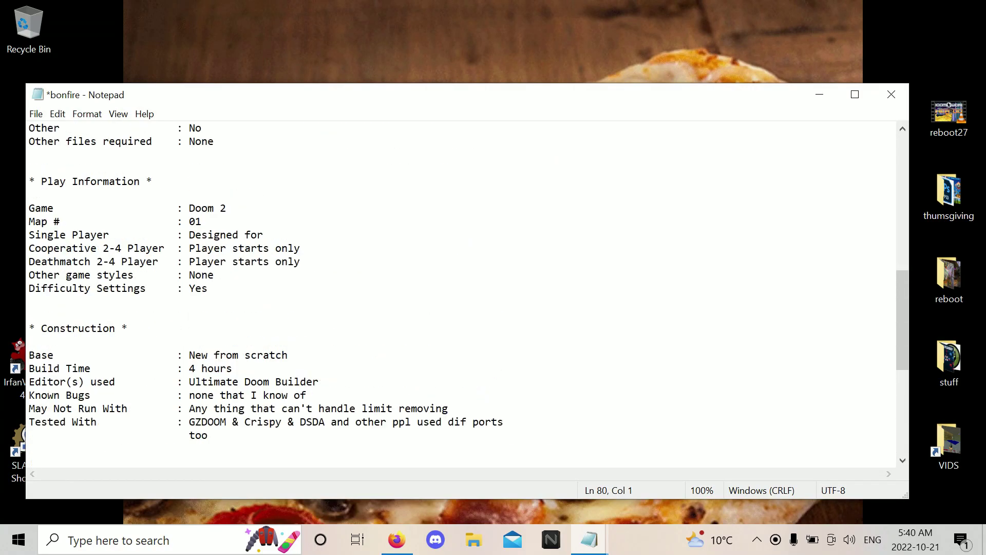
{"action": "left_click", "coordinate": [893, 96]}
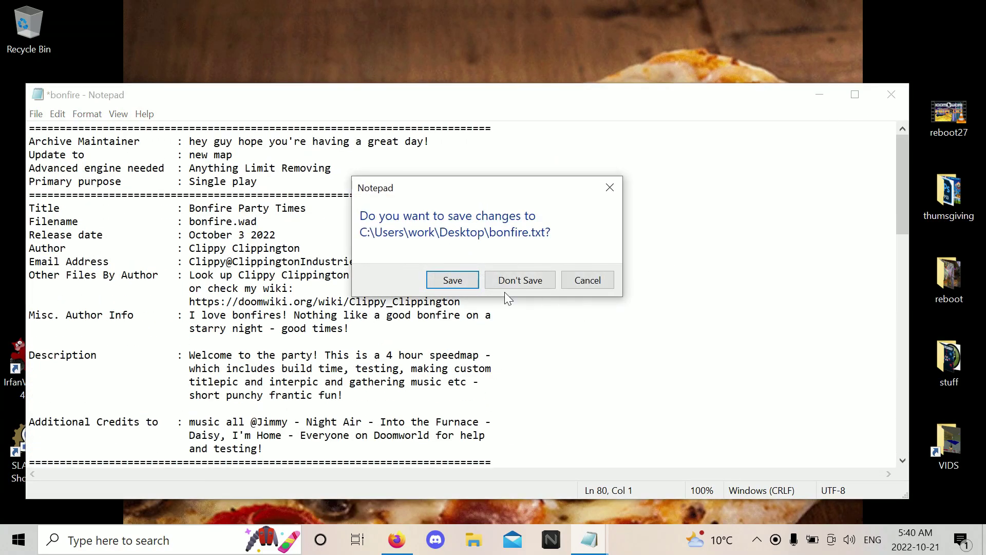
{"action": "left_click", "coordinate": [456, 280]}
Select the bonfire WAD and bonfire.txt together and compress them into a bonfire zip.
{"action": "left_click_drag", "start_coordinate": [438, 267], "coordinate": [265, 432]}
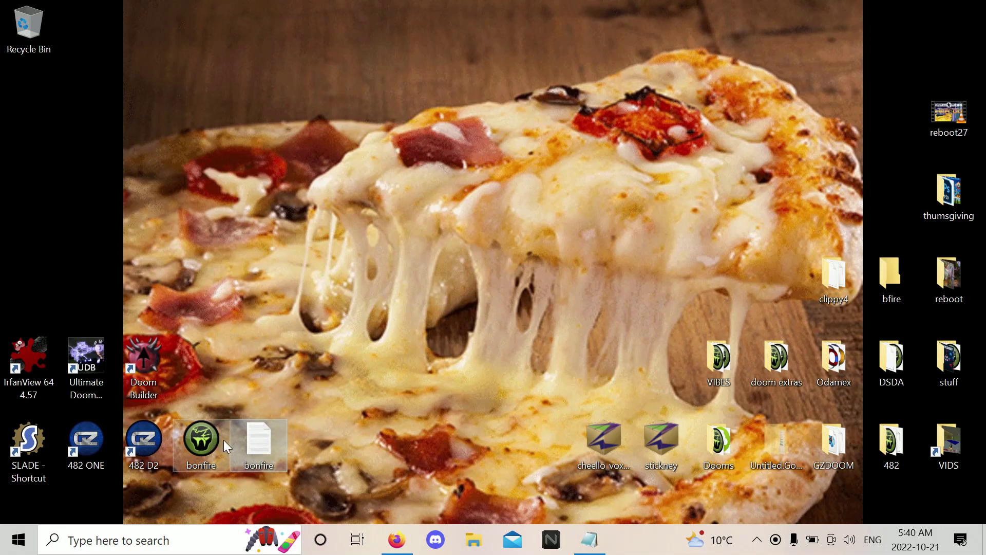
{"action": "left_click_drag", "start_coordinate": [308, 370], "coordinate": [171, 487]}
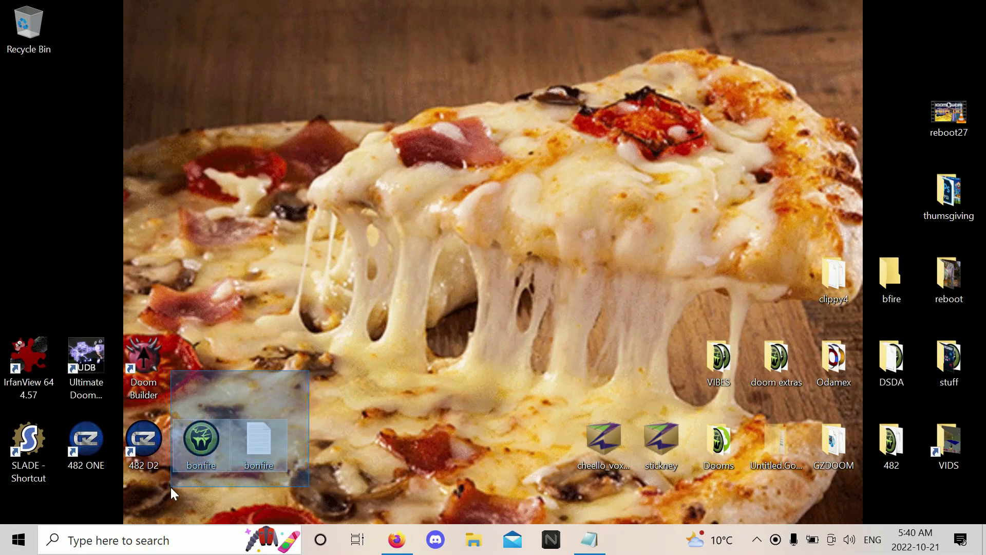
{"action": "right_click", "coordinate": [206, 444]}
{"action": "mouse_move", "coordinate": [270, 317]}
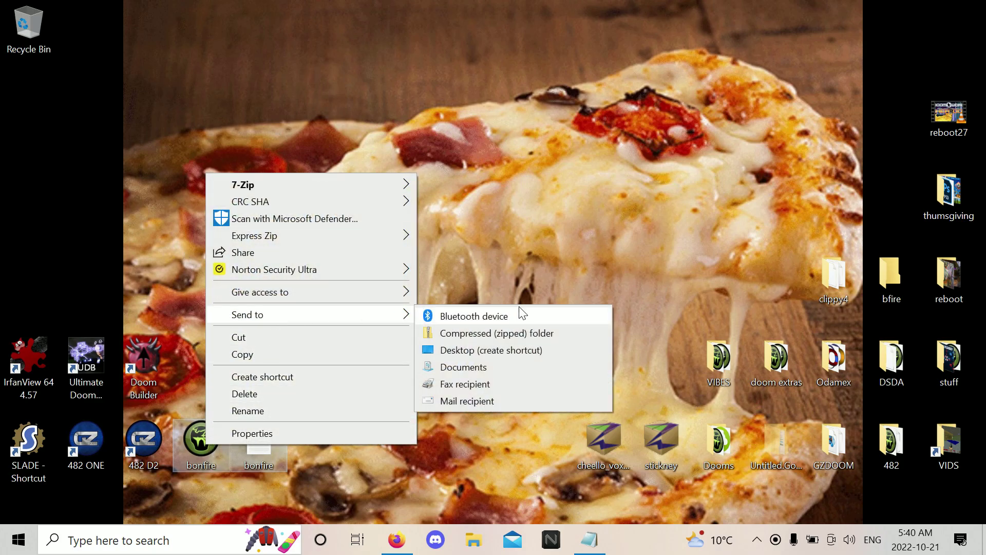
{"action": "left_click", "coordinate": [514, 333]}
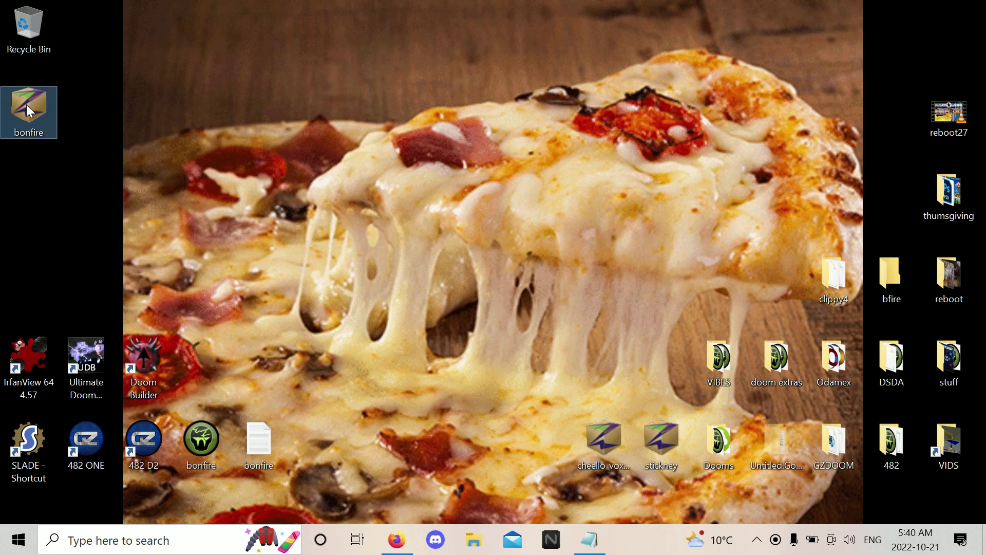
Move the bonfire zip beside its source files, view its contents in Explorer, then close it.
{"action": "left_click_drag", "start_coordinate": [26, 104], "coordinate": [314, 443]}
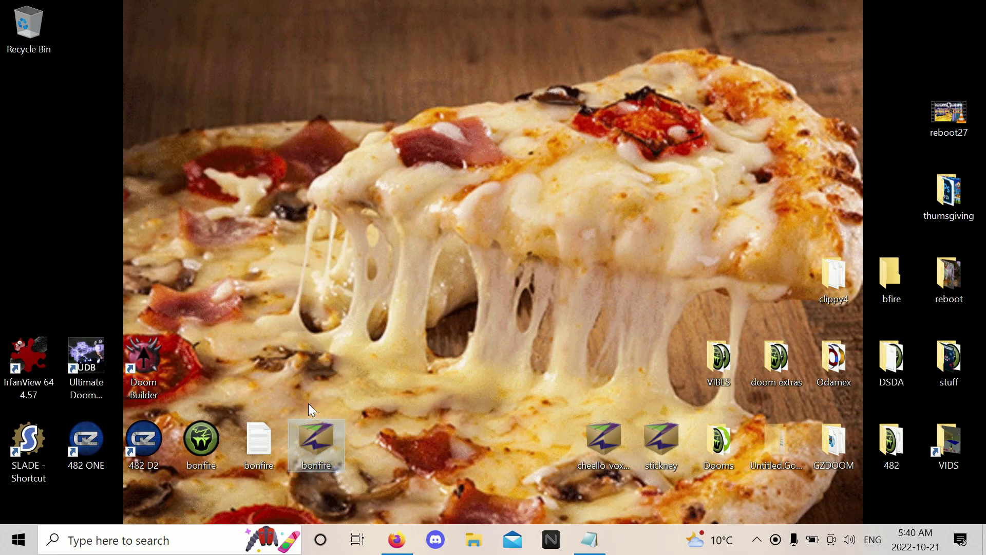
{"action": "right_click", "coordinate": [329, 451]}
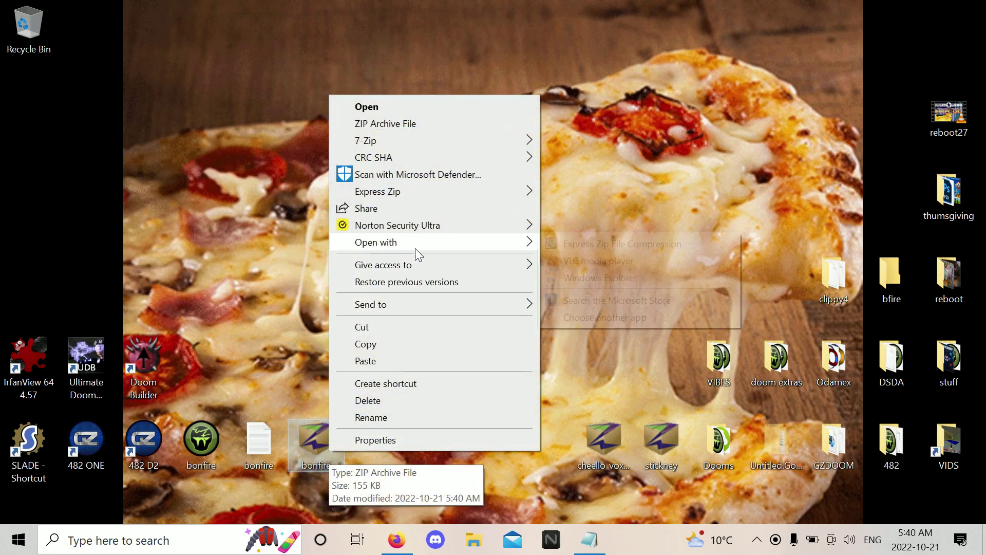
{"action": "mouse_move", "coordinate": [416, 244]}
{"action": "left_click", "coordinate": [590, 277]}
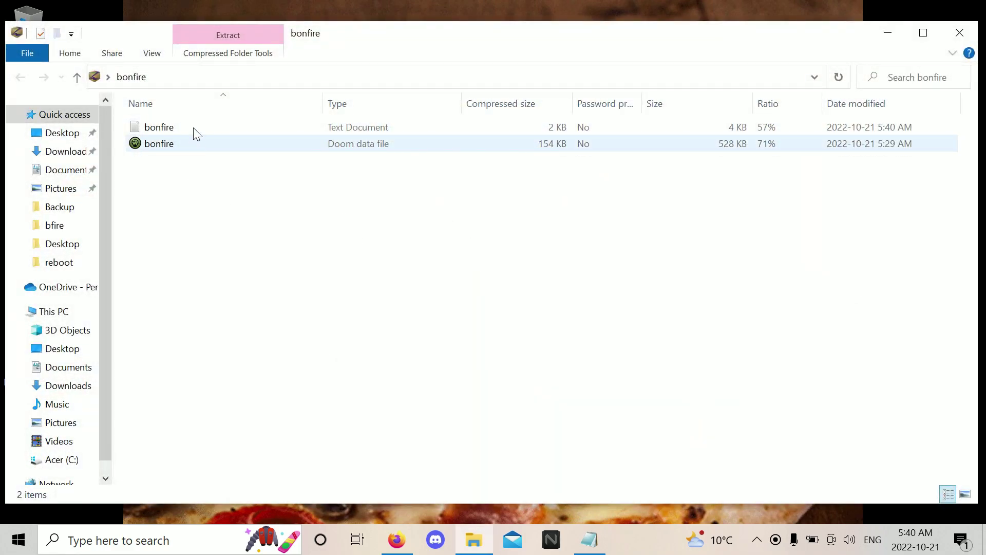
{"action": "left_click", "coordinate": [959, 32]}
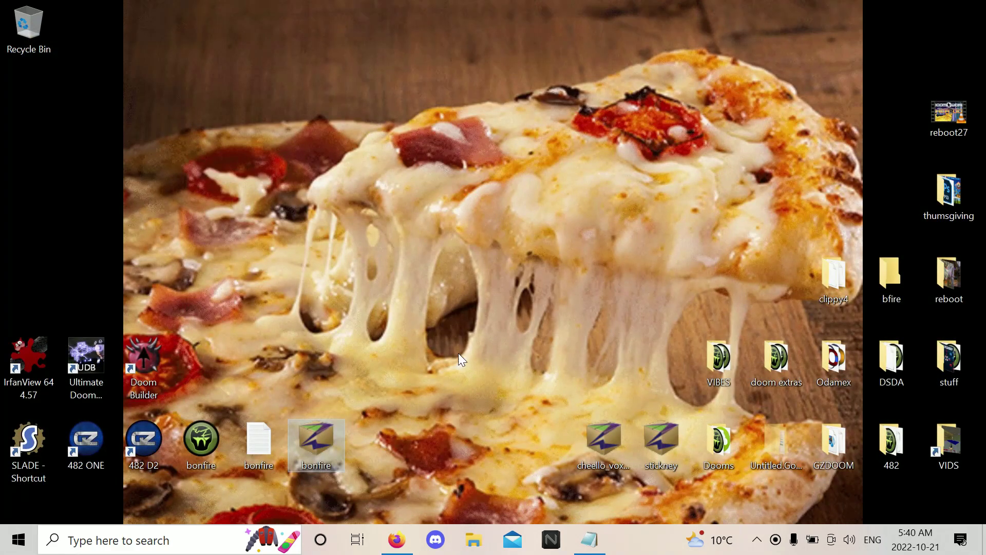
Reopen bonfire.txt, scroll through the readme, and select the e-mail address line.
{"action": "double_click", "coordinate": [260, 453]}
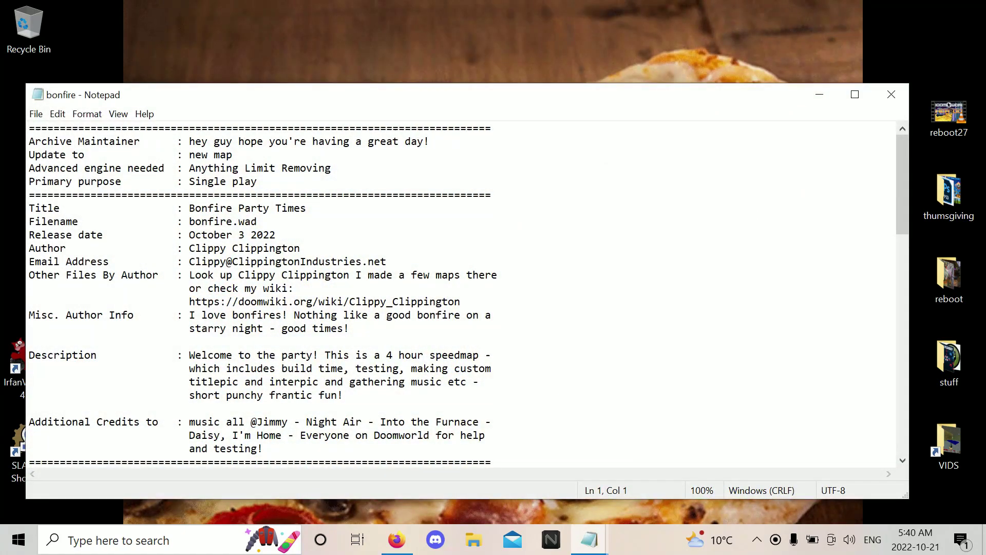
{"action": "scroll", "coordinate": [462, 293], "scroll_direction": "down", "scroll_amount": 16}
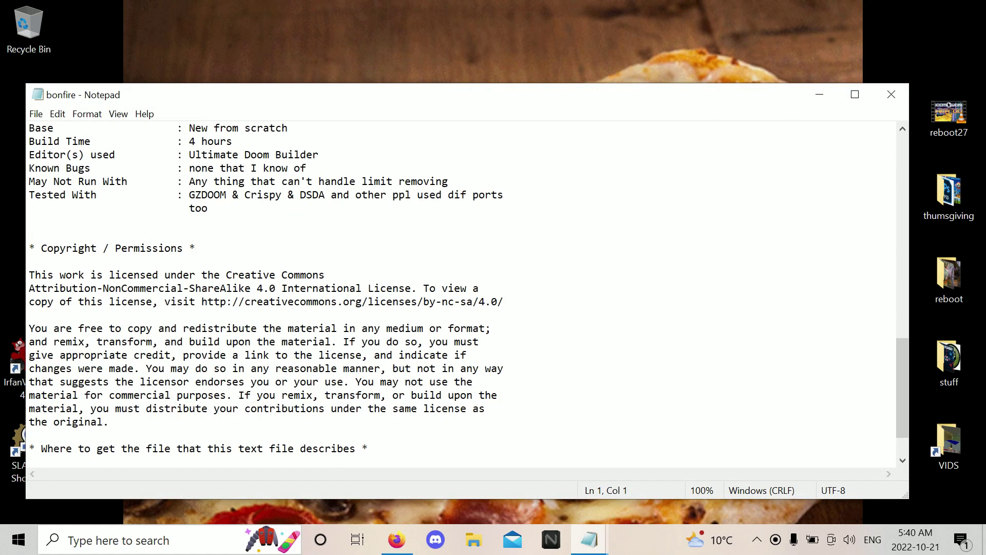
{"action": "scroll", "coordinate": [462, 293], "scroll_direction": "up", "scroll_amount": 16}
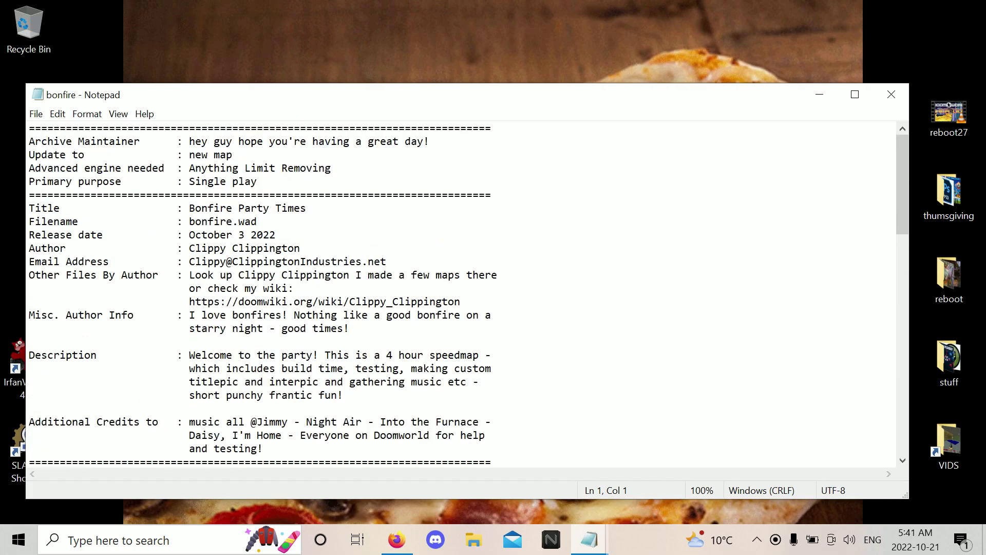
{"action": "mouse_move", "coordinate": [195, 262]}
{"action": "left_mouse_down"}
{"action": "mouse_move", "coordinate": [29, 261]}
{"action": "mouse_move", "coordinate": [387, 262]}
{"action": "mouse_move", "coordinate": [189, 261]}
{"action": "left_mouse_up"}
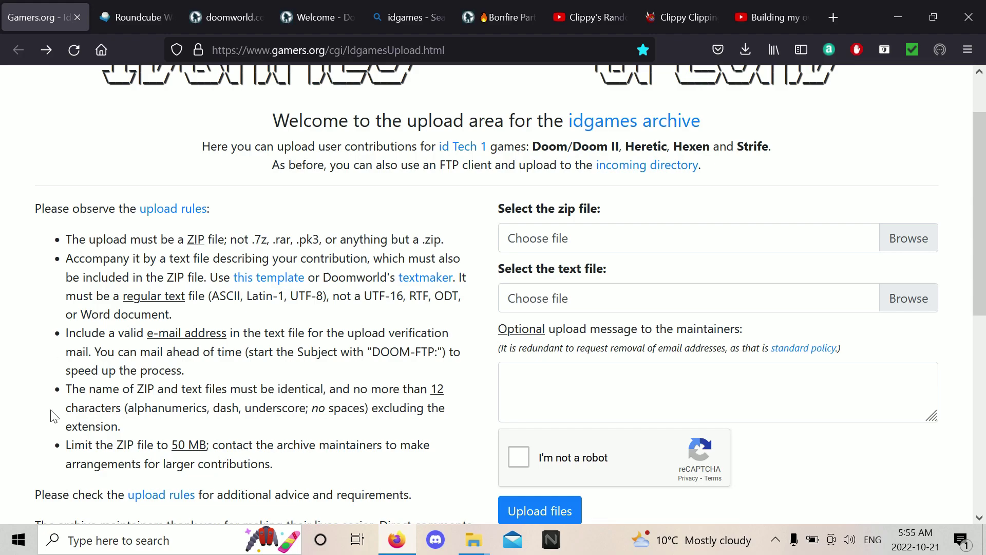
Copy the DOOM-FTP prefix from the upload rules into the email subject.
{"action": "scroll", "coordinate": [103, 462], "scroll_direction": "down", "scroll_amount": 3}
{"action": "left_click_drag", "start_coordinate": [49, 470], "coordinate": [165, 485]}
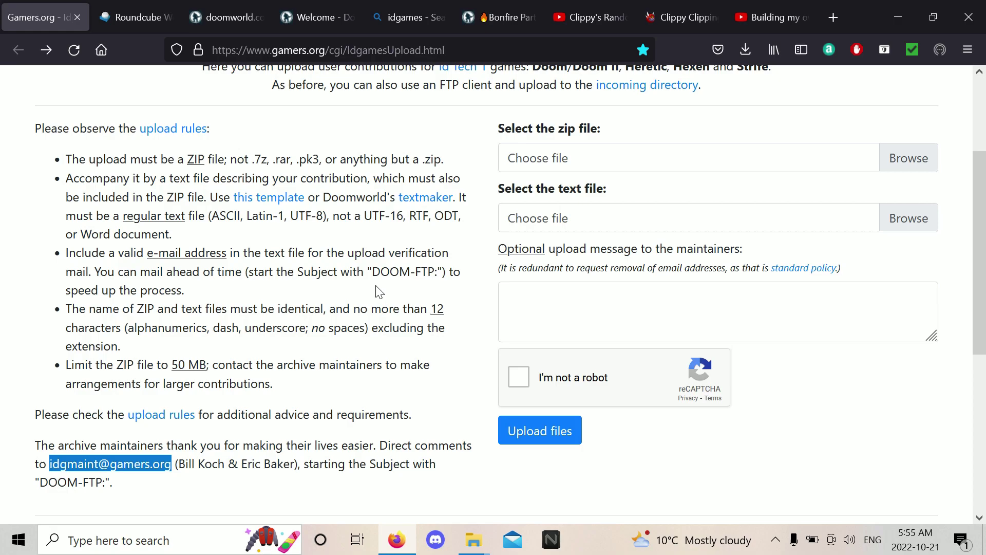
{"action": "left_click_drag", "start_coordinate": [372, 271], "coordinate": [435, 271]}
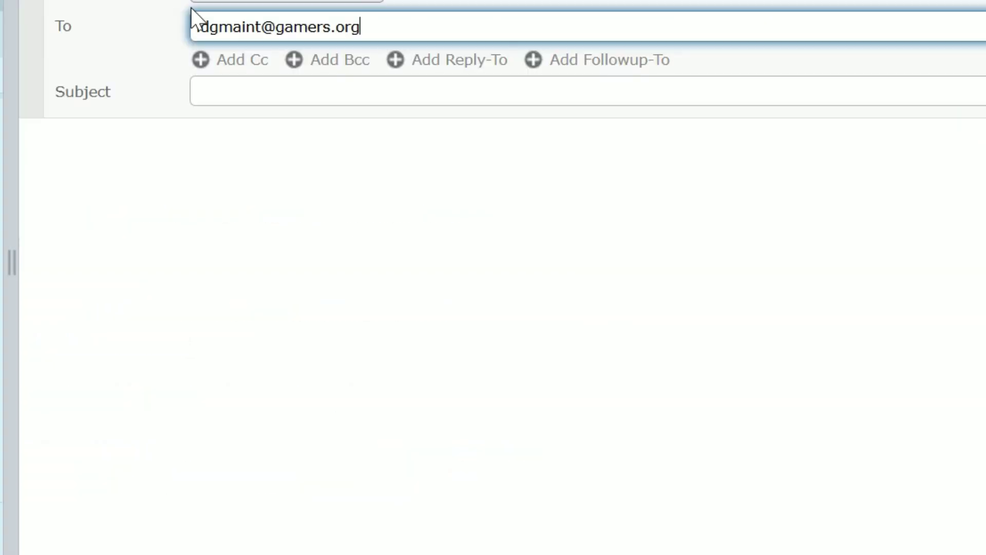
{"action": "key", "text": "Tab"}
{"action": "key", "text": "ctrl+v"}
{"action": "key", "text": "Tab"}
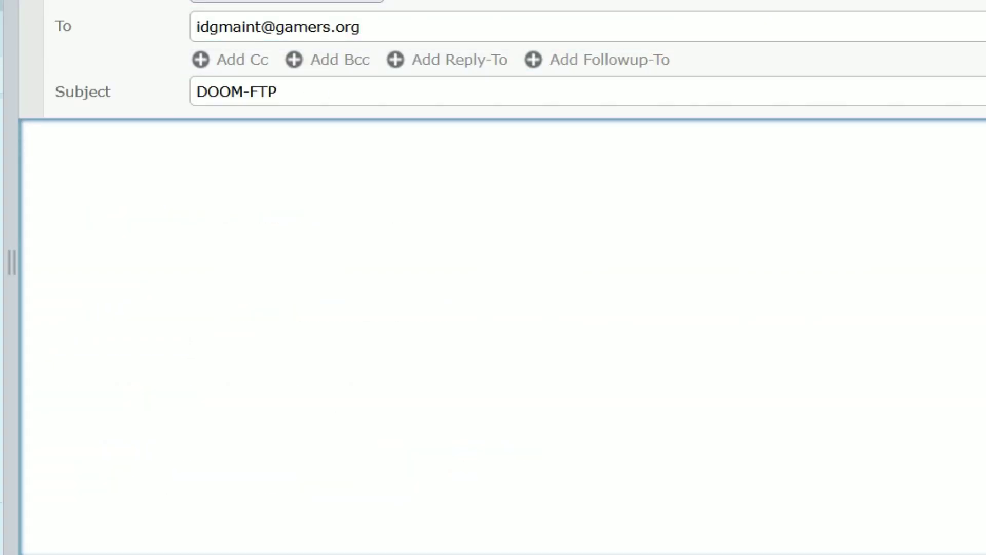
Write 'Hey guys I uploaded Bonfire.wad', 'Thanks!' and a name sign-off, then send it.
{"action": "type", "text": "Hey"}
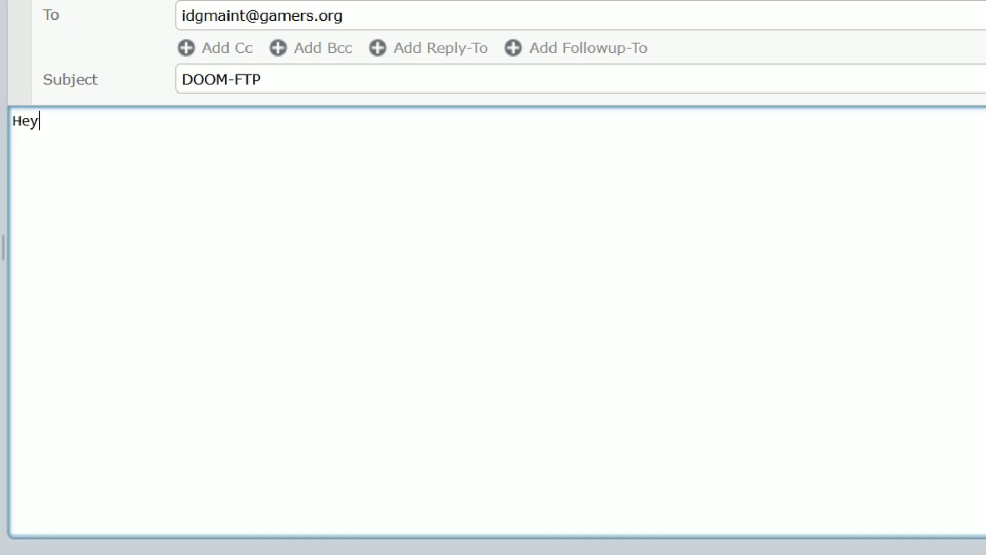
{"action": "type", "text": " guys I uploaded Bo"}
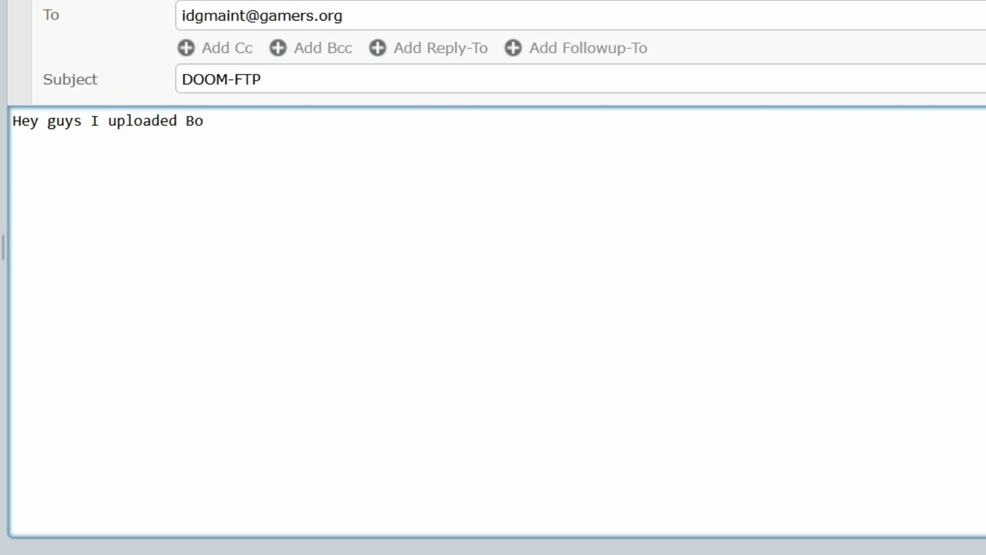
{"action": "type", "text": "nfire.wad"}
{"action": "key", "text": "Return"}
{"action": "key", "text": "Return"}
{"action": "type", "text": "Thank"}
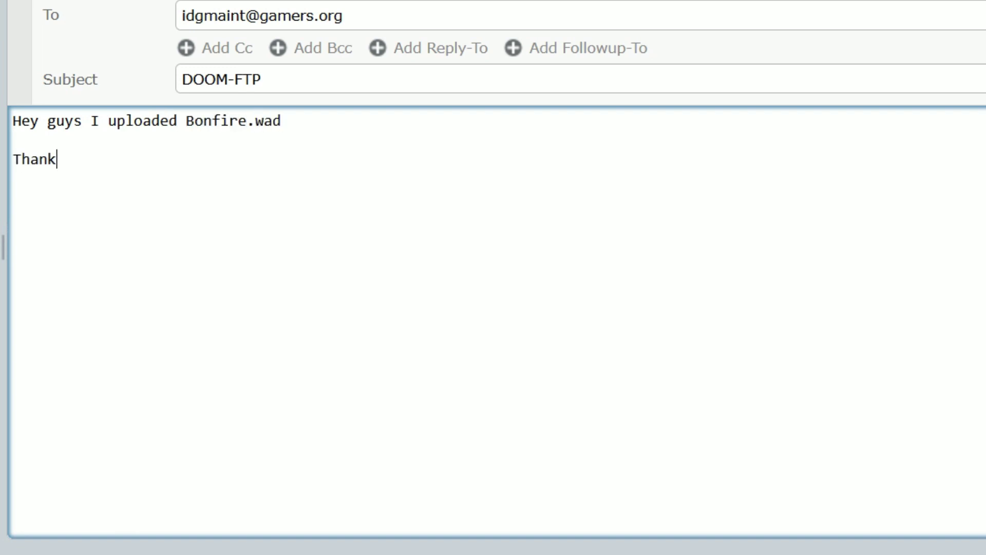
{"action": "type", "text": "s!"}
{"action": "key", "text": "Return"}
{"action": "key", "text": "Return"}
{"action": "type", "text": "-Clippy Clipping"}
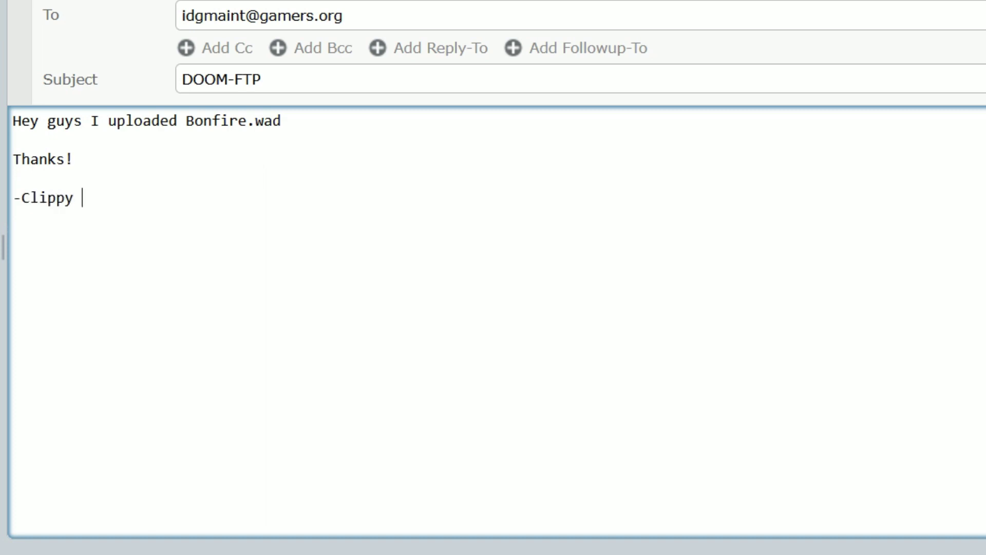
{"action": "type", "text": "ton"}
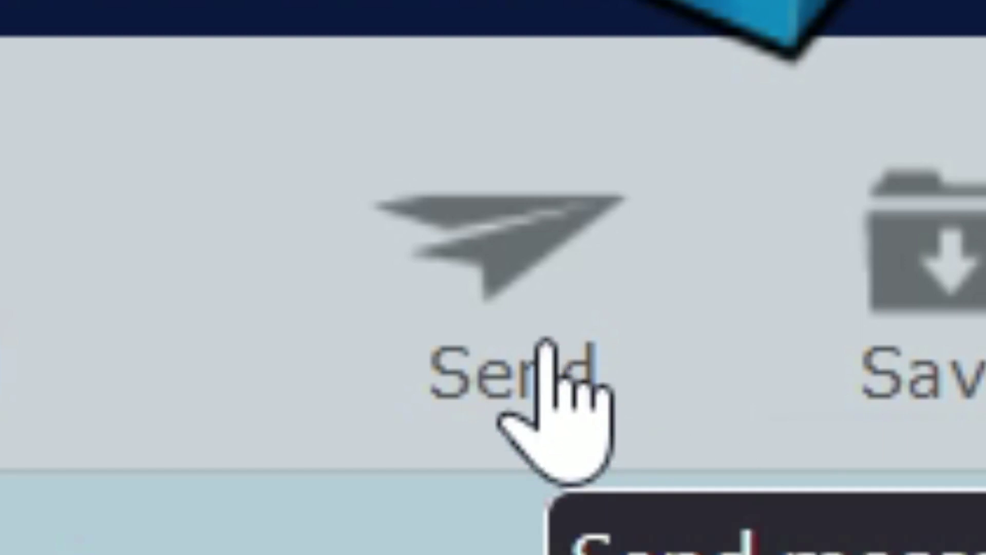
{"action": "left_click", "coordinate": [543, 368]}
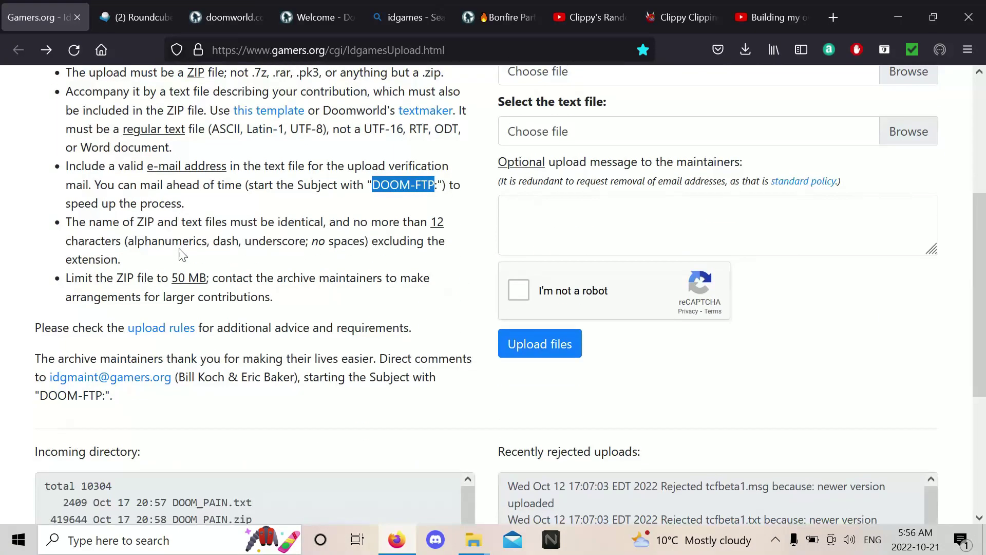
{"action": "scroll", "coordinate": [181, 254], "scroll_direction": "down", "scroll_amount": 1}
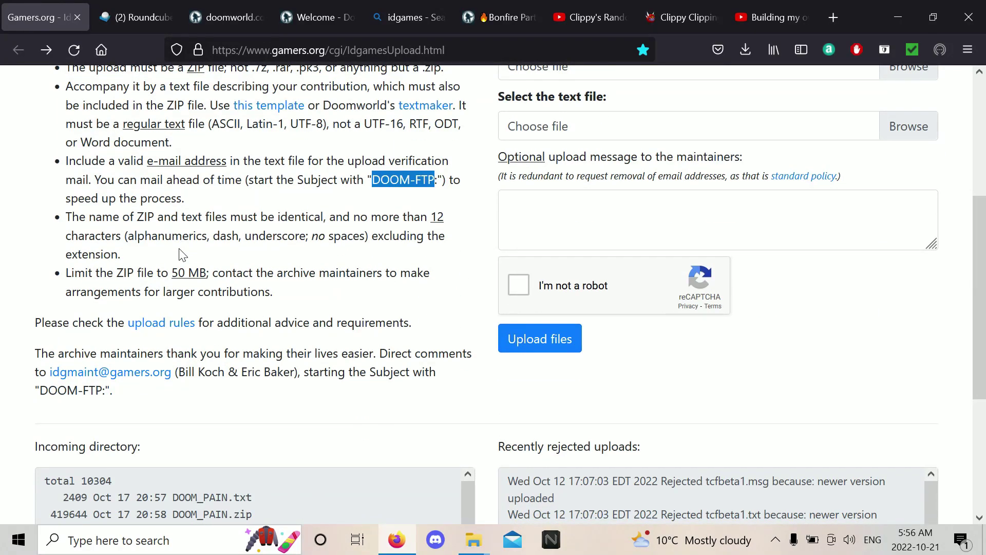
{"action": "left_click", "coordinate": [287, 289]}
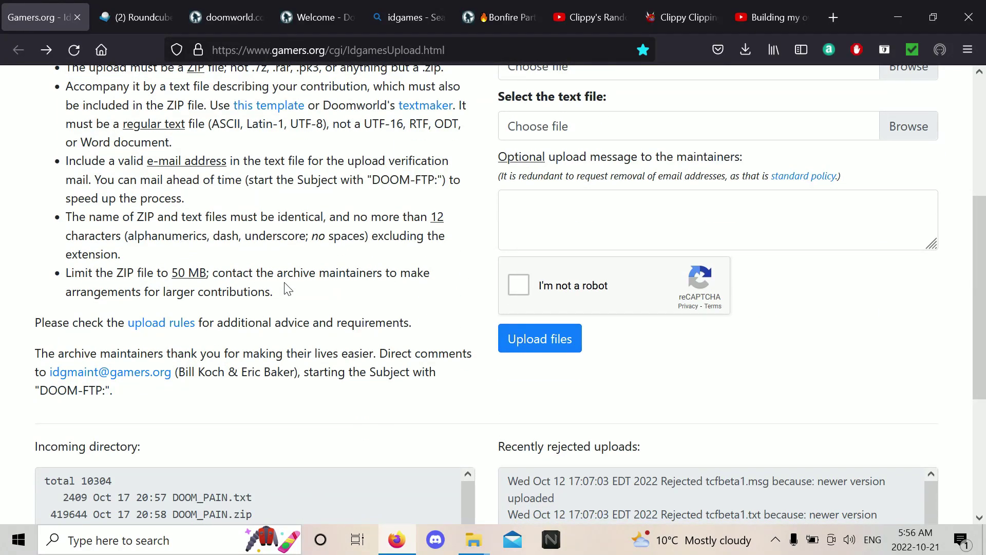
{"action": "scroll", "coordinate": [288, 289], "scroll_direction": "up", "scroll_amount": 3}
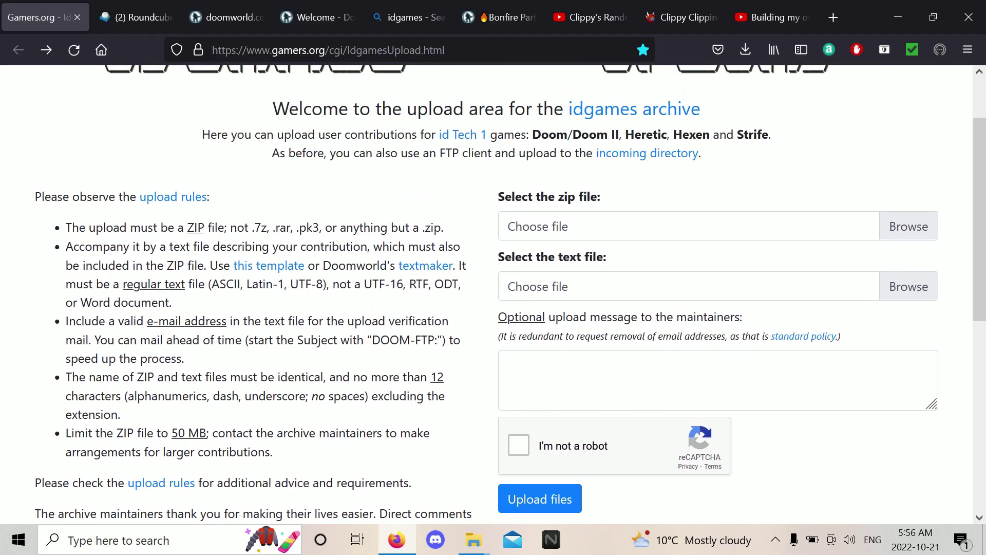
{"action": "scroll", "coordinate": [493, 293], "scroll_direction": "down", "scroll_amount": 3}
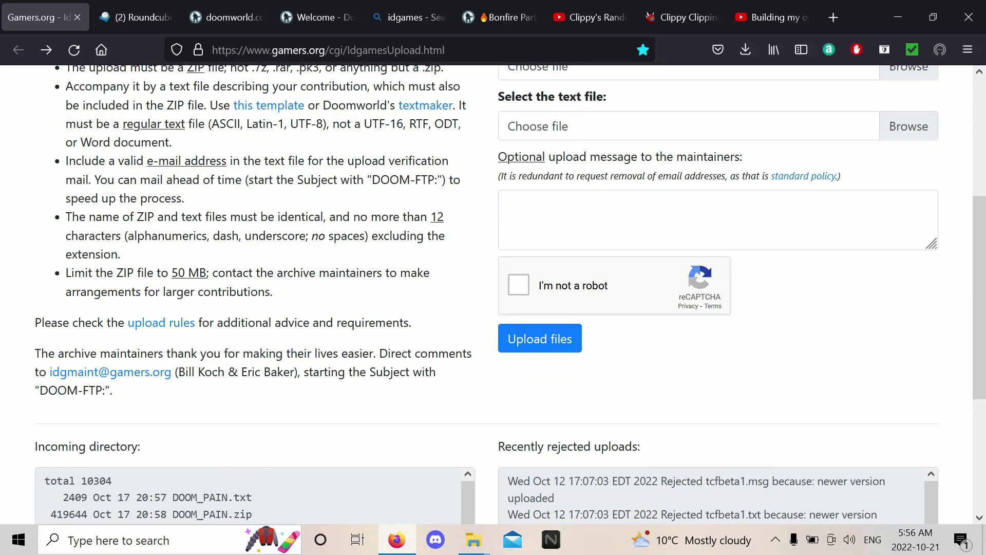
{"action": "scroll", "coordinate": [493, 293], "scroll_direction": "up", "scroll_amount": 2}
{"action": "scroll", "coordinate": [391, 334], "scroll_direction": "down", "scroll_amount": 3}
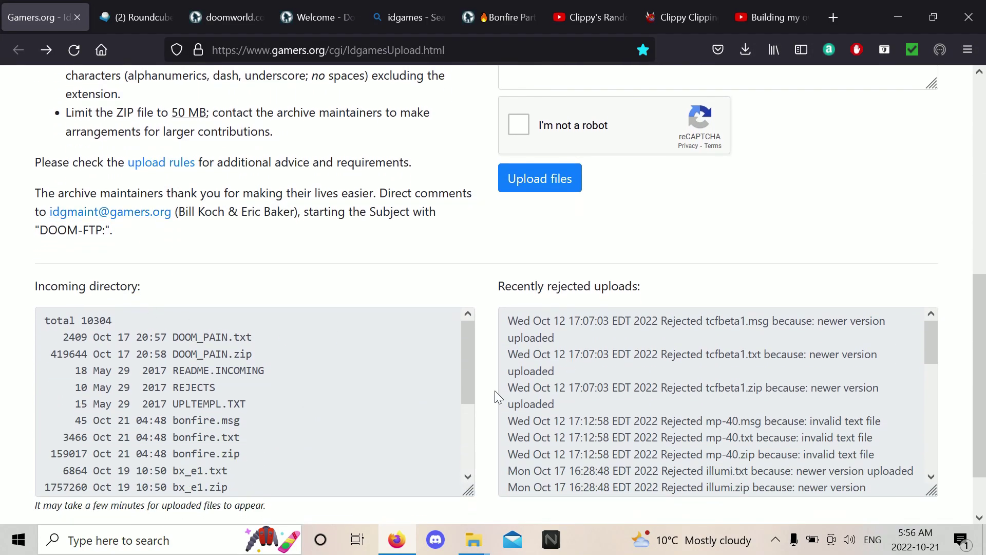
{"action": "scroll", "coordinate": [494, 390], "scroll_direction": "up", "scroll_amount": 6}
{"action": "scroll", "coordinate": [731, 337], "scroll_direction": "down", "scroll_amount": 7}
{"action": "scroll", "coordinate": [732, 337], "scroll_direction": "down", "scroll_amount": 4}
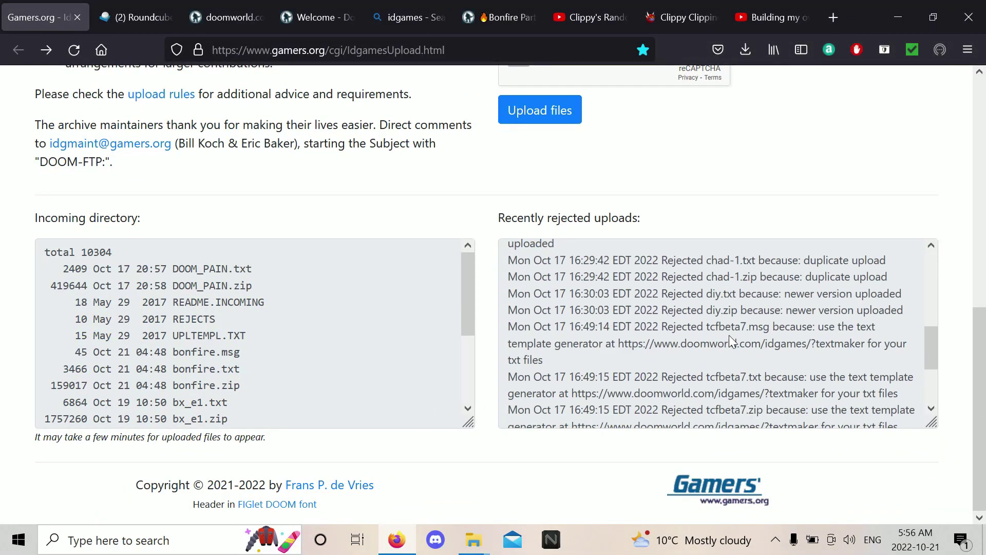
{"action": "scroll", "coordinate": [731, 337], "scroll_direction": "up", "scroll_amount": 10}
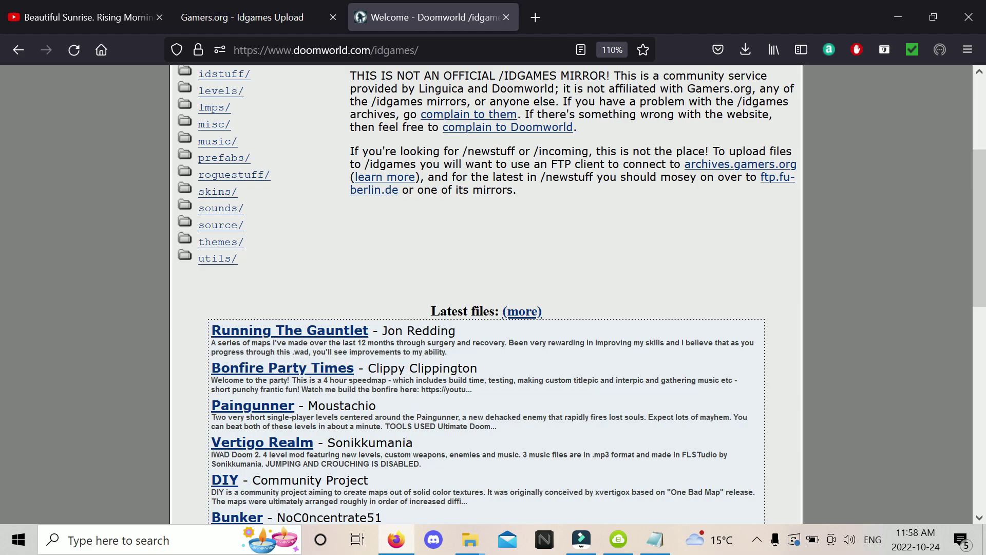
Open the Bonfire Party Times page and read bonfire.txt, highlighting its Email Address line.
{"action": "left_click", "coordinate": [255, 369]}
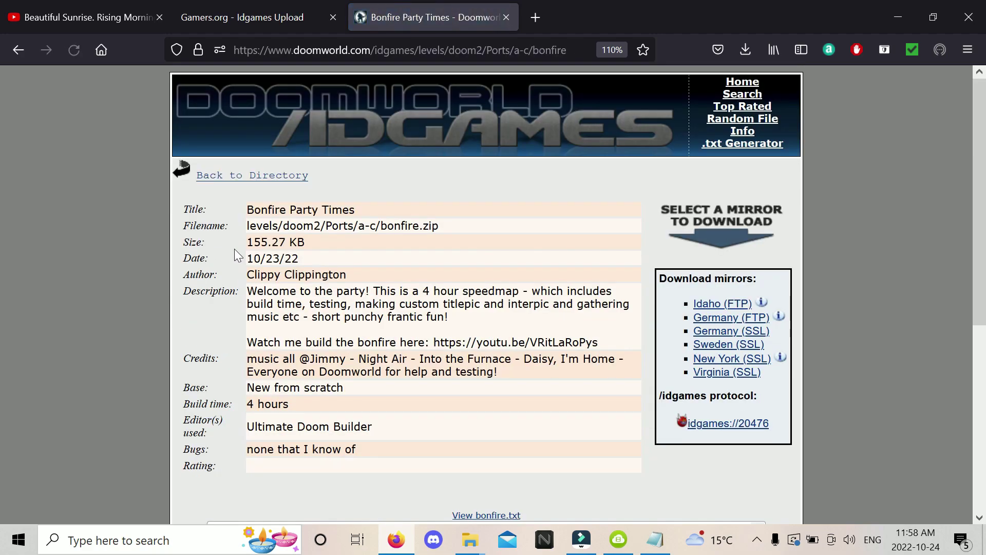
{"action": "scroll", "coordinate": [209, 202], "scroll_direction": "down", "scroll_amount": 5}
{"action": "scroll", "coordinate": [209, 198], "scroll_direction": "up", "scroll_amount": 3}
{"action": "scroll", "coordinate": [208, 198], "scroll_direction": "down", "scroll_amount": 5}
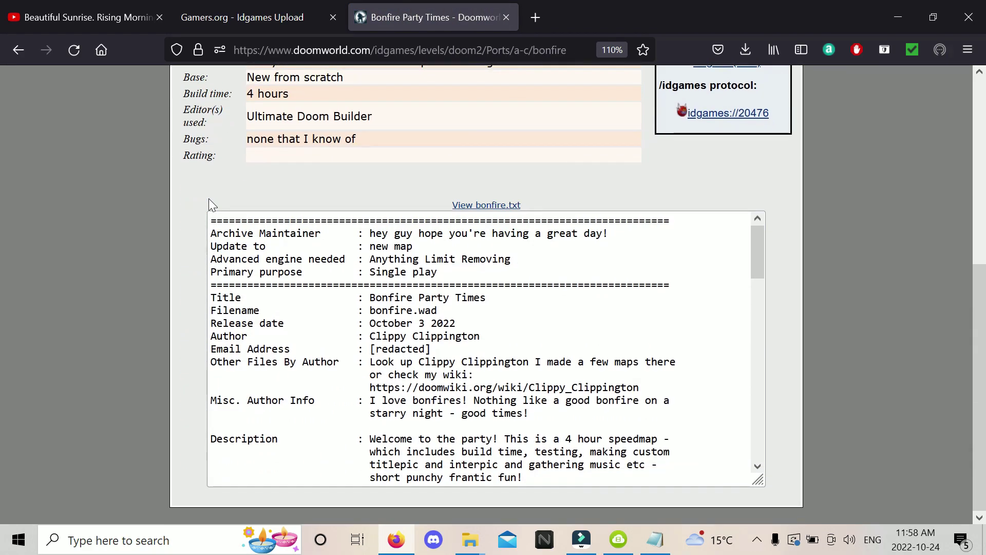
{"action": "left_click", "coordinate": [427, 349]}
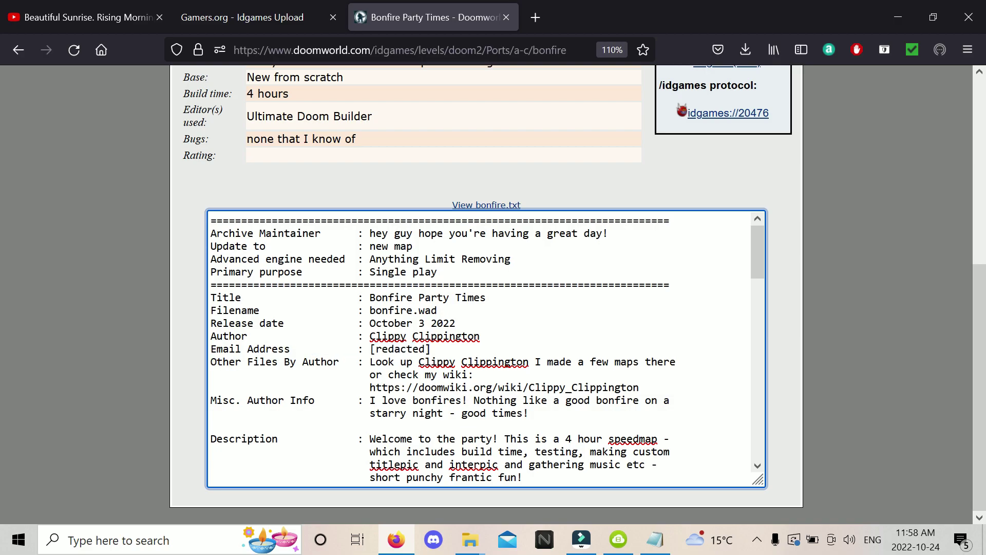
{"action": "left_click_drag", "start_coordinate": [431, 349], "coordinate": [187, 349]}
{"action": "scroll", "coordinate": [186, 349], "scroll_direction": "up", "scroll_amount": 6}
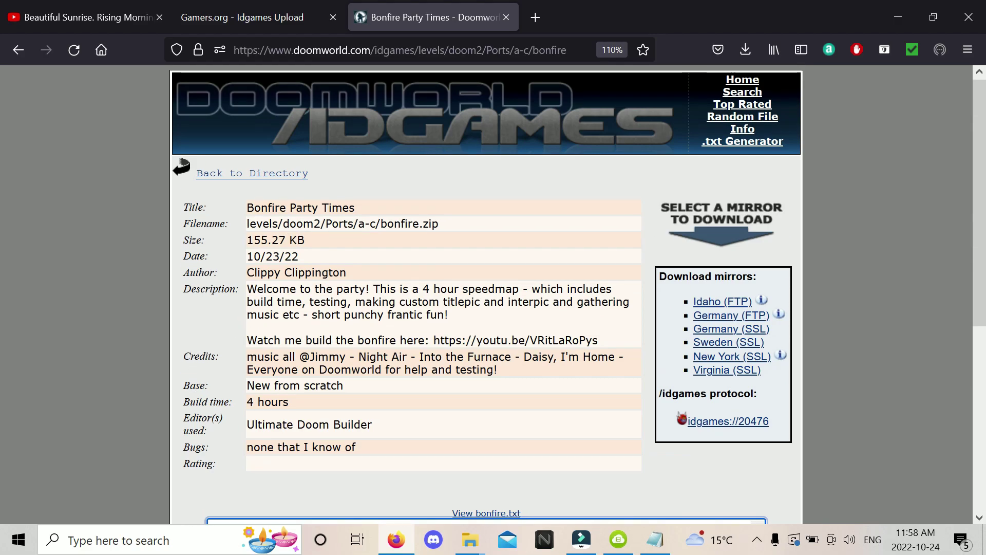
{"action": "scroll", "coordinate": [486, 294], "scroll_direction": "down", "scroll_amount": 6}
{"action": "scroll", "coordinate": [486, 294], "scroll_direction": "up", "scroll_amount": 6}
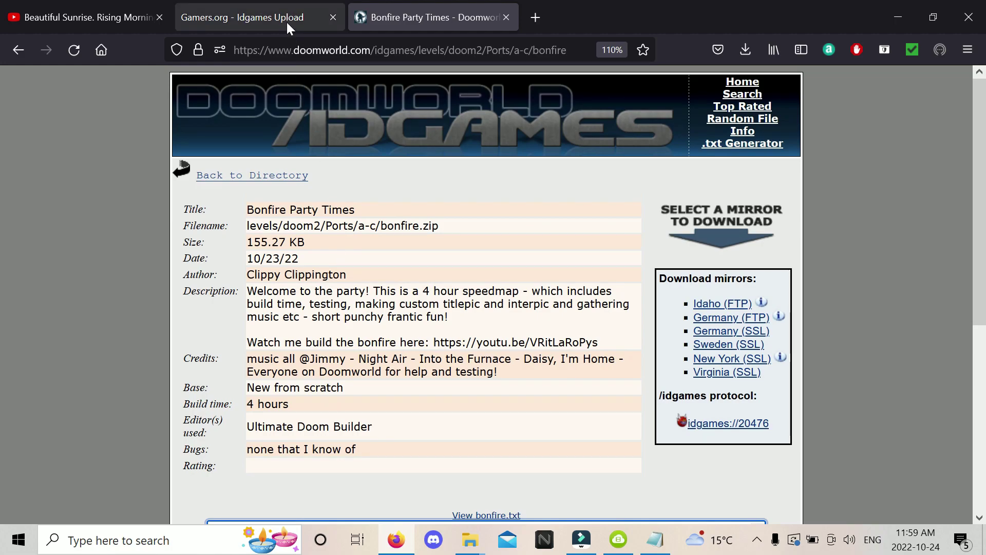
Return to the upload page and highlight the chad-1, diy.zip and tcfbeta7.msg rejections.
{"action": "left_click", "coordinate": [281, 18]}
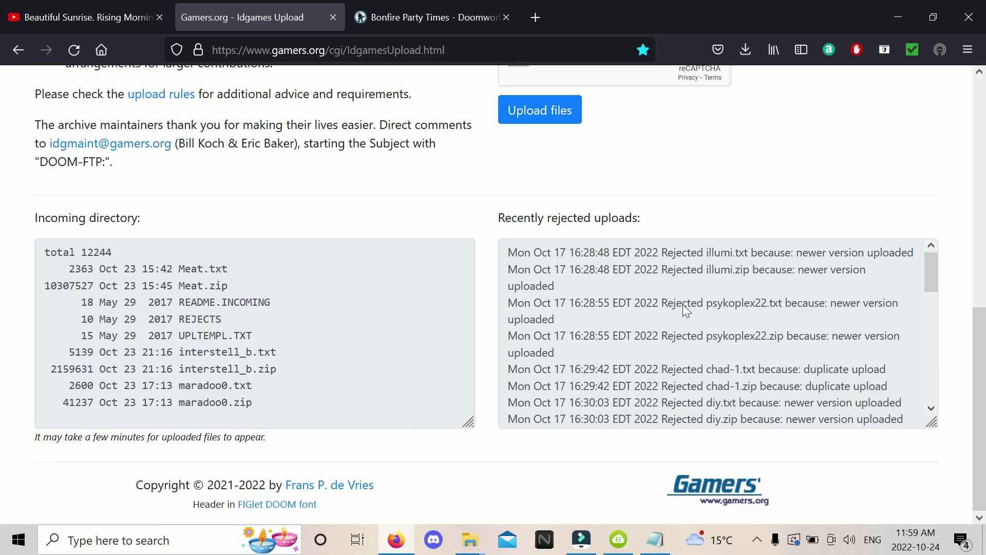
{"action": "scroll", "coordinate": [733, 313], "scroll_direction": "down", "scroll_amount": 2}
{"action": "left_click_drag", "start_coordinate": [653, 283], "coordinate": [895, 285]}
{"action": "left_click", "coordinate": [762, 285]}
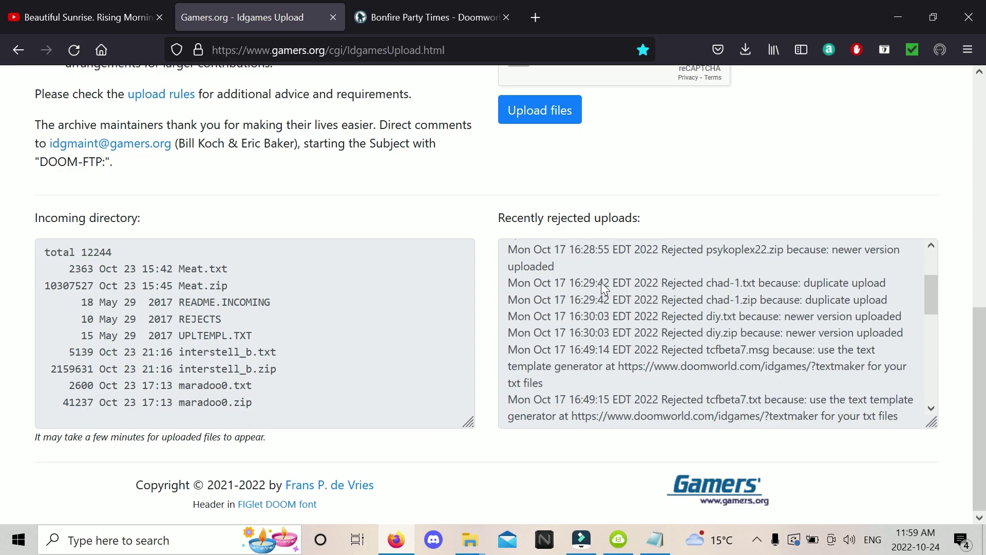
{"action": "left_click_drag", "start_coordinate": [604, 284], "coordinate": [758, 283]}
{"action": "left_click", "coordinate": [887, 286], "text": "shift"}
{"action": "left_click", "coordinate": [789, 310]}
{"action": "left_click_drag", "start_coordinate": [576, 285], "coordinate": [892, 291]}
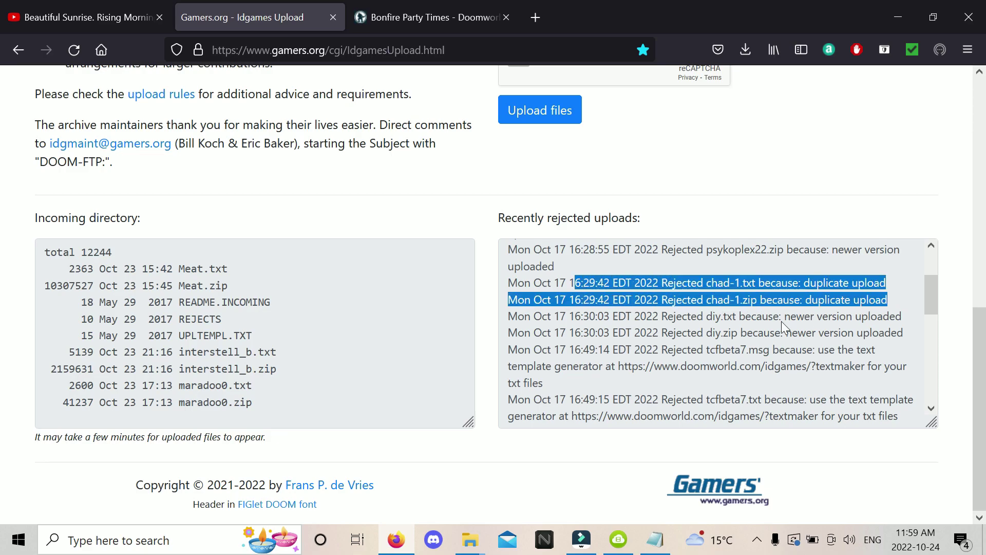
{"action": "left_click", "coordinate": [739, 349]}
{"action": "left_click_drag", "start_coordinate": [632, 333], "coordinate": [903, 379]}
Highlight the psykoplex22, interstell_b.txt and bx_e1 rejection reasons further down the list.
{"action": "scroll", "coordinate": [798, 338], "scroll_direction": "down", "scroll_amount": 2}
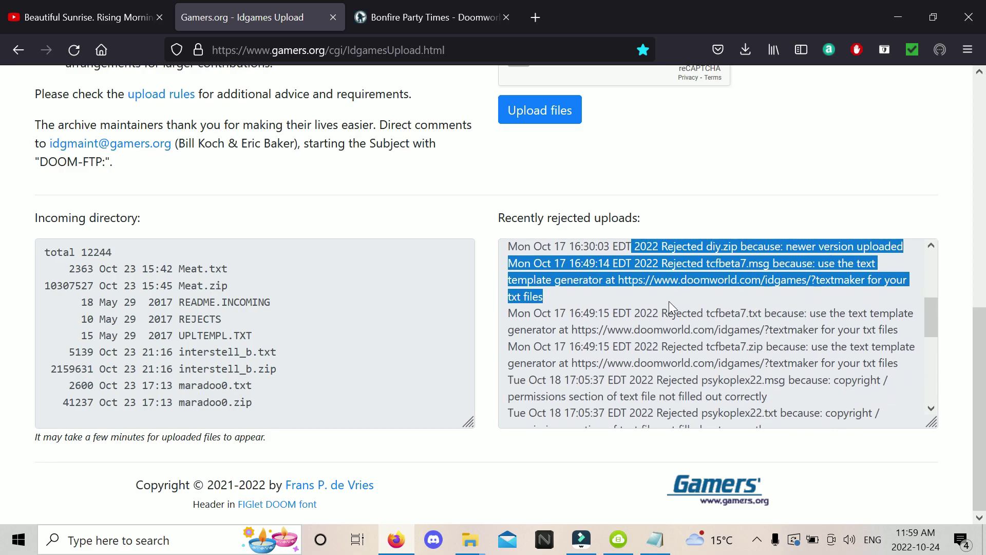
{"action": "left_click", "coordinate": [777, 307]}
{"action": "scroll", "coordinate": [791, 292], "scroll_direction": "down", "scroll_amount": 2}
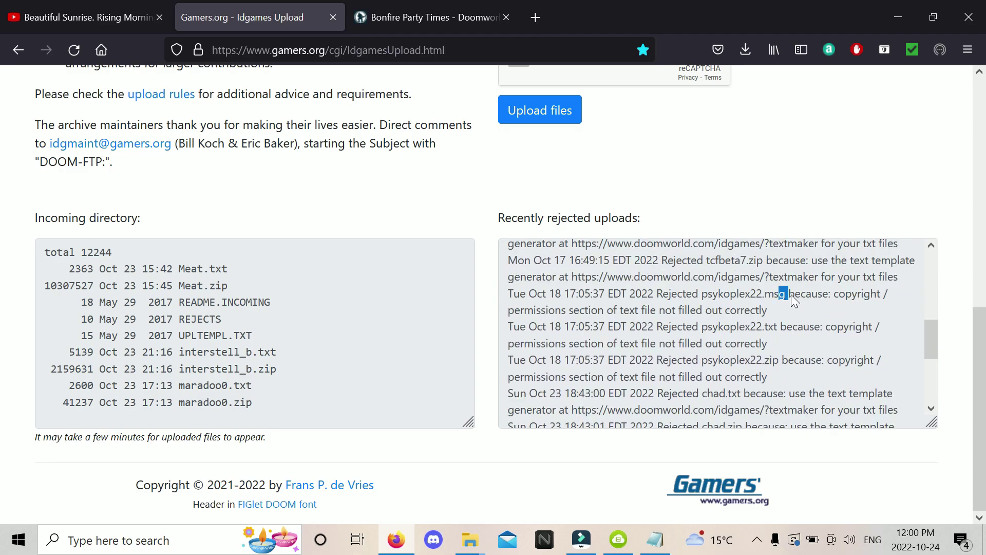
{"action": "left_click_drag", "start_coordinate": [779, 293], "coordinate": [827, 310]}
{"action": "scroll", "coordinate": [811, 327], "scroll_direction": "down", "scroll_amount": 3}
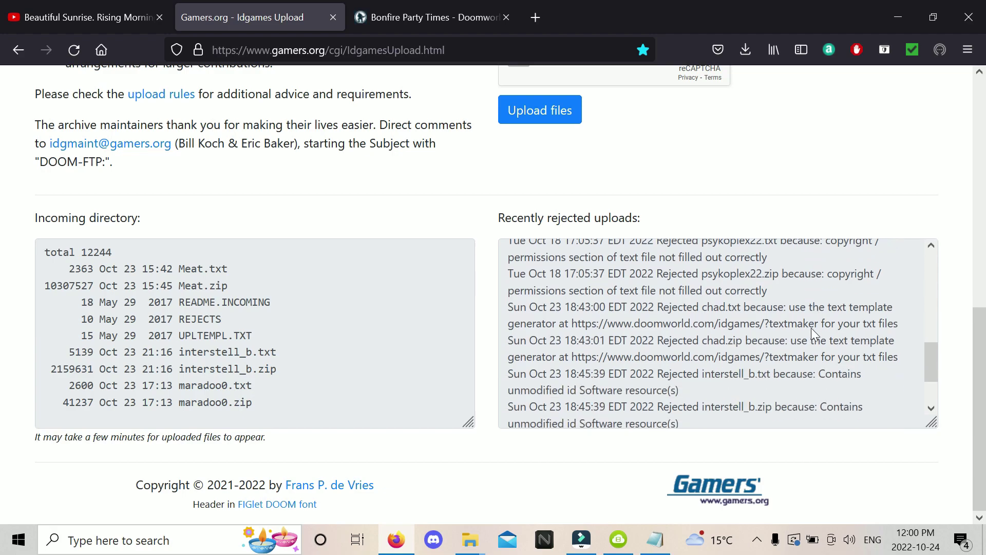
{"action": "left_click_drag", "start_coordinate": [665, 298], "coordinate": [731, 313]}
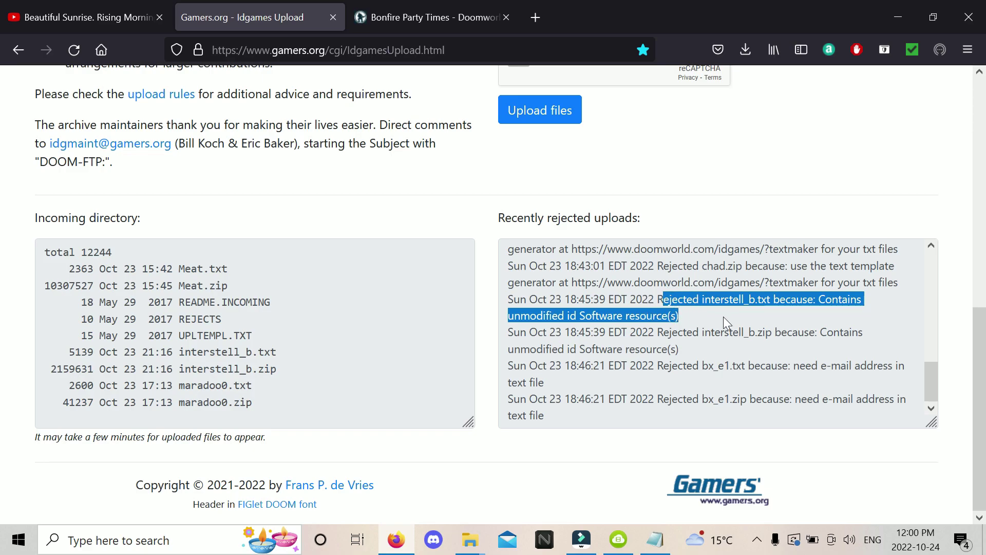
{"action": "left_click_drag", "start_coordinate": [750, 351], "coordinate": [920, 391]}
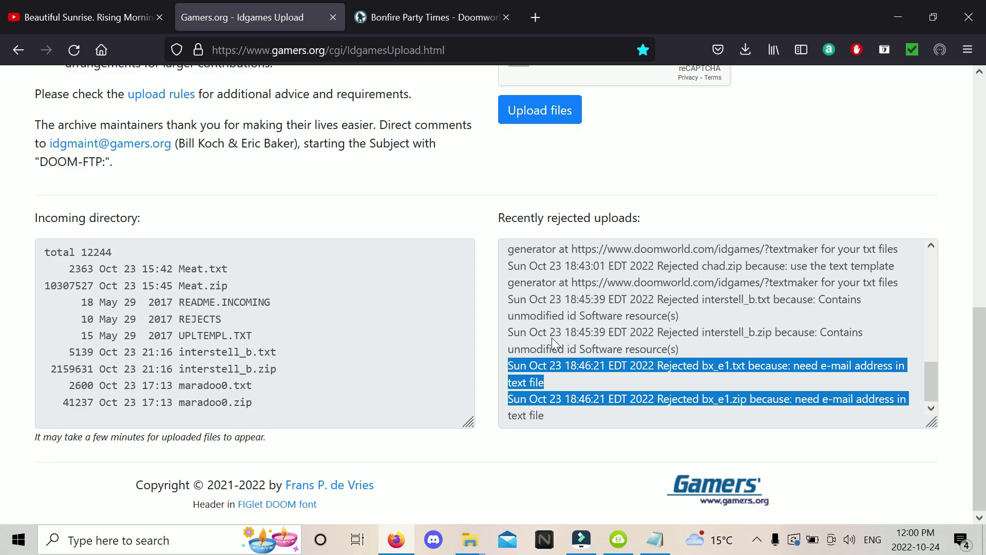
{"action": "scroll", "coordinate": [596, 368], "scroll_direction": "up", "scroll_amount": 10}
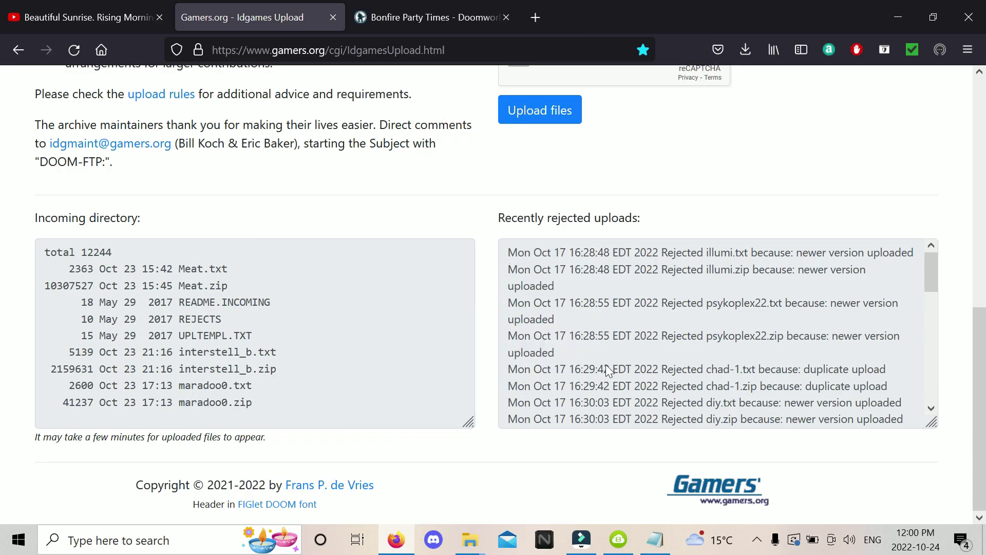
{"action": "scroll", "coordinate": [700, 295], "scroll_direction": "down", "scroll_amount": 3}
{"action": "scroll", "coordinate": [696, 339], "scroll_direction": "up", "scroll_amount": 3}
{"action": "scroll", "coordinate": [696, 339], "scroll_direction": "down", "scroll_amount": 10}
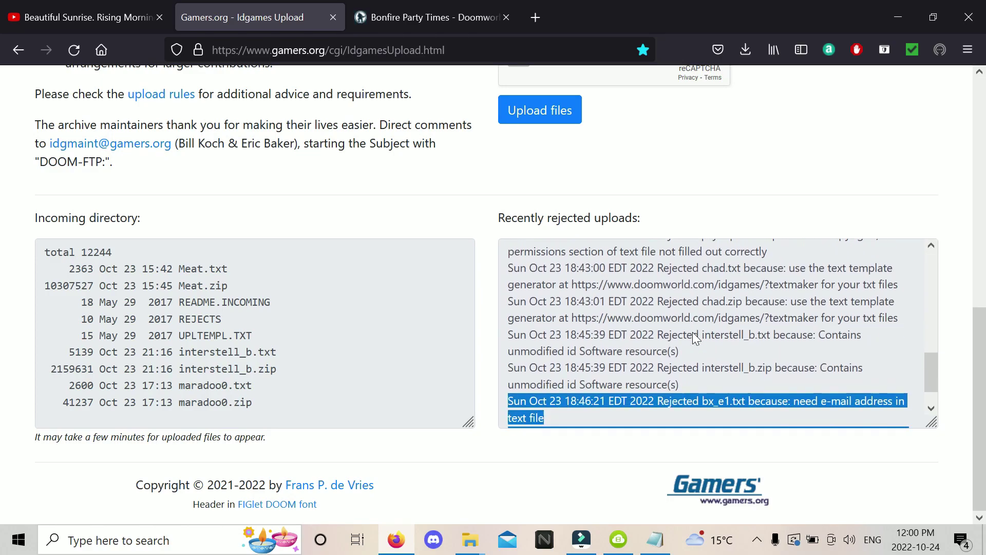
{"action": "scroll", "coordinate": [695, 334], "scroll_direction": "up", "scroll_amount": 15}
{"action": "scroll", "coordinate": [556, 247], "scroll_direction": "up", "scroll_amount": 1}
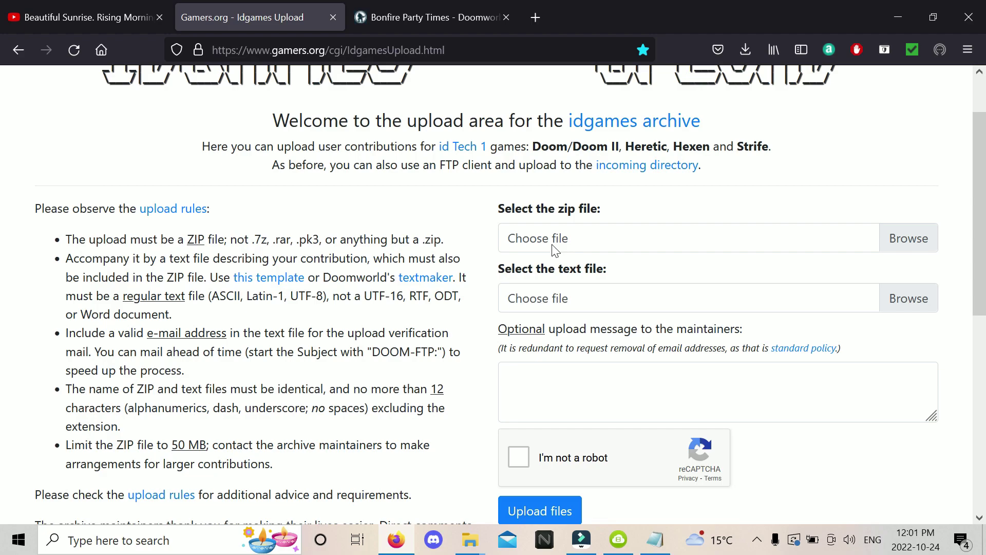
{"action": "scroll", "coordinate": [555, 250], "scroll_direction": "up", "scroll_amount": 2}
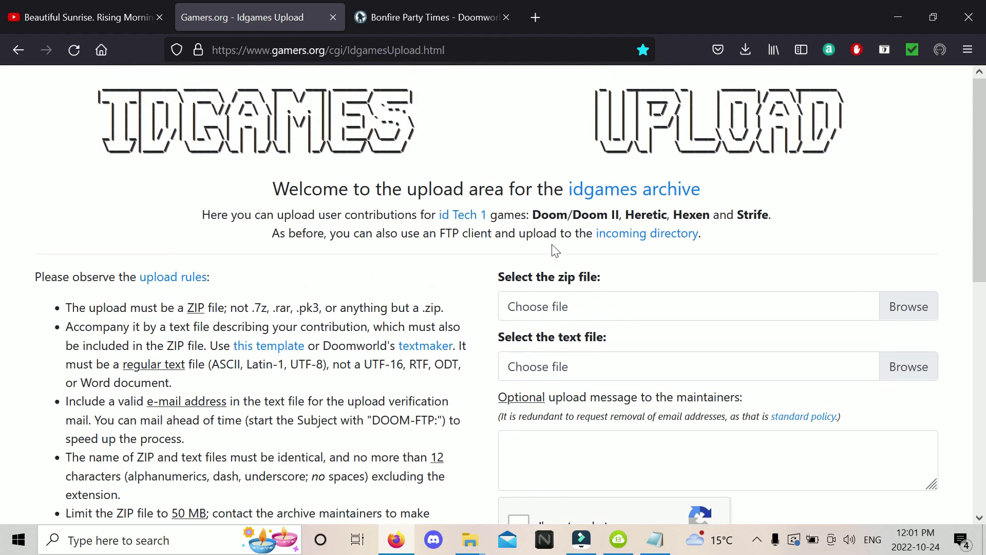